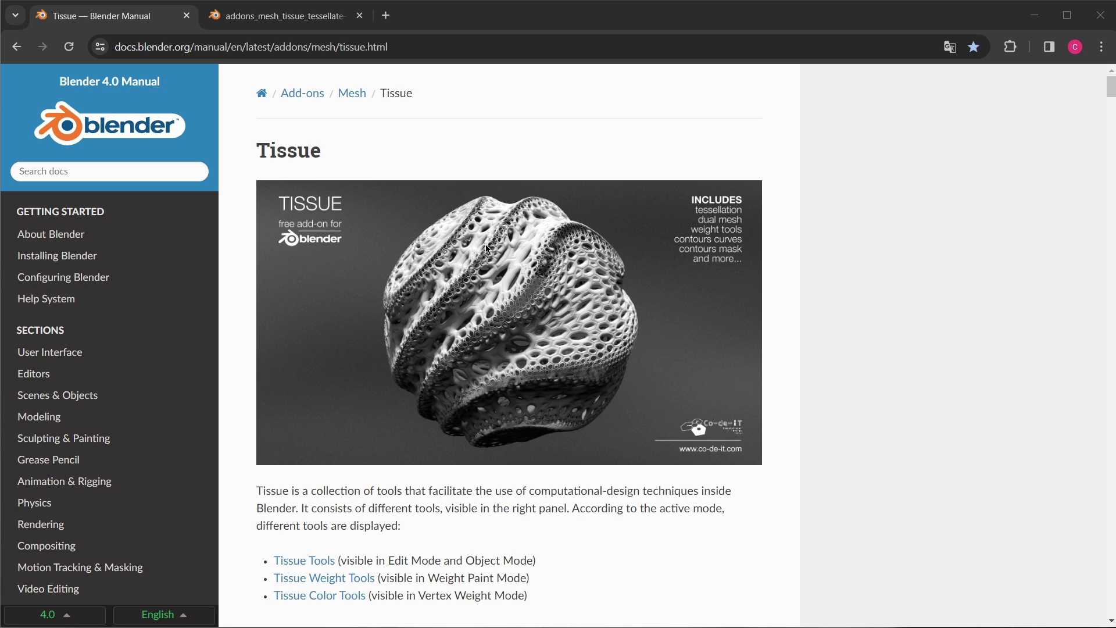
View the Tissue tessellation example image in the Blender Manual's second browser tab.
{"action": "left_click", "coordinate": [258, 16]}
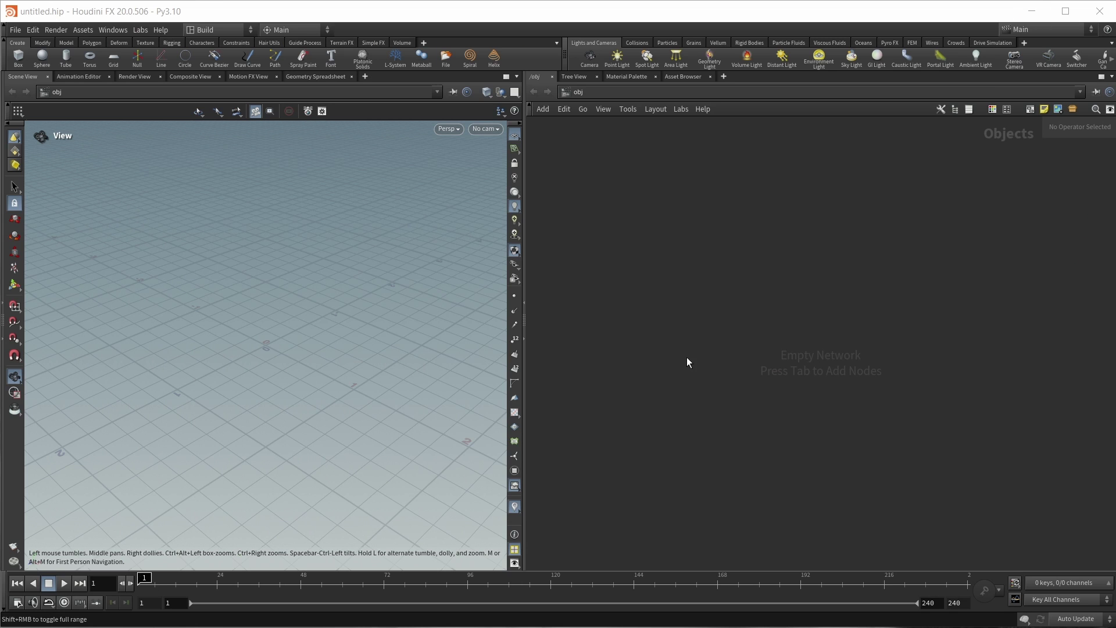
Create a geo1 Geometry object and dive inside it.
{"action": "key", "text": "Tab"}
{"action": "type", "text": "geo"}
{"action": "key", "text": "Return"}
{"action": "left_click", "coordinate": [686, 357]}
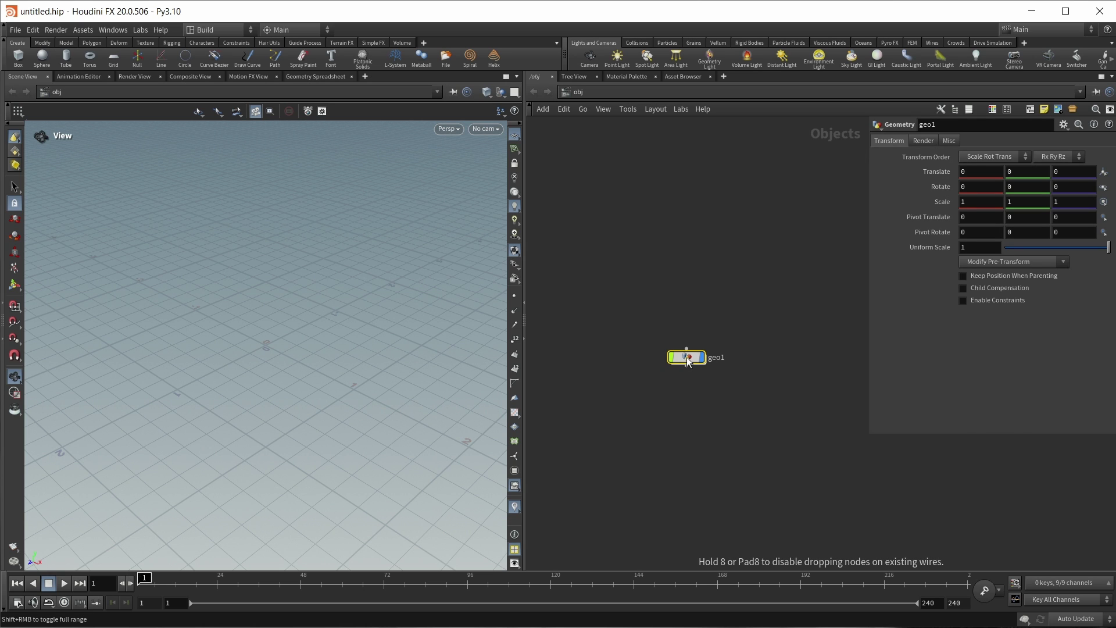
{"action": "double_click", "coordinate": [686, 357]}
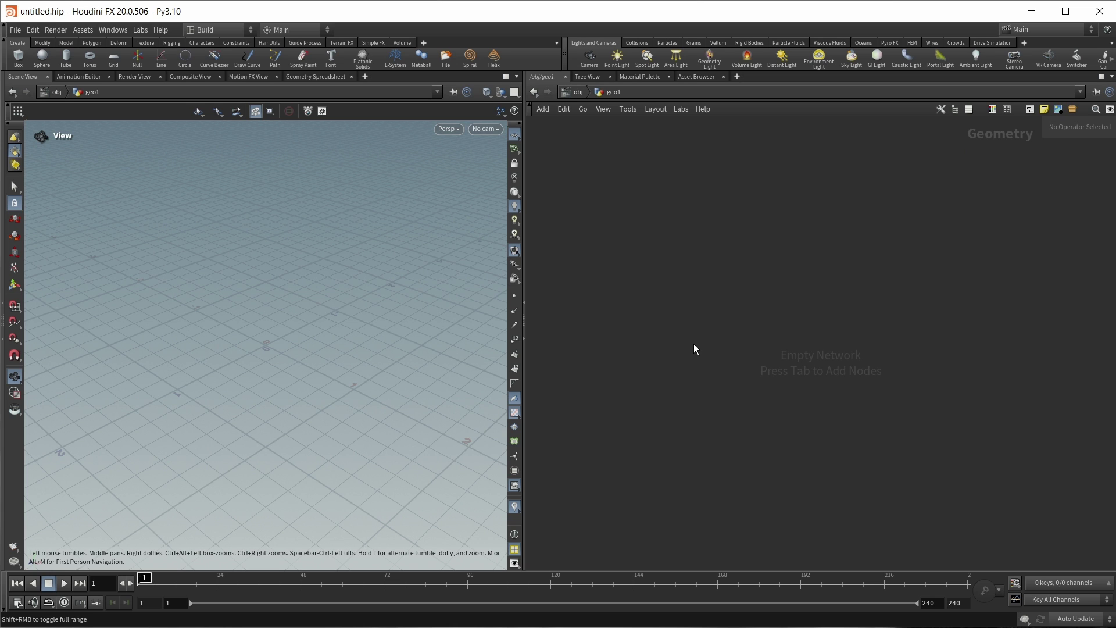
Add a Platonic Solids node, platonic1, with Solid Type set to Cube.
{"action": "key", "text": "Tab"}
{"action": "type", "text": "platonic"}
{"action": "key", "text": "Return"}
{"action": "left_click", "coordinate": [1012, 141]}
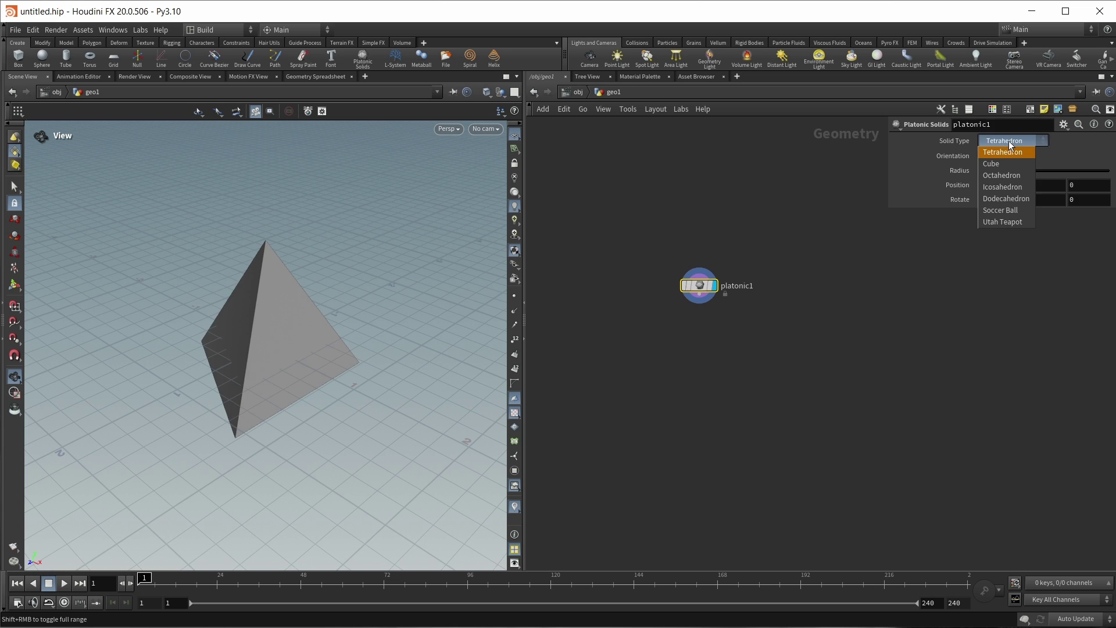
{"action": "left_click", "coordinate": [1003, 159]}
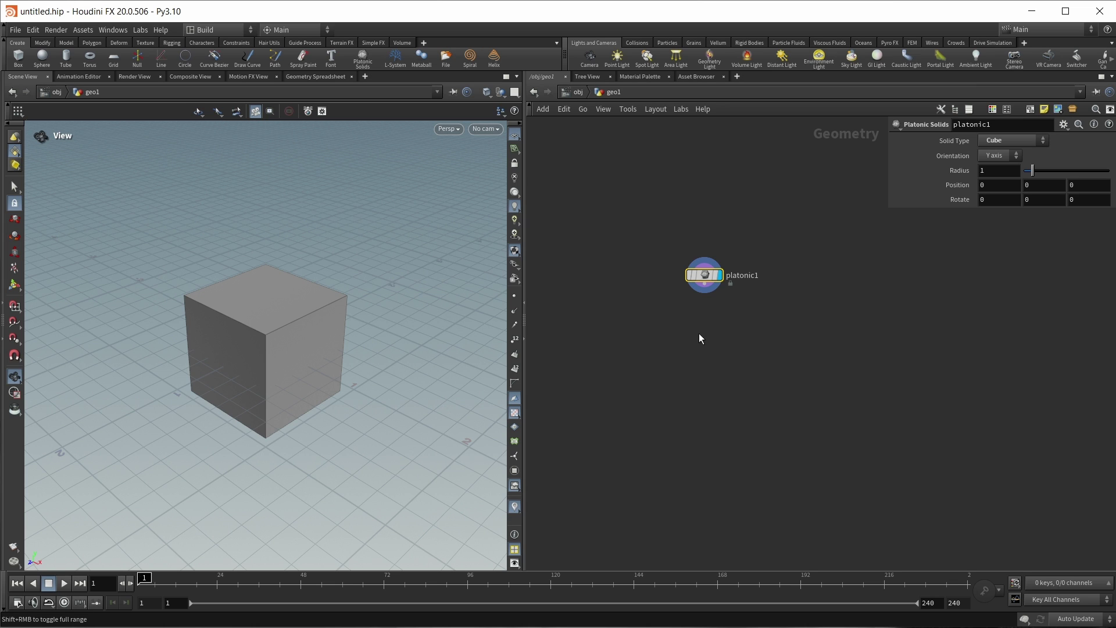
{"action": "left_click", "coordinate": [699, 337]}
Wire a Null under platonic1 and rename it IN.
{"action": "key", "text": "Tab"}
{"action": "type", "text": "null"}
{"action": "key", "text": "Return"}
{"action": "left_click", "coordinate": [704, 335]}
{"action": "left_click_drag", "start_coordinate": [705, 284], "coordinate": [705, 323]}
{"action": "double_click", "coordinate": [730, 334]}
{"action": "type", "text": "IN"}
{"action": "key", "text": "Return"}
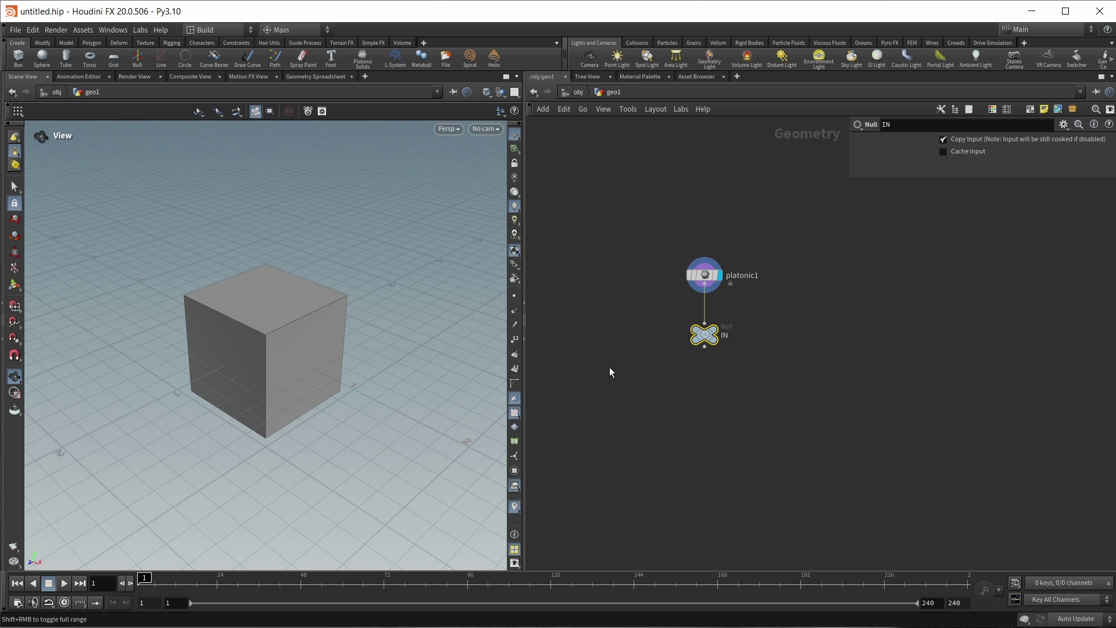
Add a Scatter after IN with relaxation off and 1000000 total points.
{"action": "key", "text": "Tab"}
{"action": "type", "text": "scatter"}
{"action": "key", "text": "Return"}
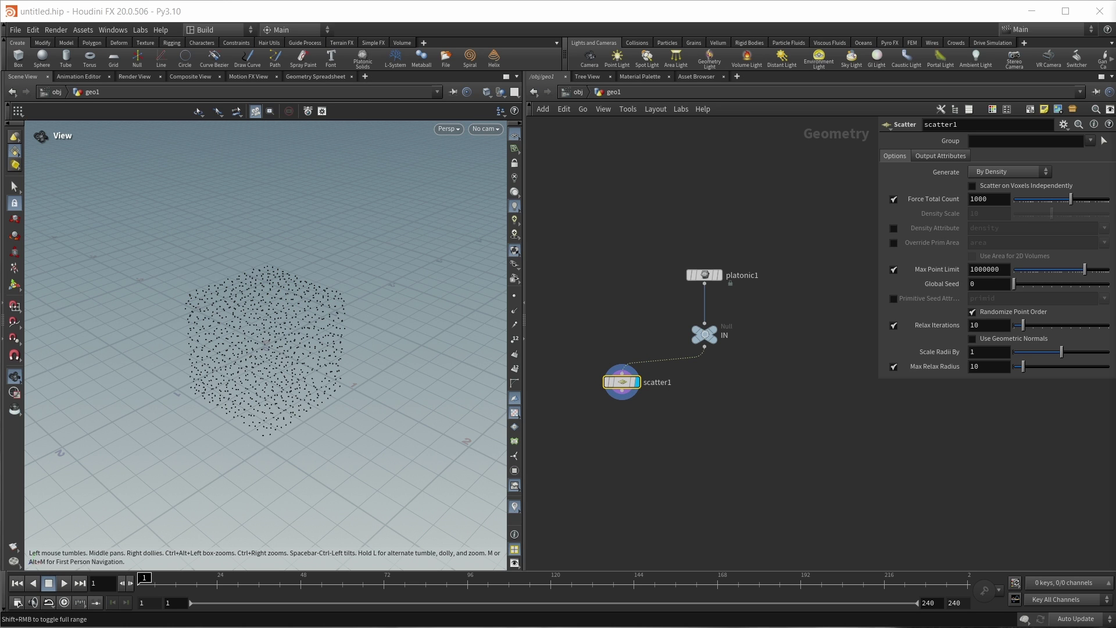
{"action": "mouse_move", "coordinate": [902, 232]}
{"action": "left_click", "coordinate": [893, 325]}
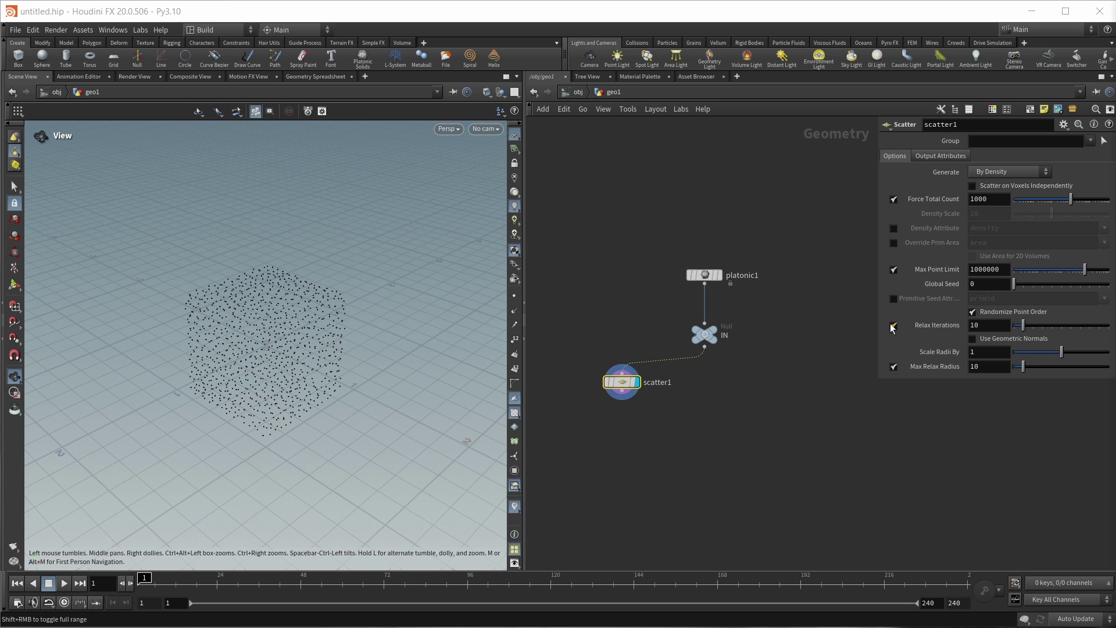
{"action": "left_click", "coordinate": [988, 203]}
{"action": "type", "text": "000"}
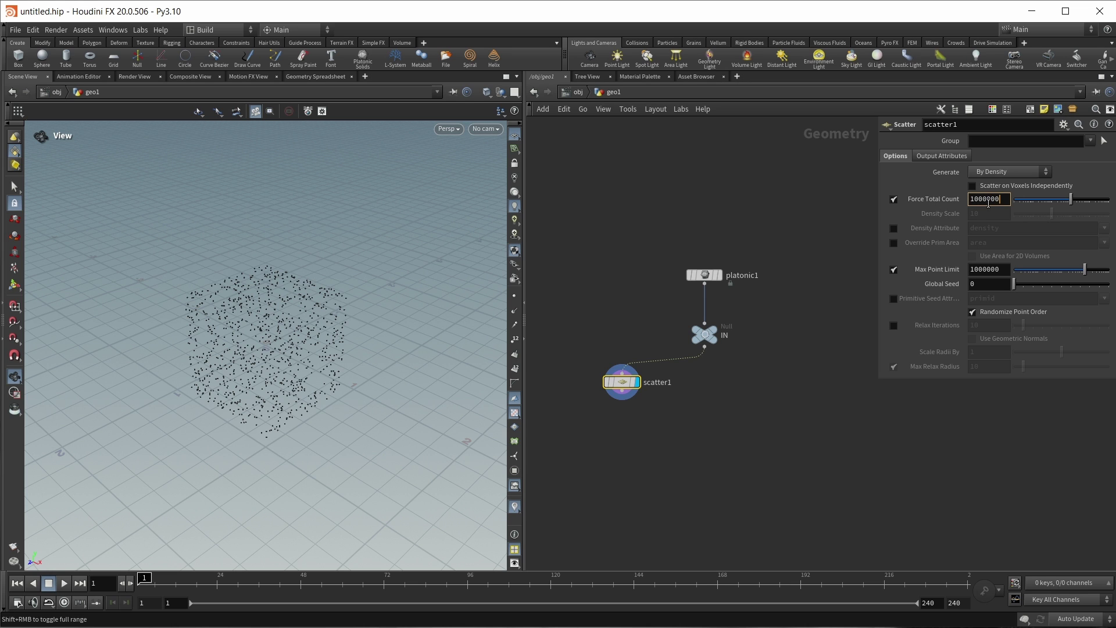
{"action": "key", "text": "Return"}
{"action": "key", "text": "Tab"}
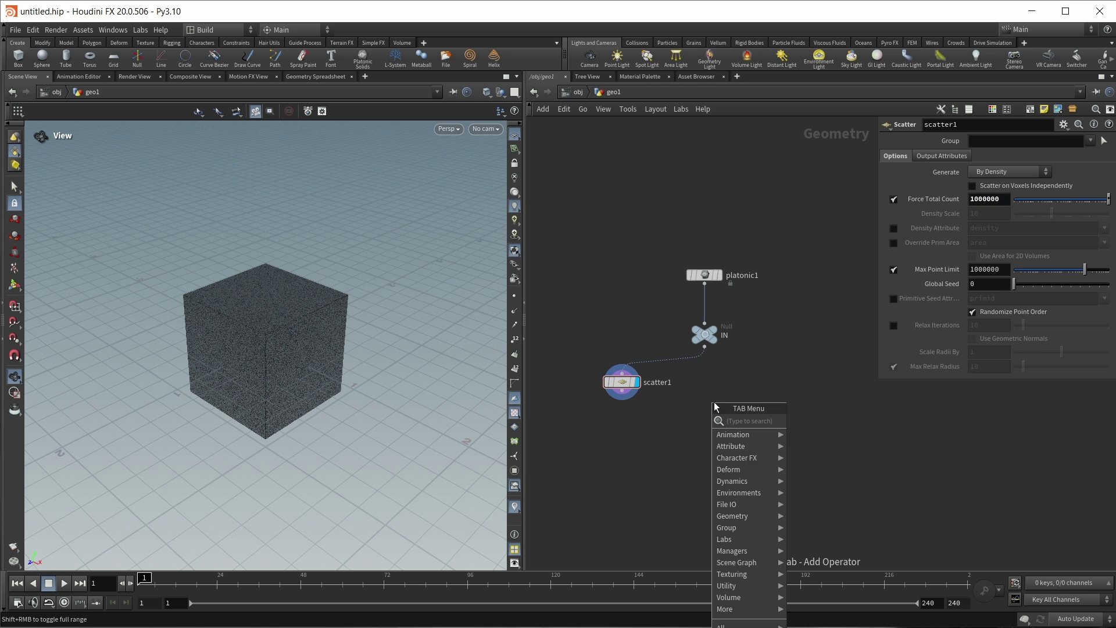
Add a Point Wrangle fed by scatter1 in input 1 and IN in input 2.
{"action": "type", "text": "point"}
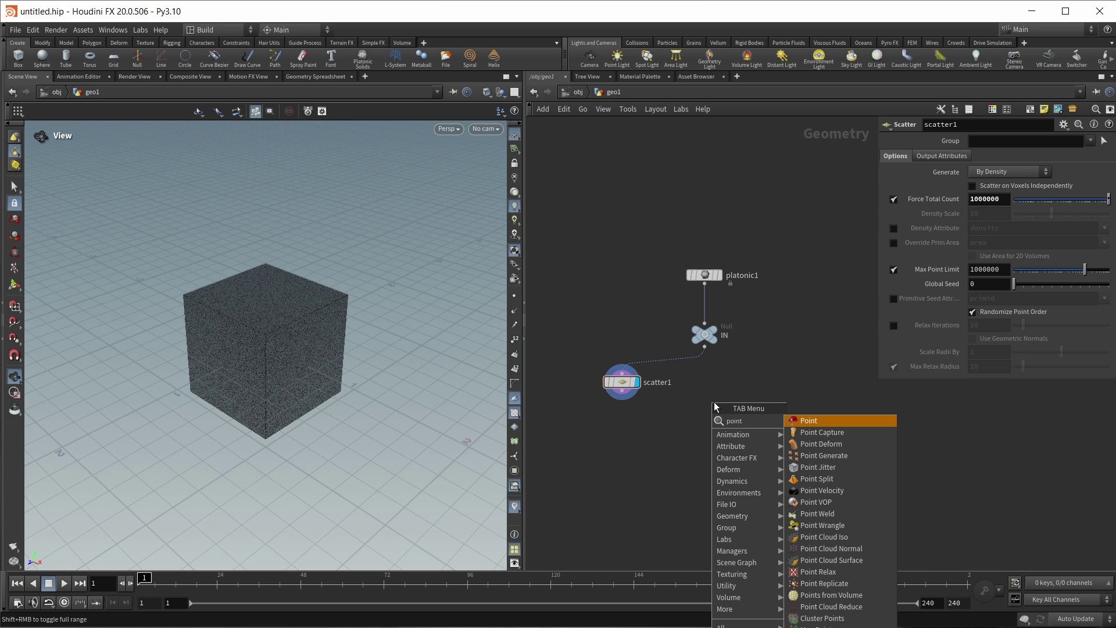
{"action": "left_click", "coordinate": [823, 525]}
{"action": "left_click", "coordinate": [704, 424]}
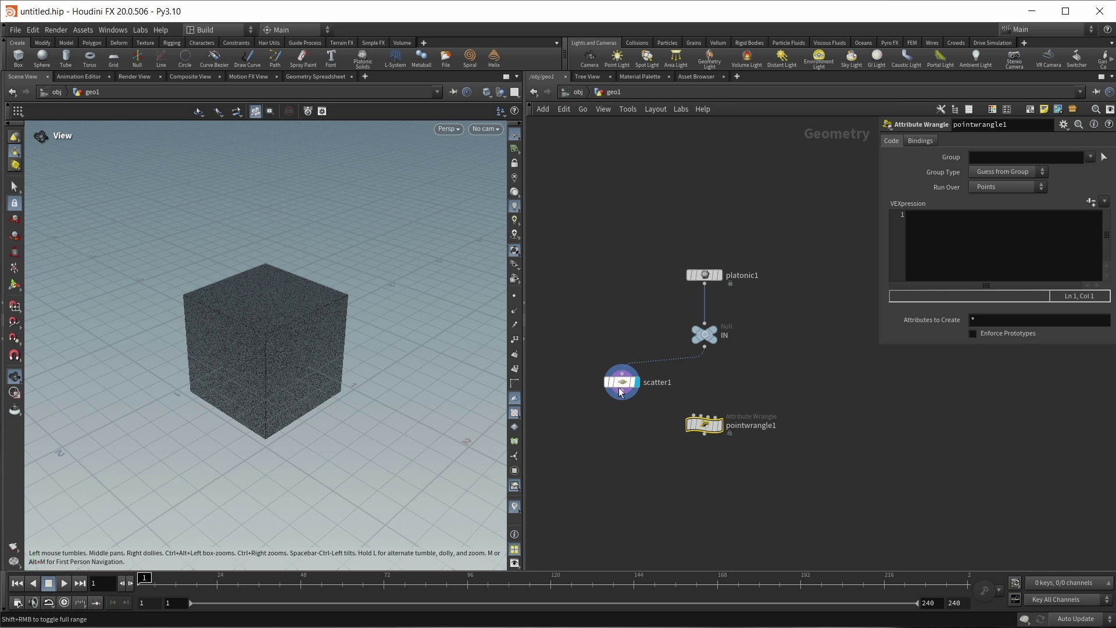
{"action": "left_click_drag", "start_coordinate": [622, 397], "coordinate": [694, 416]}
{"action": "left_click_drag", "start_coordinate": [705, 347], "coordinate": [699, 420]}
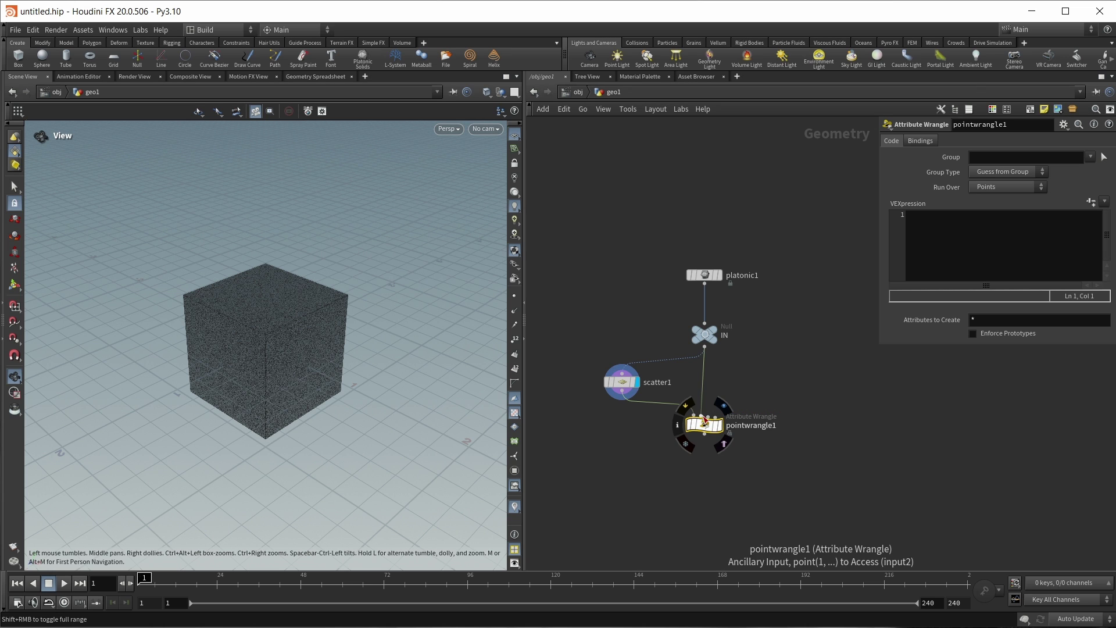
Write the xyzdist(1, v@P, prim, uv) call in the wrangle's VEX code.
{"action": "left_click", "coordinate": [952, 243]}
{"action": "key", "text": "Return"}
{"action": "key", "text": "Return"}
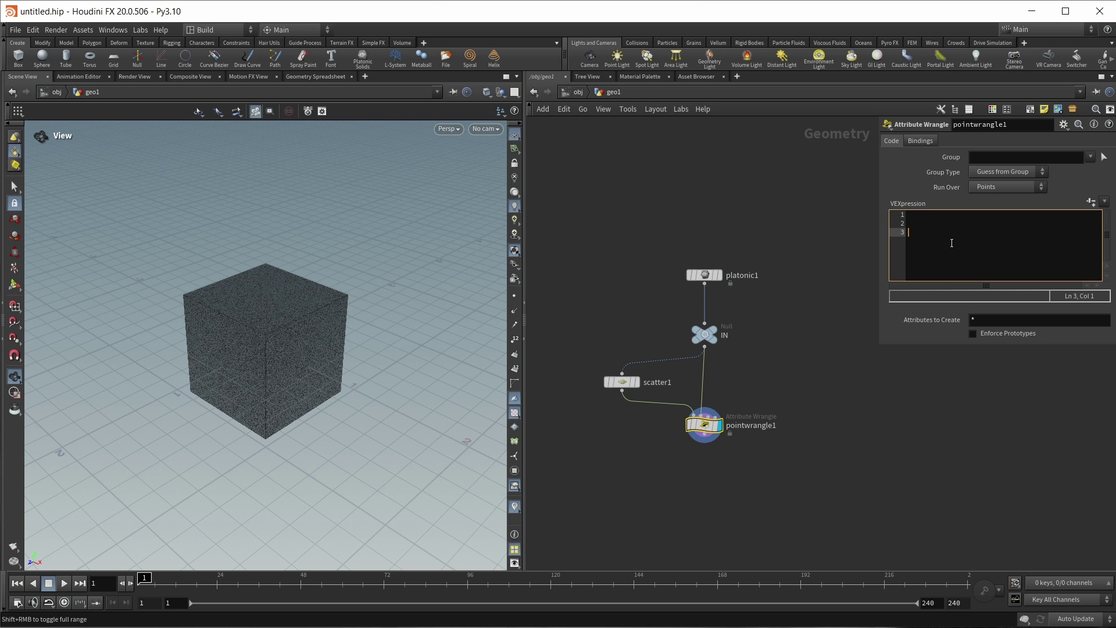
{"action": "type", "text": "xyz"}
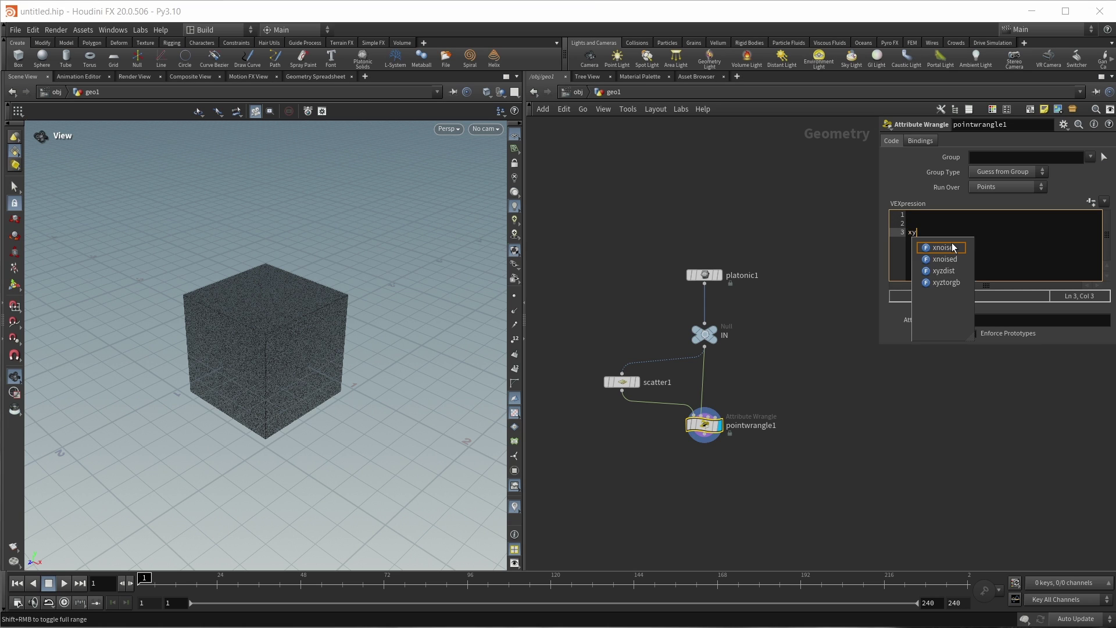
{"action": "left_click", "coordinate": [953, 248]}
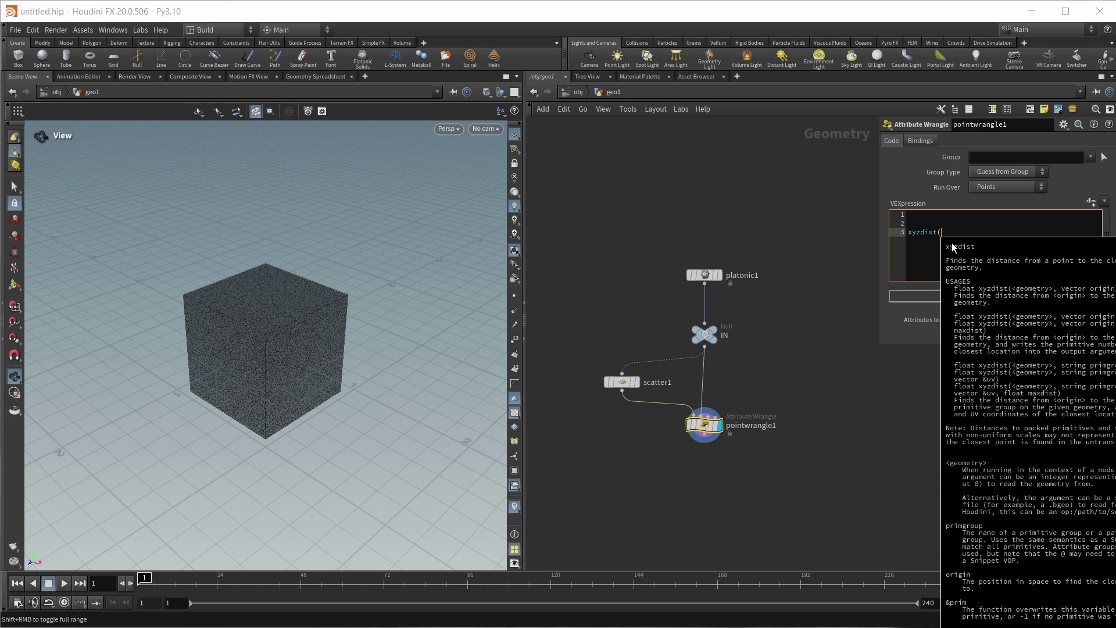
{"action": "type", "text": "1"}
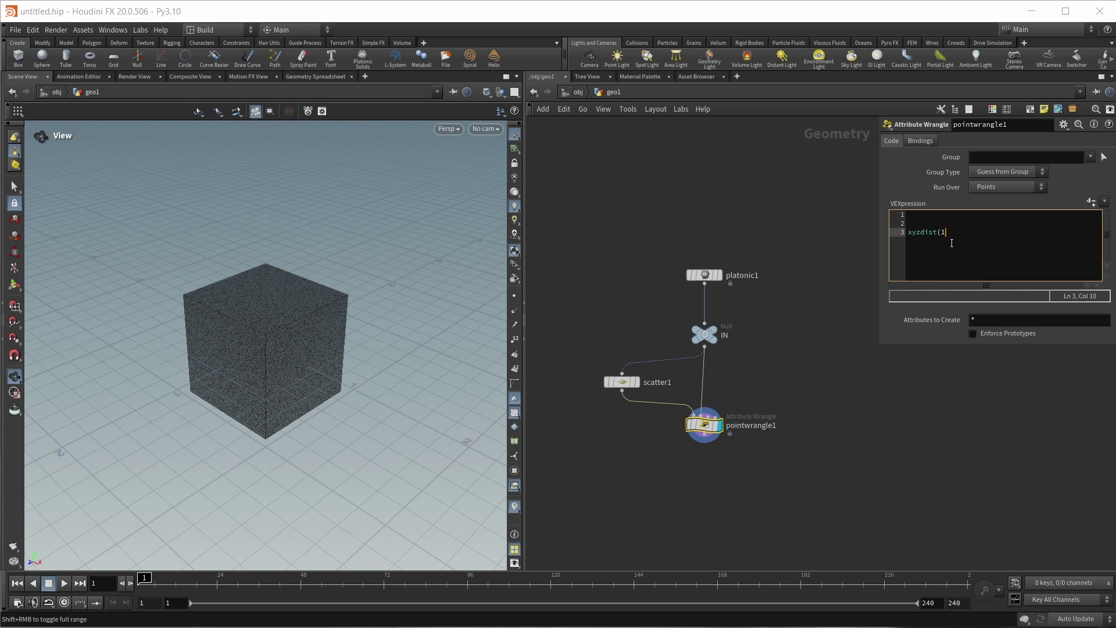
{"action": "type", "text": ", v@P,"}
{"action": "type", "text": "prim"}
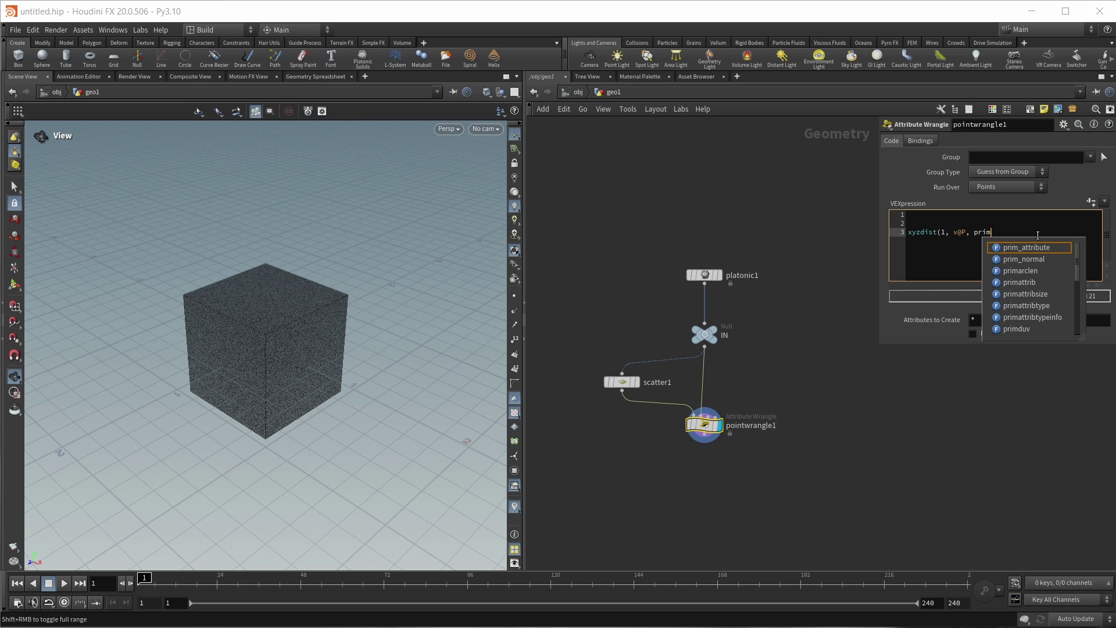
{"action": "type", "text": ", uv"}
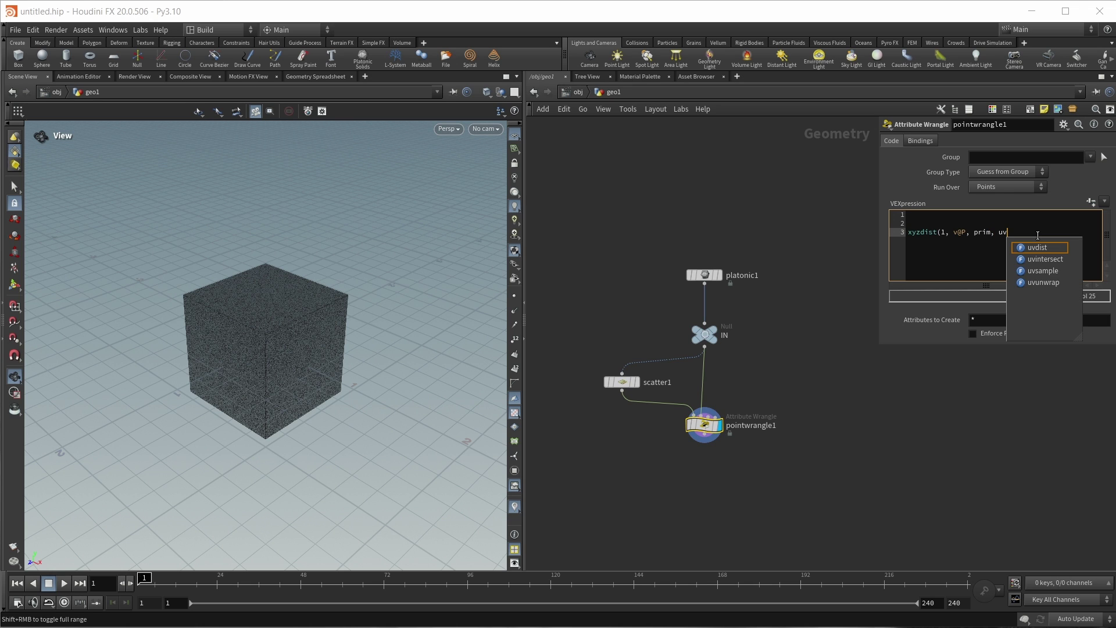
{"action": "type", "text": ");"}
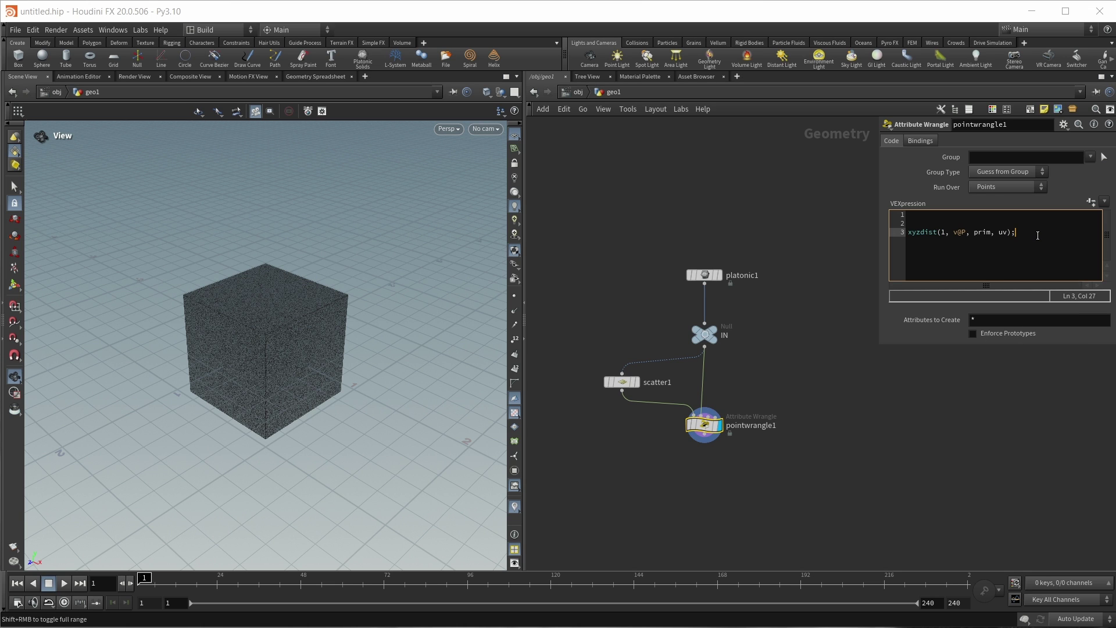
Declare int prim and vector uv above the call, and add v@uv = uv below it.
{"action": "key", "text": "Up"}
{"action": "key", "text": "Up"}
{"action": "type", "text": "int prim;"}
{"action": "key", "text": "Return"}
{"action": "type", "text": "vecto"}
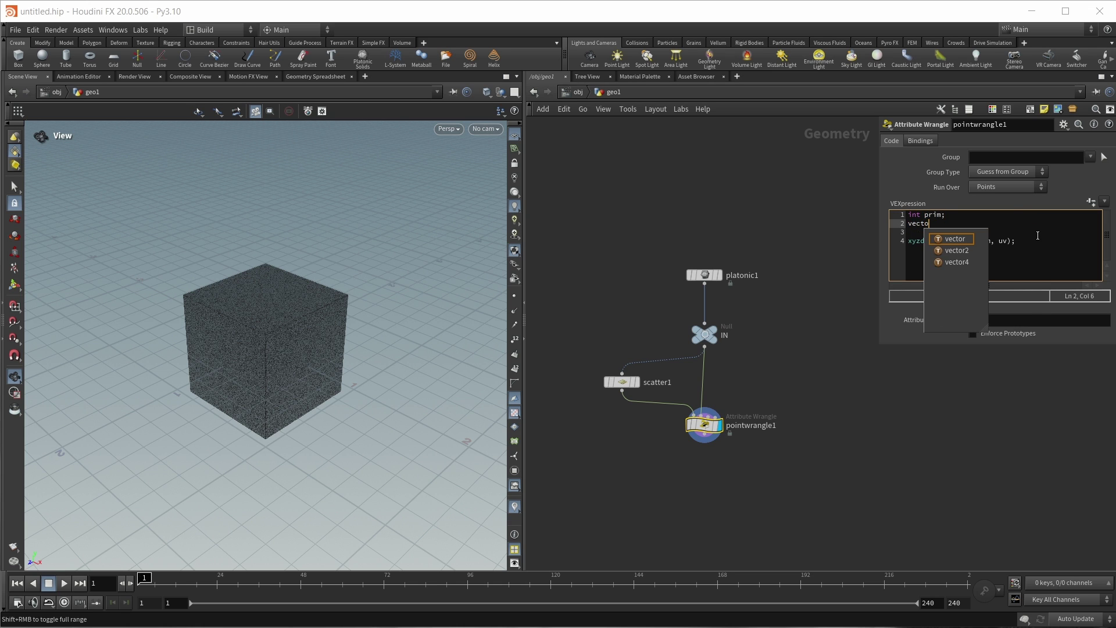
{"action": "type", "text": "r uv"}
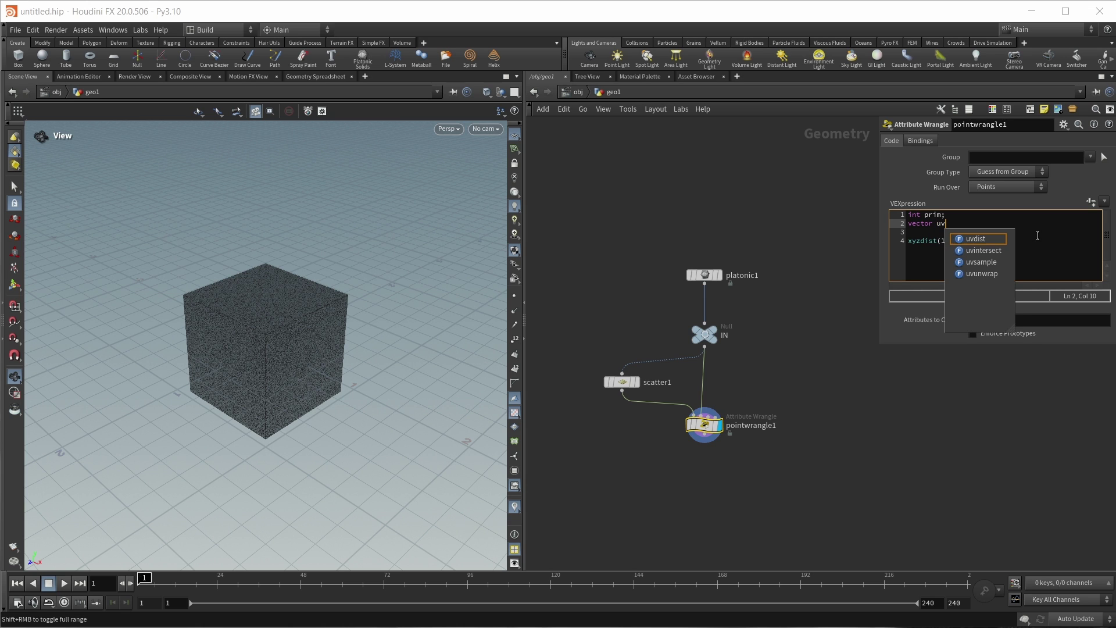
{"action": "type", "text": ";"}
{"action": "key", "text": "Delete"}
{"action": "left_click", "coordinate": [1037, 233]}
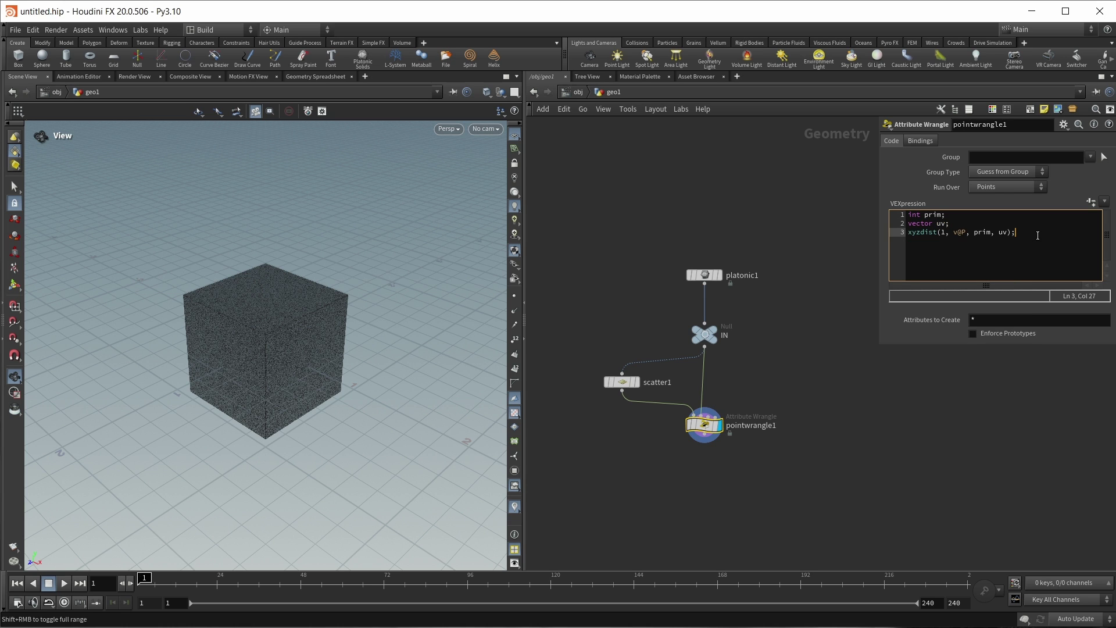
{"action": "key", "text": "Return"}
{"action": "key", "text": "Return"}
{"action": "type", "text": "v@uv = se"}
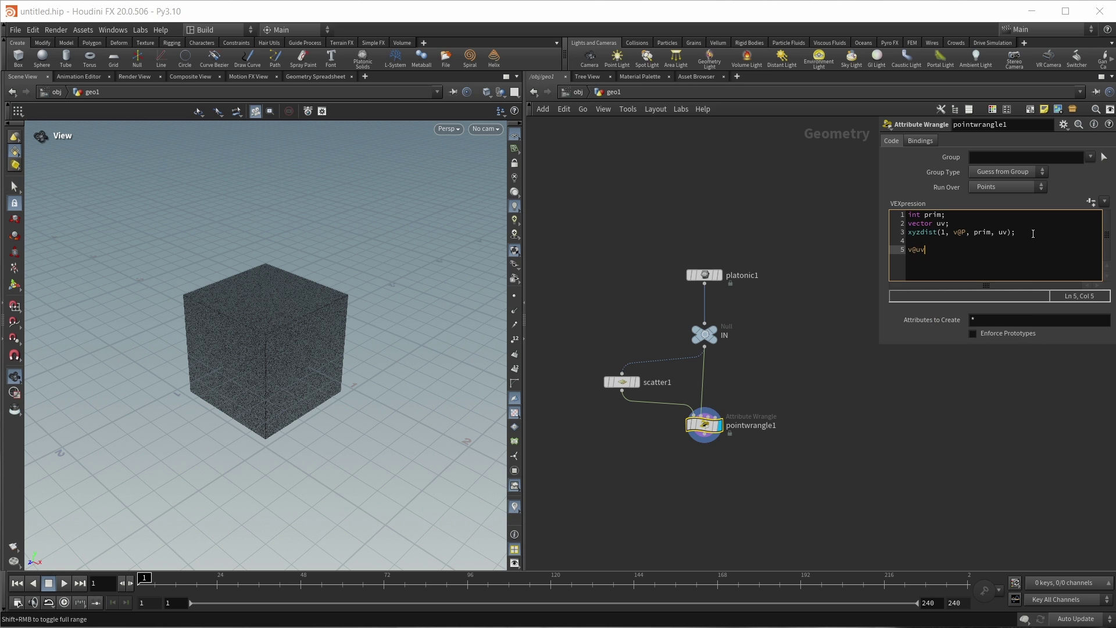
{"action": "key", "text": "BackSpace"}
{"action": "key", "text": "BackSpace"}
{"action": "type", "text": "uv;"}
{"action": "left_click", "coordinate": [924, 438]}
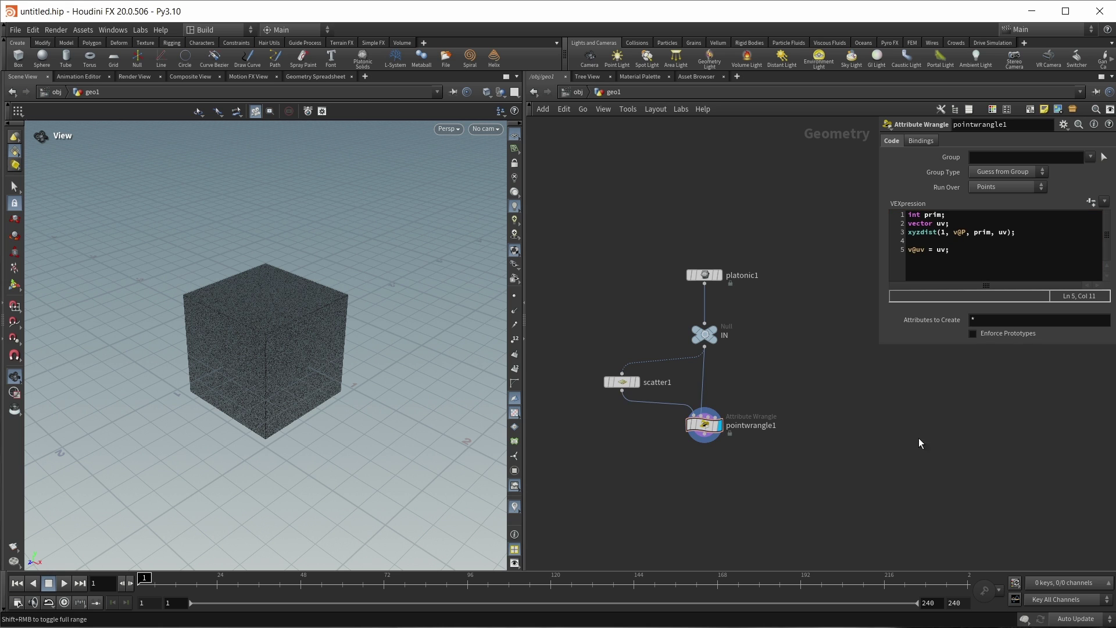
{"action": "middle_click_drag", "start_coordinate": [790, 465], "coordinate": [797, 426]}
Add an Attribute from Map node under pointwrangle1 and display its textured cube.
{"action": "key", "text": "Tab"}
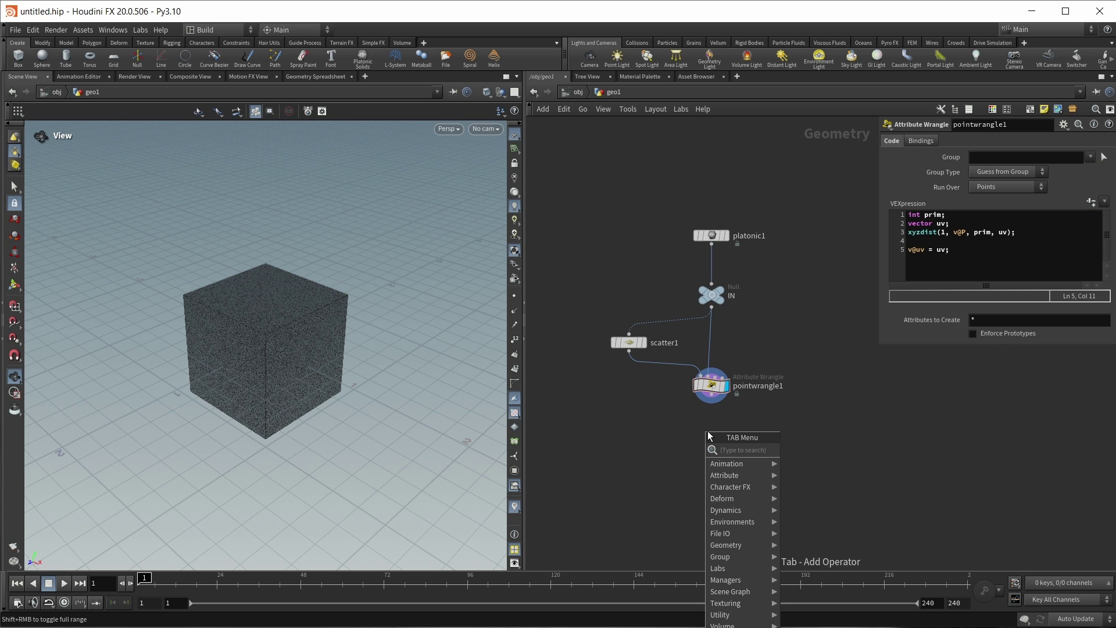
{"action": "type", "text": "atrt"}
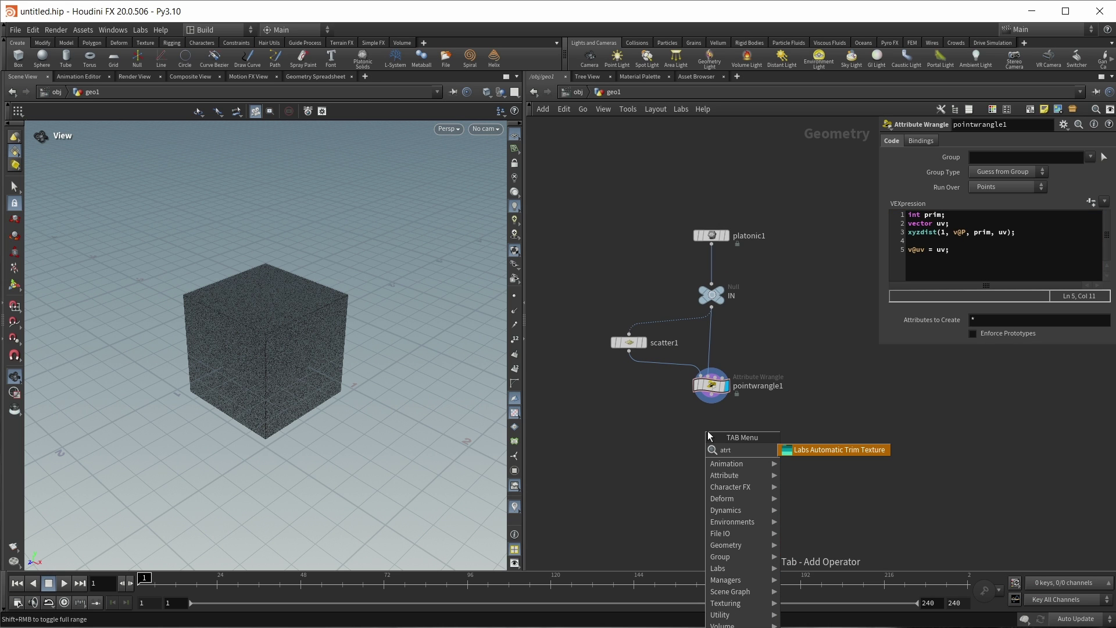
{"action": "key", "text": "Return"}
{"action": "left_click", "coordinate": [667, 444]}
{"action": "left_click", "coordinate": [685, 452]}
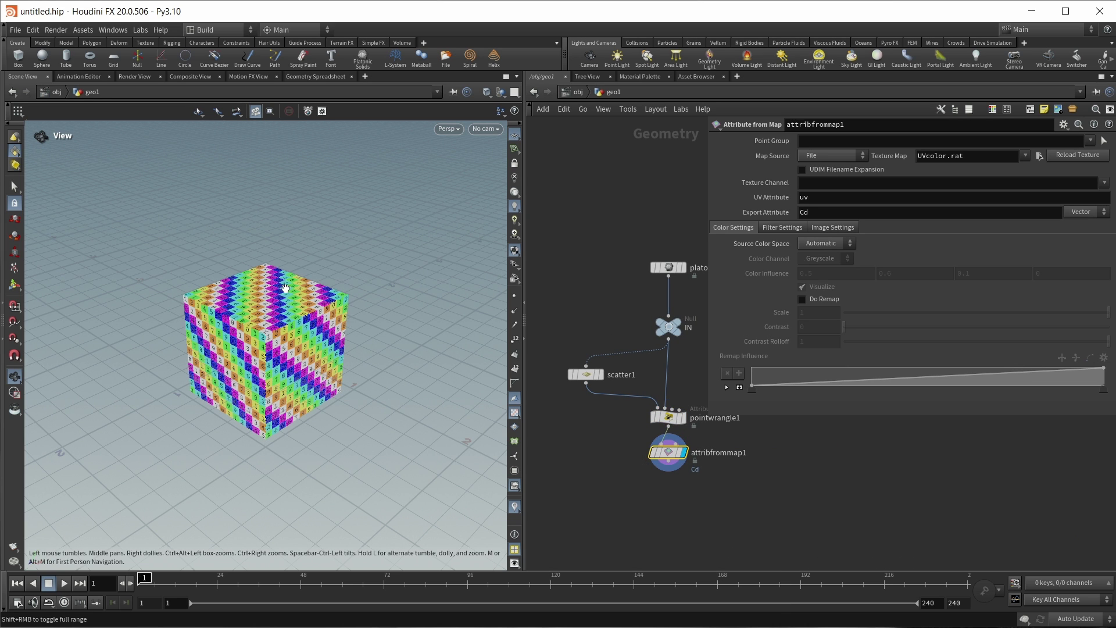
{"action": "left_click_drag", "start_coordinate": [270, 297], "coordinate": [277, 299]}
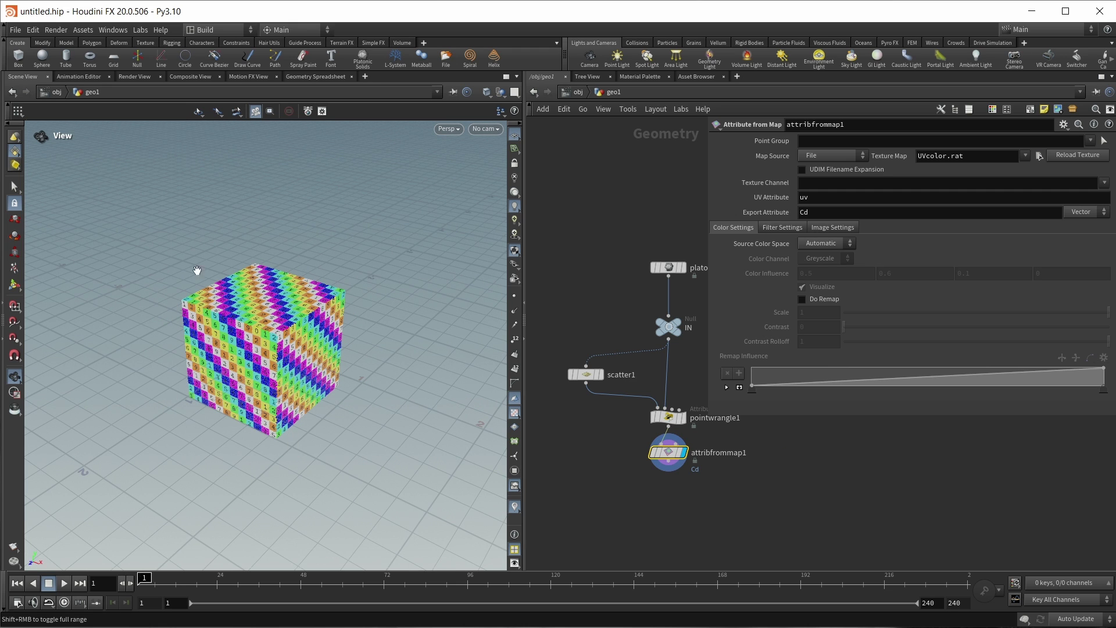
{"action": "middle_click_drag", "start_coordinate": [614, 477], "coordinate": [597, 493]}
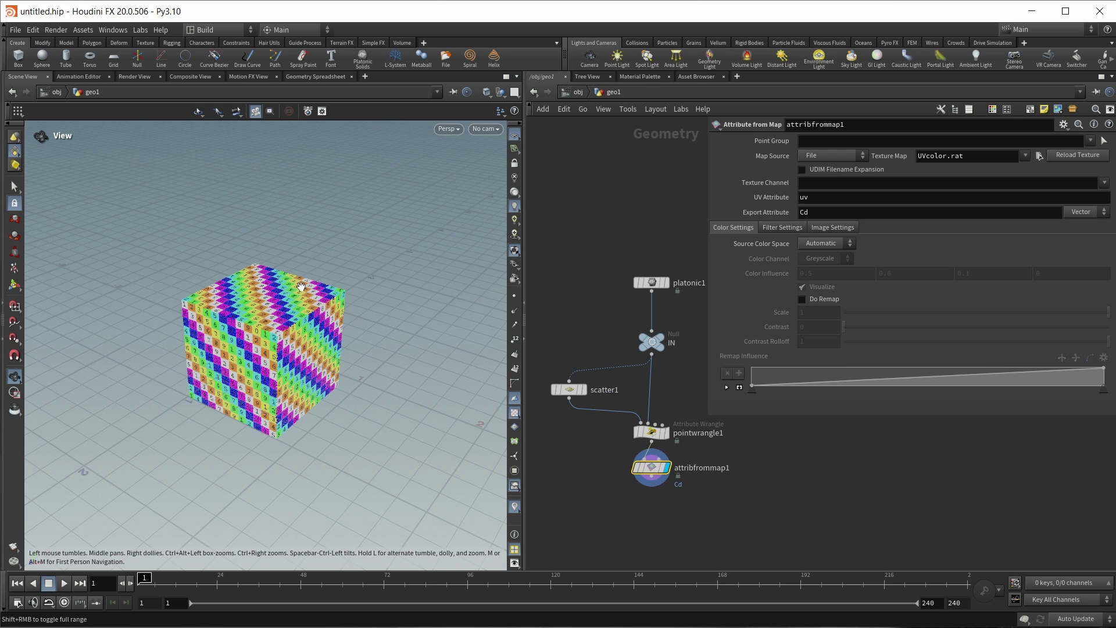
{"action": "left_click_drag", "start_coordinate": [257, 365], "coordinate": [322, 346]}
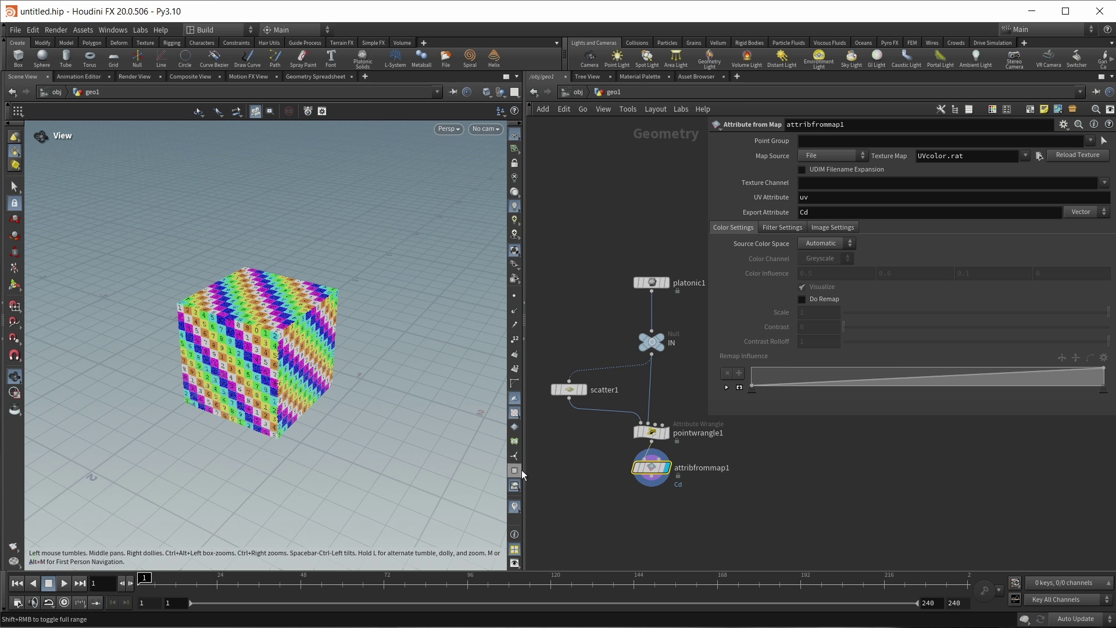
{"action": "middle_click_drag", "start_coordinate": [642, 522], "coordinate": [628, 487]}
{"action": "left_click", "coordinate": [627, 483]}
Add an Attribute Wrangle, pointwrangle2, wired beneath attribfrommap1.
{"action": "key", "text": "Tab"}
{"action": "type", "text": "wrangle"}
{"action": "key", "text": "Return"}
{"action": "left_click_drag", "start_coordinate": [627, 482], "coordinate": [637, 478]}
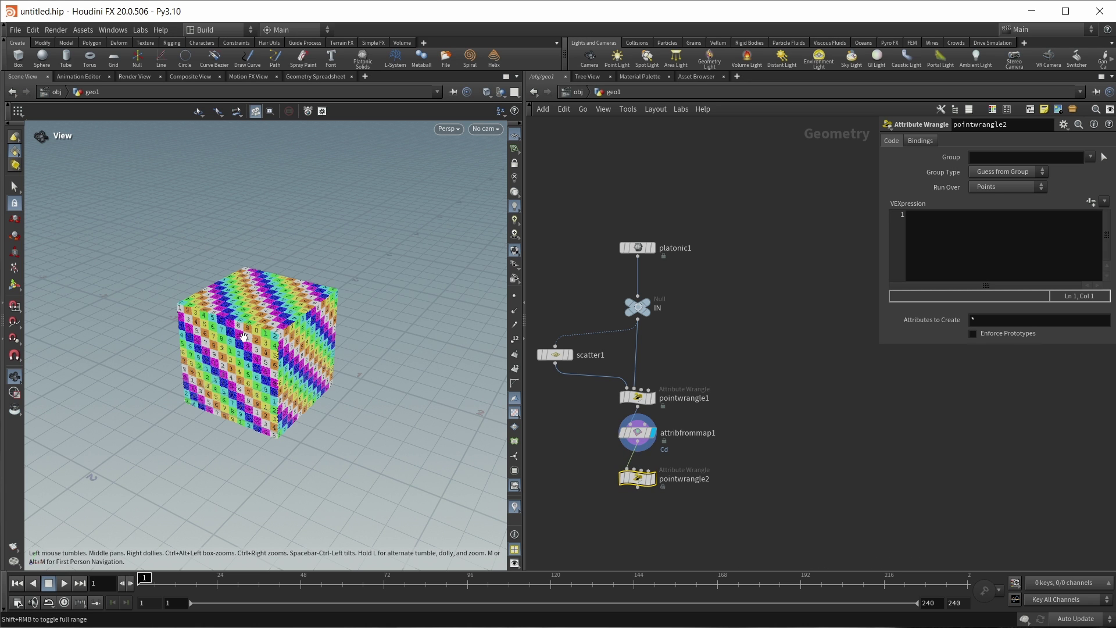
Display pointwrangle2 with code v@P = lerp(v@P, v@uv, chf("Blend")); and a Blend slider.
{"action": "left_click_drag", "start_coordinate": [282, 349], "coordinate": [274, 351]}
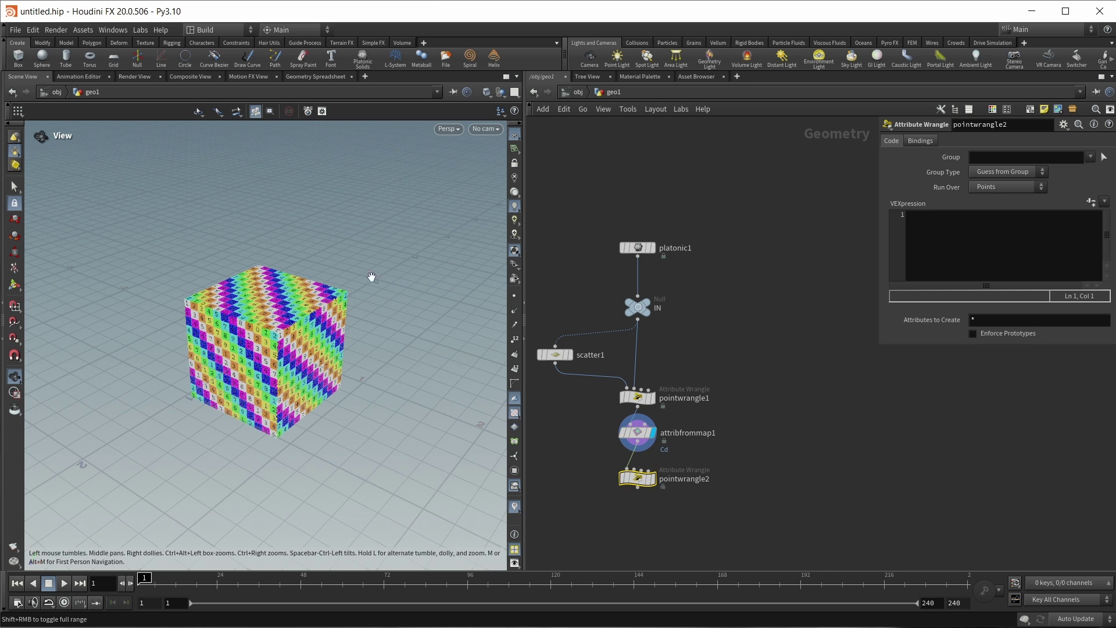
{"action": "left_click", "coordinate": [652, 478]}
{"action": "left_click", "coordinate": [916, 243]}
{"action": "type", "text": "v@"}
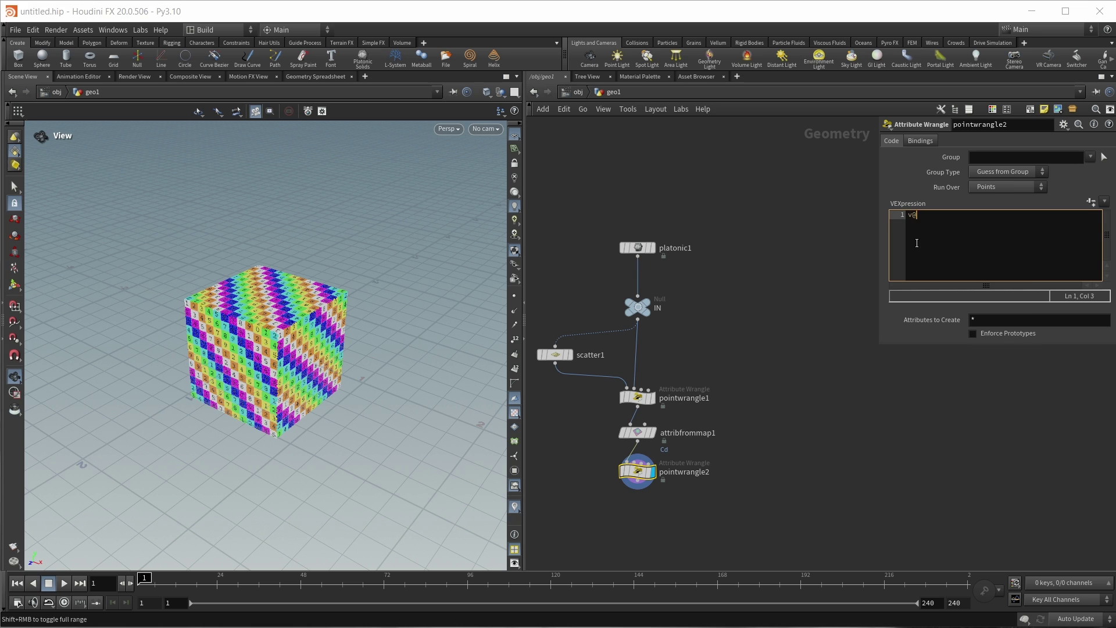
{"action": "type", "text": "P = le"}
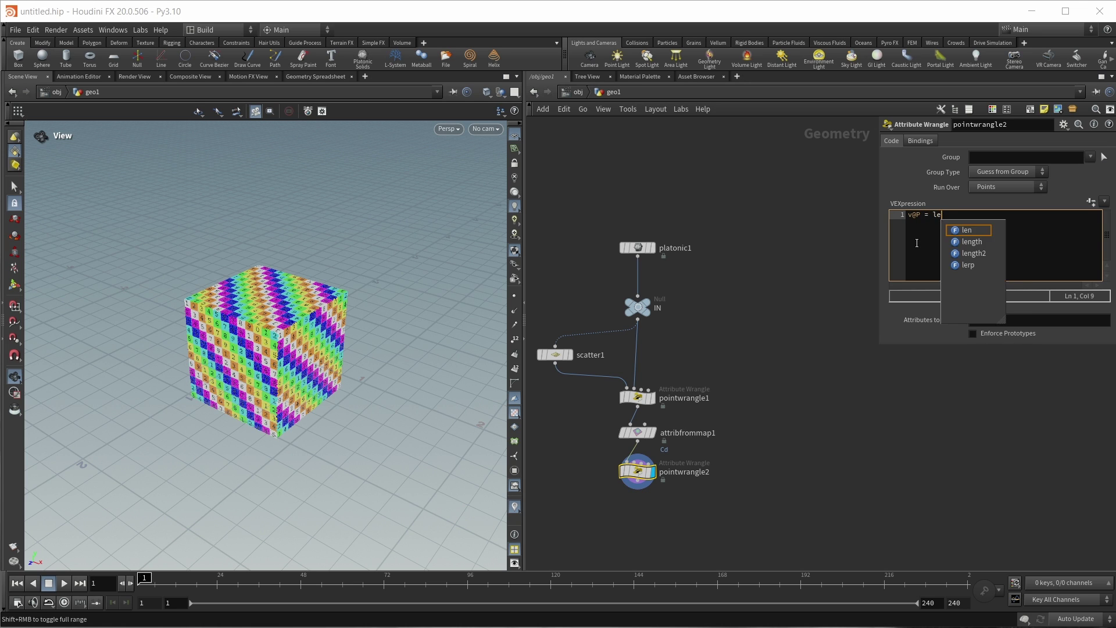
{"action": "type", "text": "rp("}
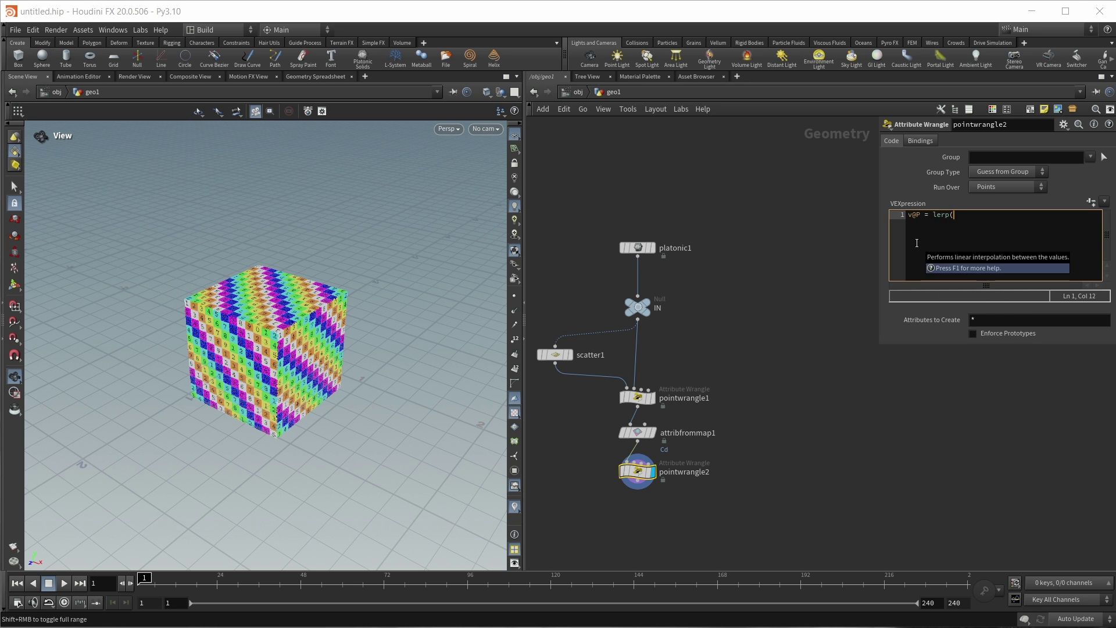
{"action": "type", "text": "v@P, v@uv, chf(\"Blend\"));"}
{"action": "left_click", "coordinate": [1091, 202]}
{"action": "mouse_move", "coordinate": [1016, 202]}
{"action": "left_mouse_down"}
{"action": "mouse_move", "coordinate": [1112, 202]}
{"action": "mouse_move", "coordinate": [1014, 202]}
{"action": "left_mouse_up"}
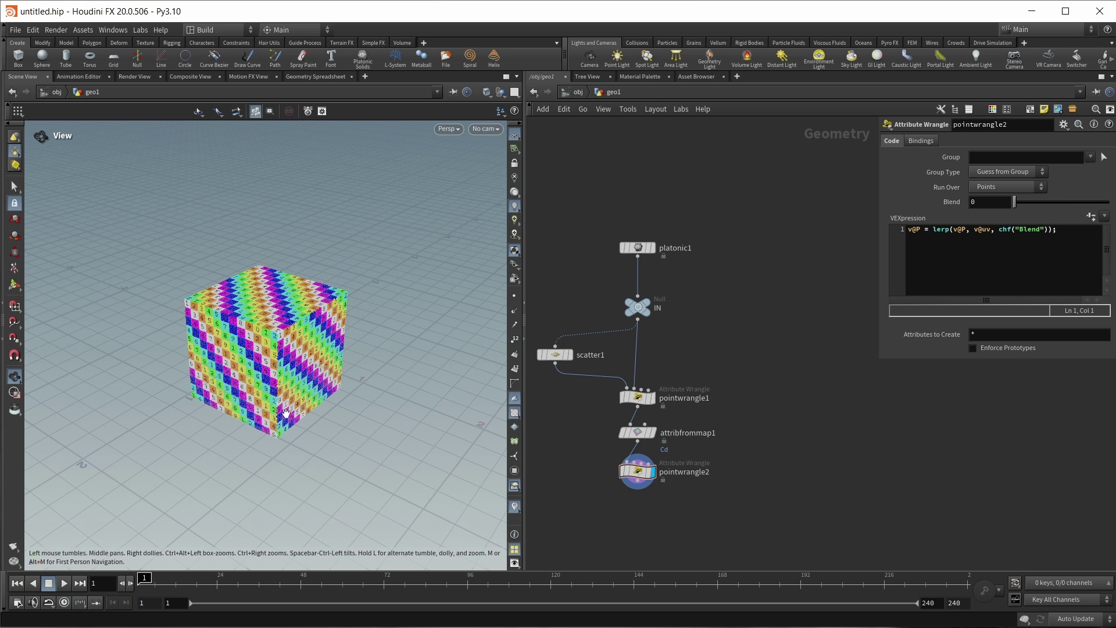
{"action": "left_click", "coordinate": [640, 247]}
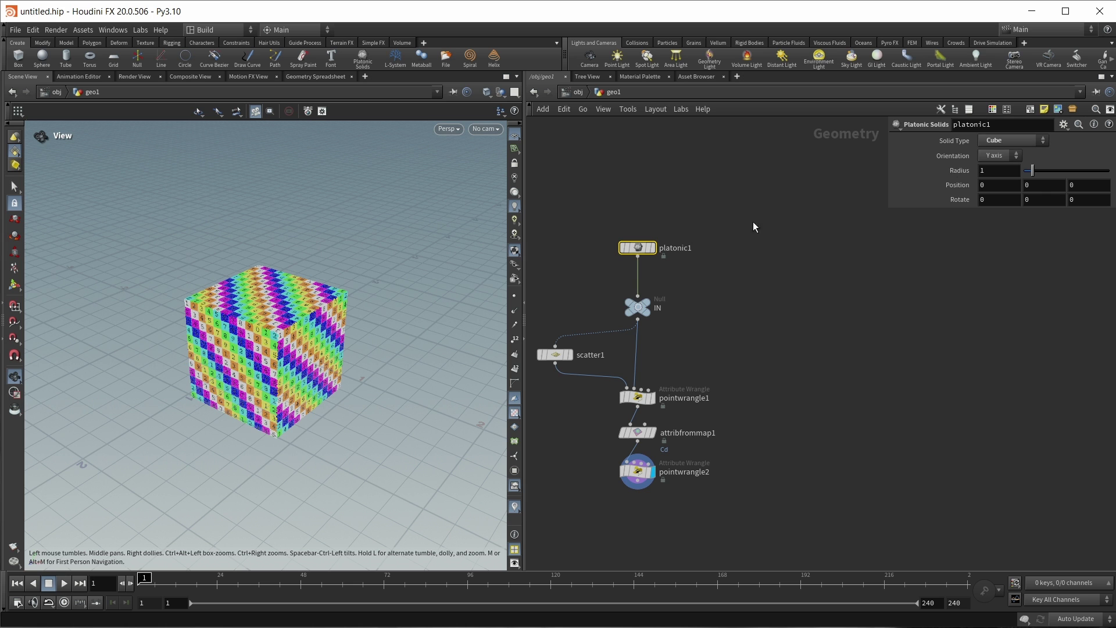
Switch platonic1 to Tetrahedron and raise Blend to flatten it onto its UVs.
{"action": "left_click", "coordinate": [1041, 140]}
{"action": "left_click", "coordinate": [1024, 140]}
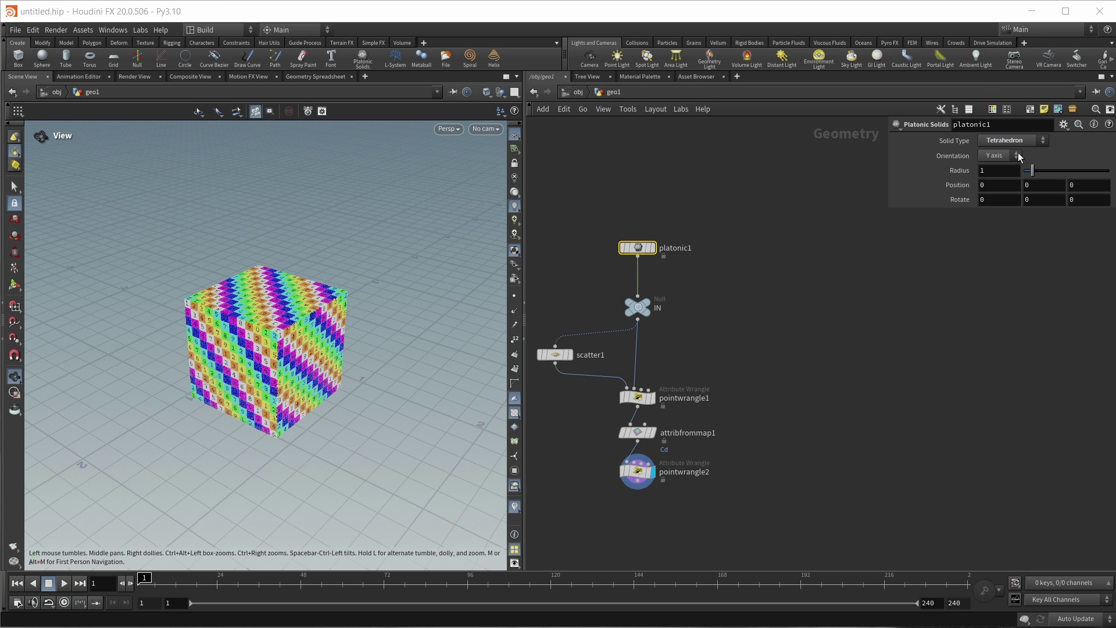
{"action": "left_click_drag", "start_coordinate": [285, 341], "coordinate": [192, 365]}
{"action": "left_click", "coordinate": [637, 472]}
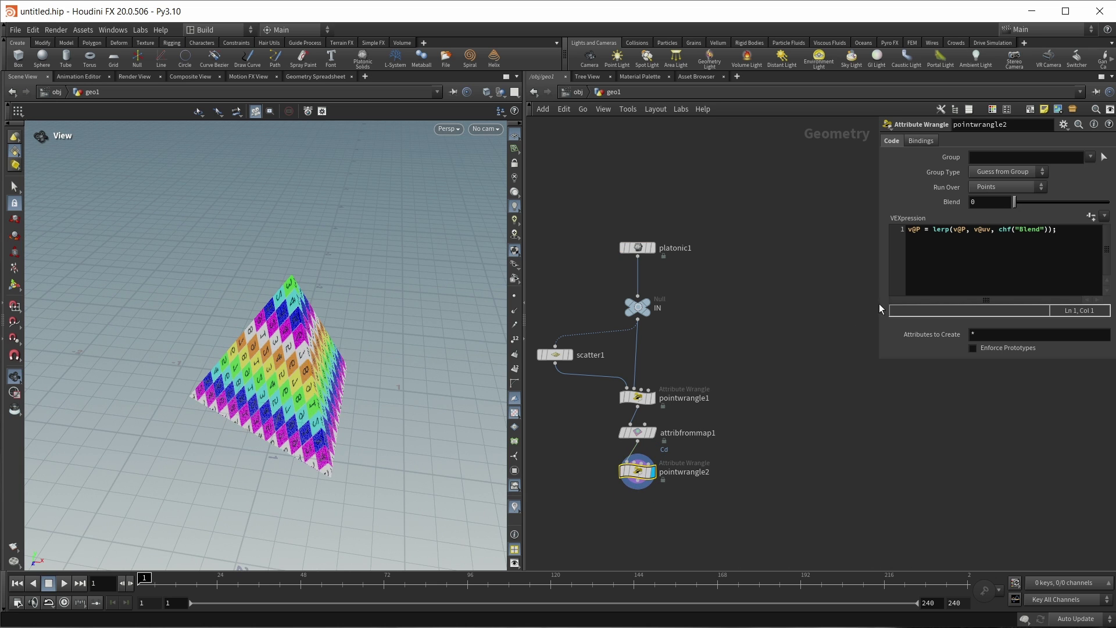
{"action": "left_click_drag", "start_coordinate": [1014, 203], "coordinate": [1111, 215]}
{"action": "left_click_drag", "start_coordinate": [250, 407], "coordinate": [179, 408]}
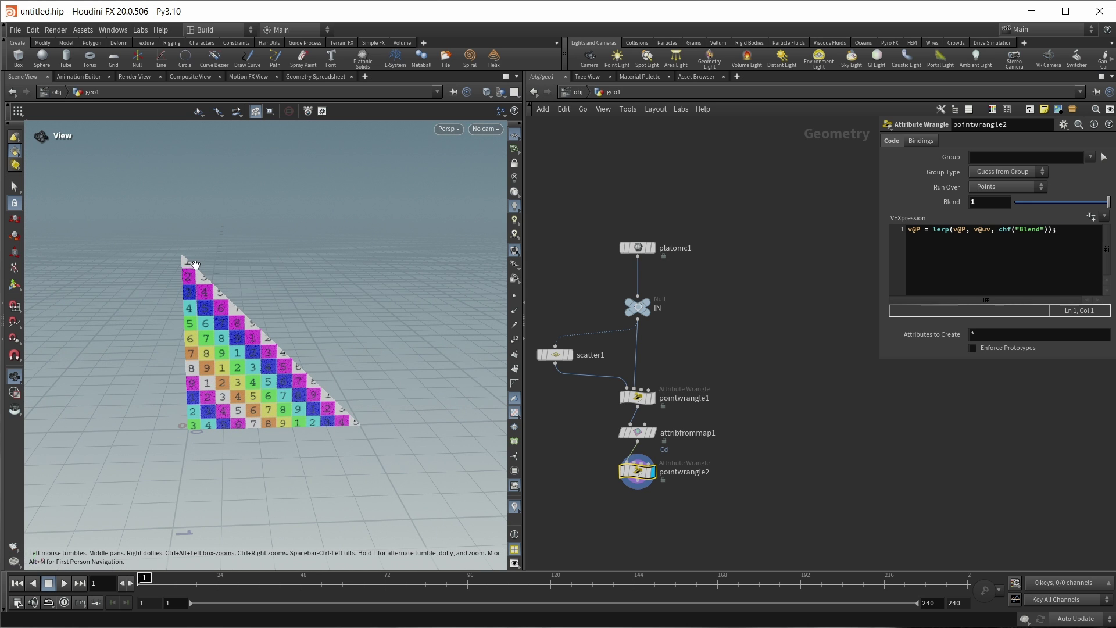
Change platonic1's Solid Type to Dodecahedron.
{"action": "left_click", "coordinate": [628, 252]}
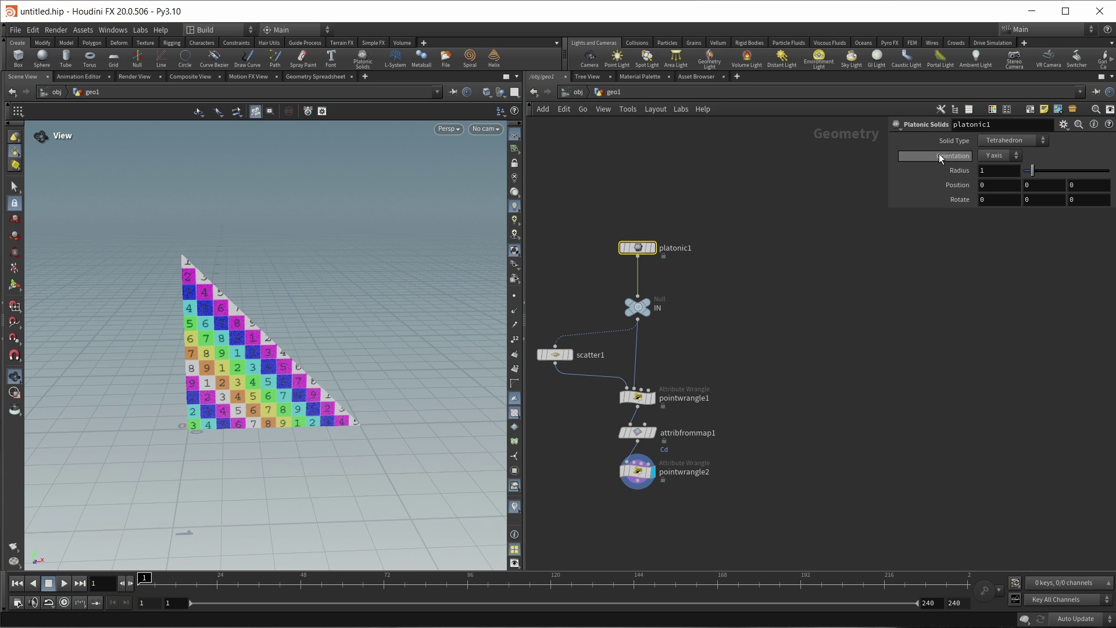
{"action": "left_click", "coordinate": [988, 142]}
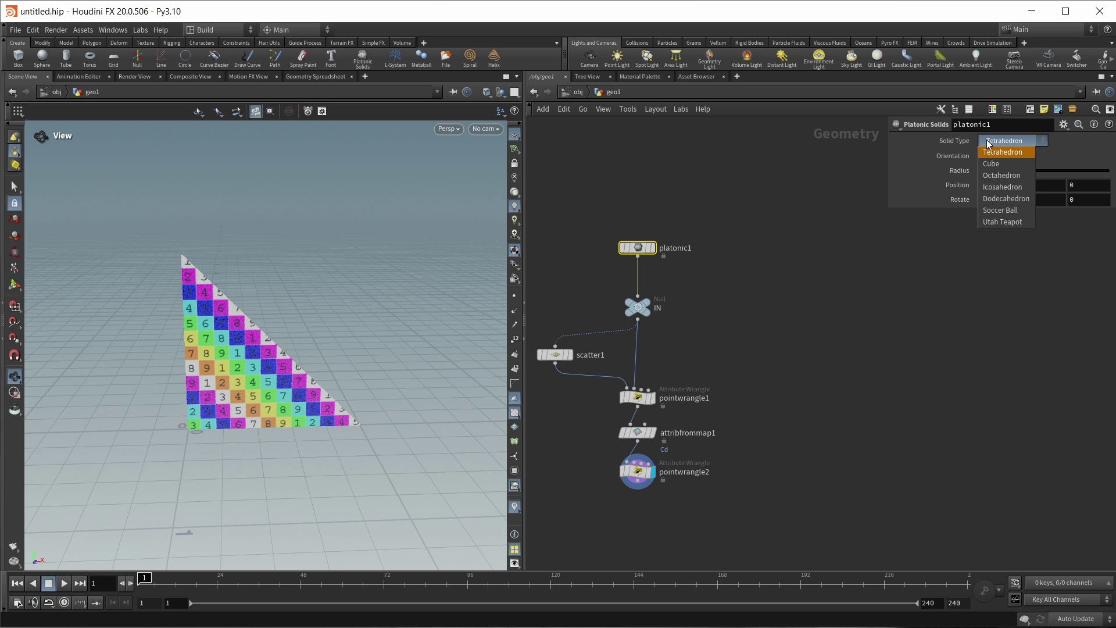
{"action": "left_click", "coordinate": [1006, 198]}
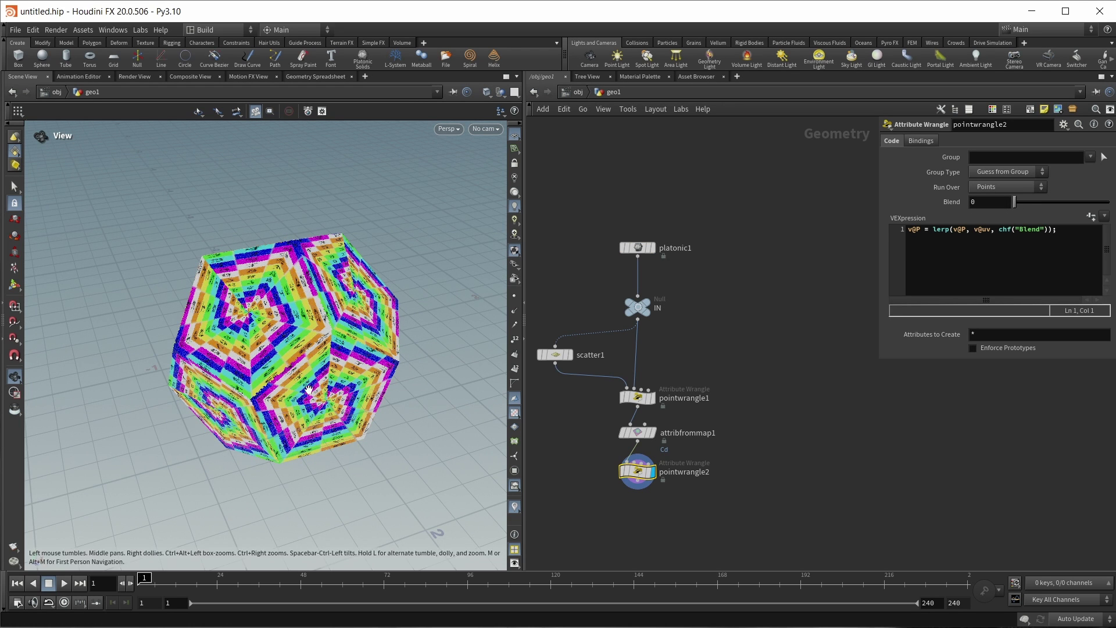
{"action": "left_click_drag", "start_coordinate": [636, 249], "coordinate": [634, 231]}
Insert a Blast between platonic1 and IN keeping only face 0 via Delete Non Selected.
{"action": "key", "text": "Tab"}
{"action": "type", "text": "blast"}
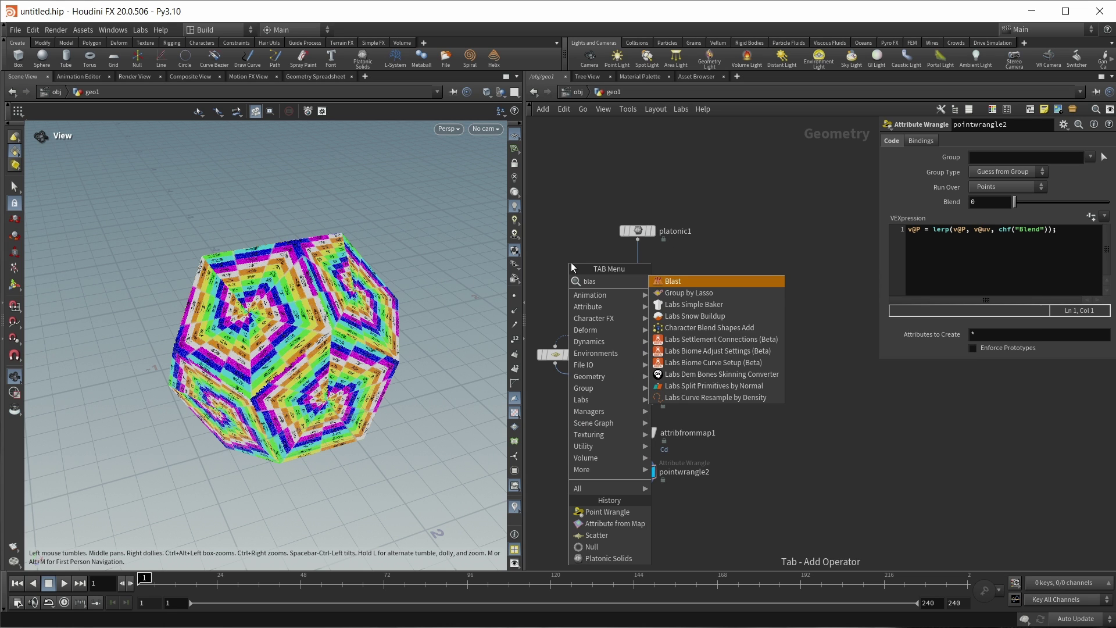
{"action": "key", "text": "Return"}
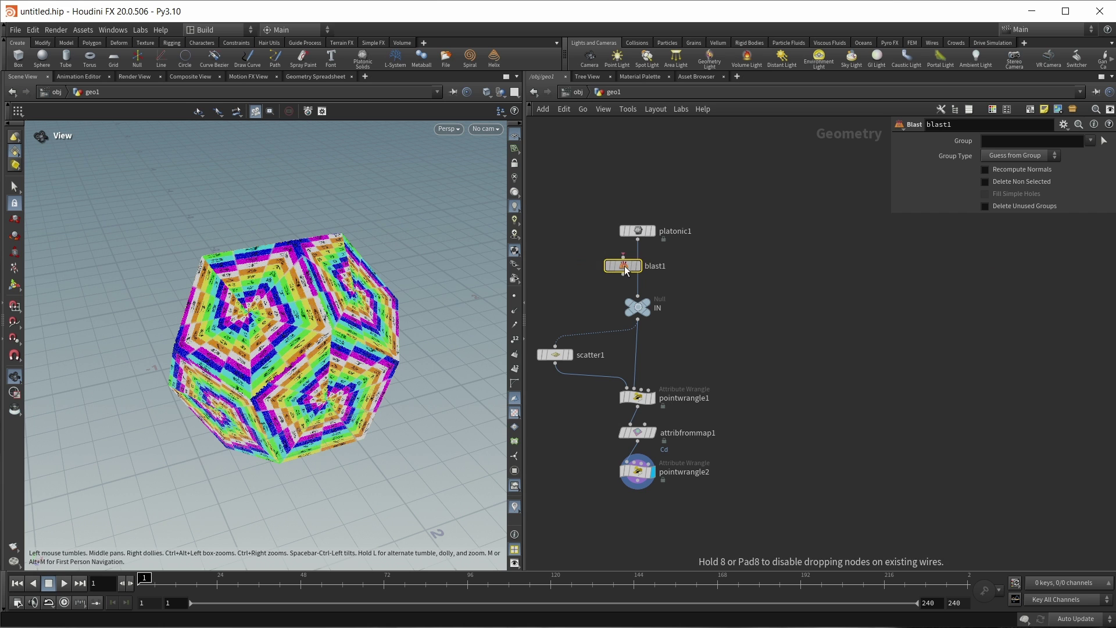
{"action": "left_click", "coordinate": [636, 267]}
{"action": "left_click", "coordinate": [990, 143]}
{"action": "type", "text": "0"}
{"action": "key", "text": "Return"}
{"action": "left_click", "coordinate": [1004, 182]}
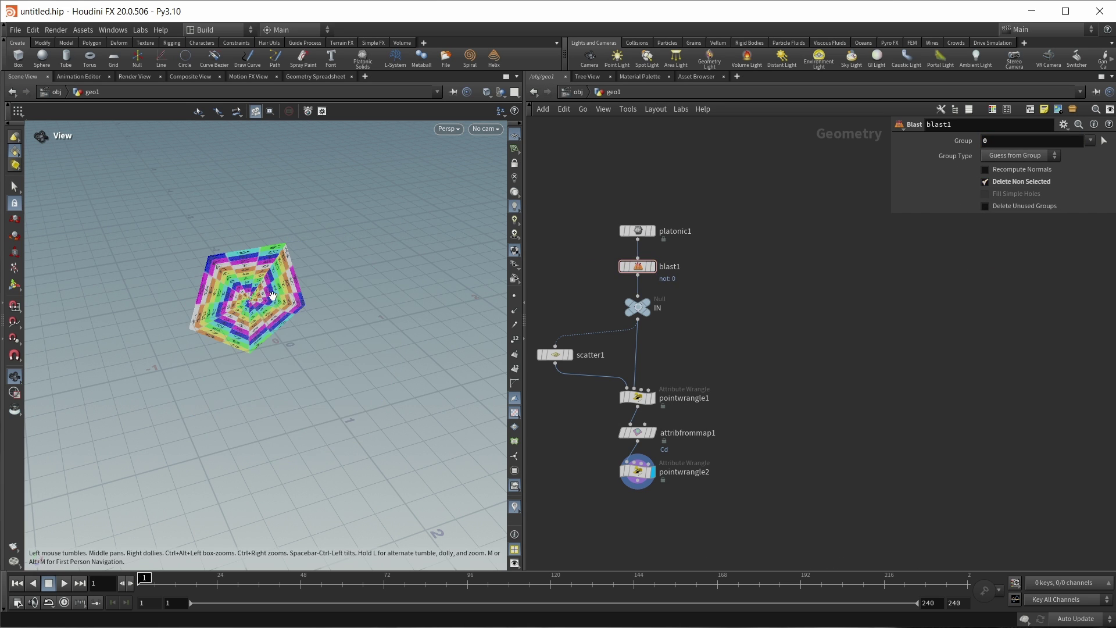
Test the Blend slider on the single pentagon, returning it to 0.
{"action": "left_click", "coordinate": [706, 472]}
{"action": "left_click_drag", "start_coordinate": [1017, 202], "coordinate": [1109, 205]}
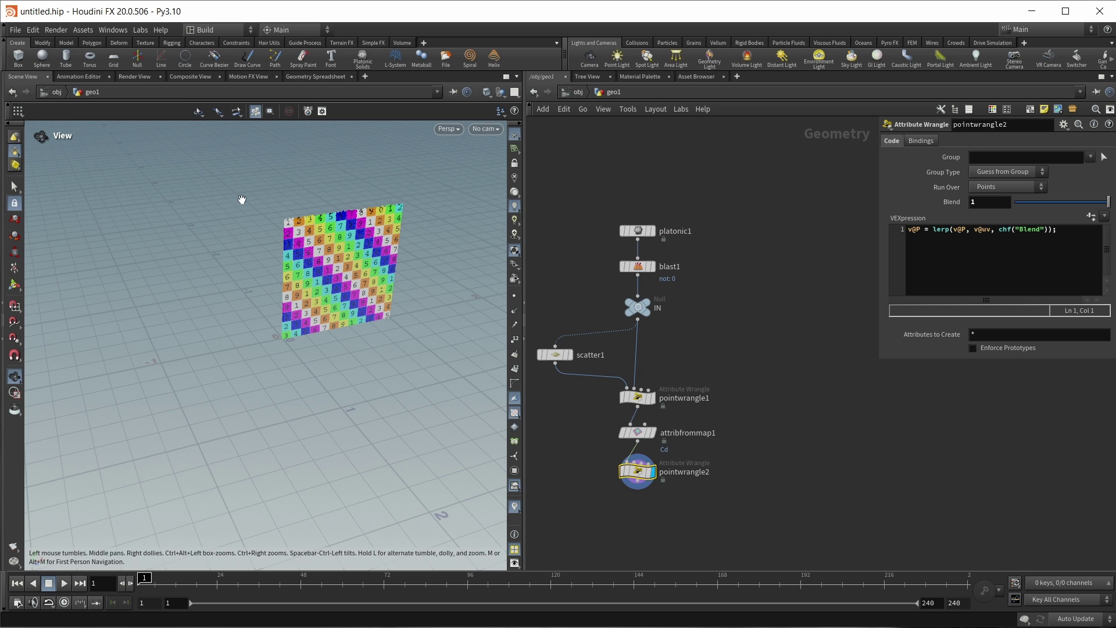
{"action": "mouse_move", "coordinate": [1107, 204]}
{"action": "left_mouse_down"}
{"action": "mouse_move", "coordinate": [1015, 203]}
{"action": "mouse_move", "coordinate": [1107, 203]}
{"action": "left_mouse_up"}
{"action": "left_click_drag", "start_coordinate": [354, 333], "coordinate": [354, 335]}
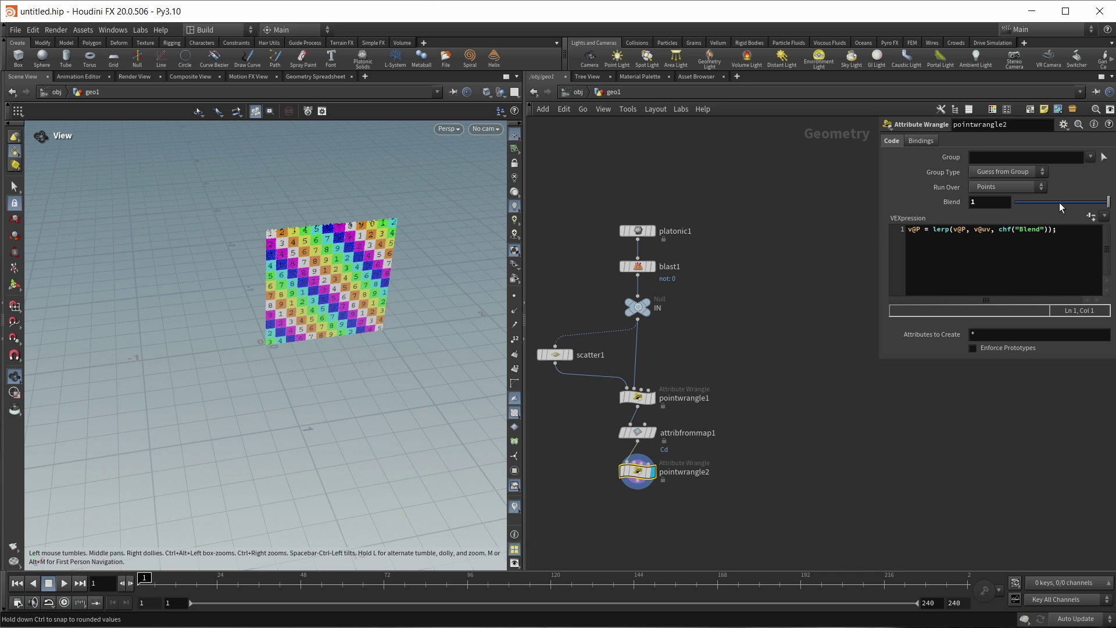
{"action": "left_click_drag", "start_coordinate": [1109, 202], "coordinate": [1012, 207]}
{"action": "left_click_drag", "start_coordinate": [134, 494], "coordinate": [288, 354]}
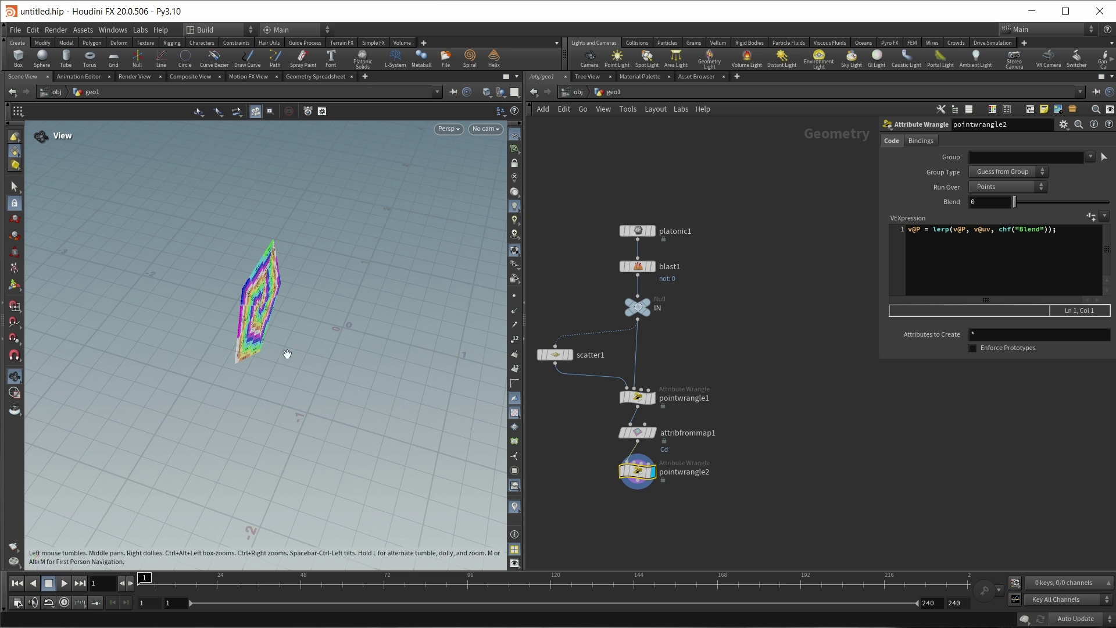
{"action": "left_click_drag", "start_coordinate": [406, 292], "coordinate": [327, 271]}
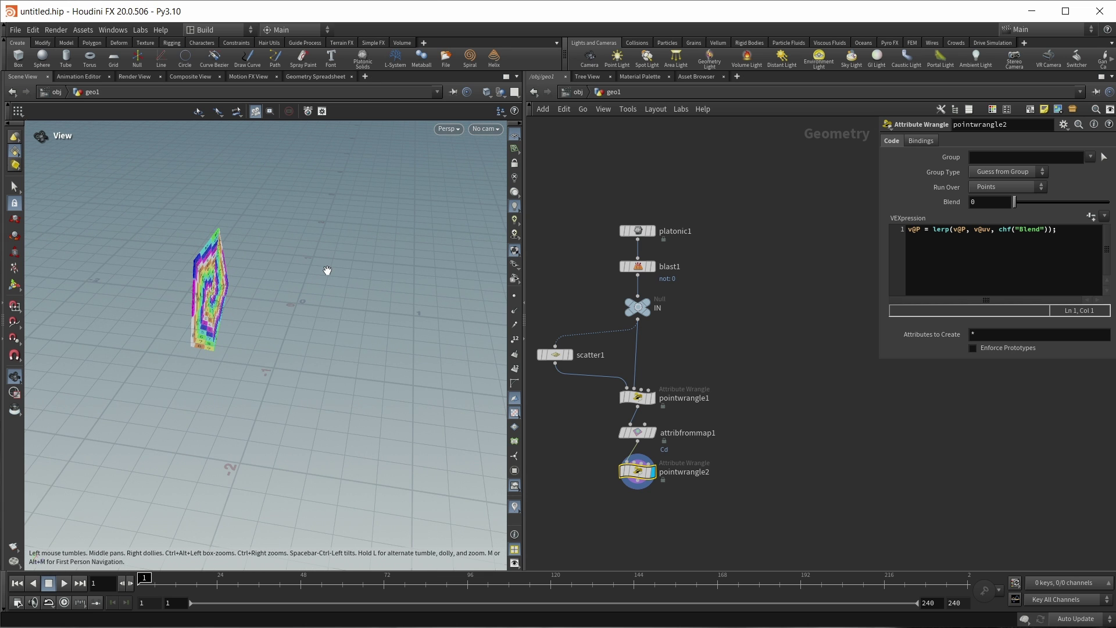
{"action": "mouse_move", "coordinate": [317, 291]}
{"action": "left_mouse_down"}
{"action": "mouse_move", "coordinate": [305, 289]}
{"action": "mouse_move", "coordinate": [310, 300]}
{"action": "left_mouse_up"}
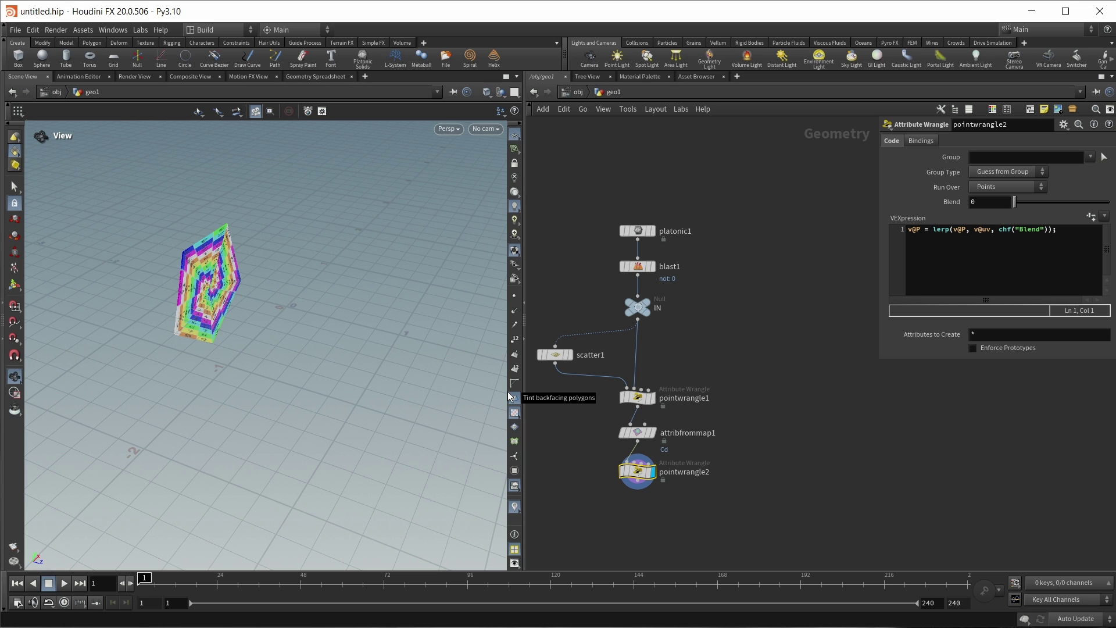
{"action": "left_click", "coordinate": [634, 401]}
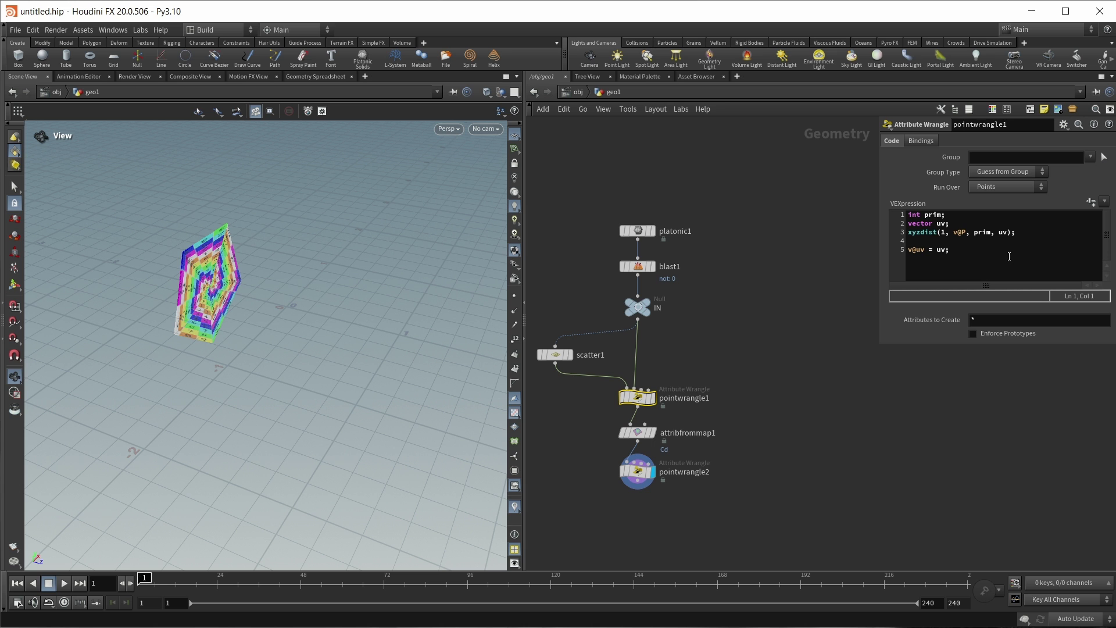
Bypass blast1 and add an osd_lookuppatch call outputting patch, patch_u, patch_v in pointwrangle1.
{"action": "left_click", "coordinate": [619, 249]}
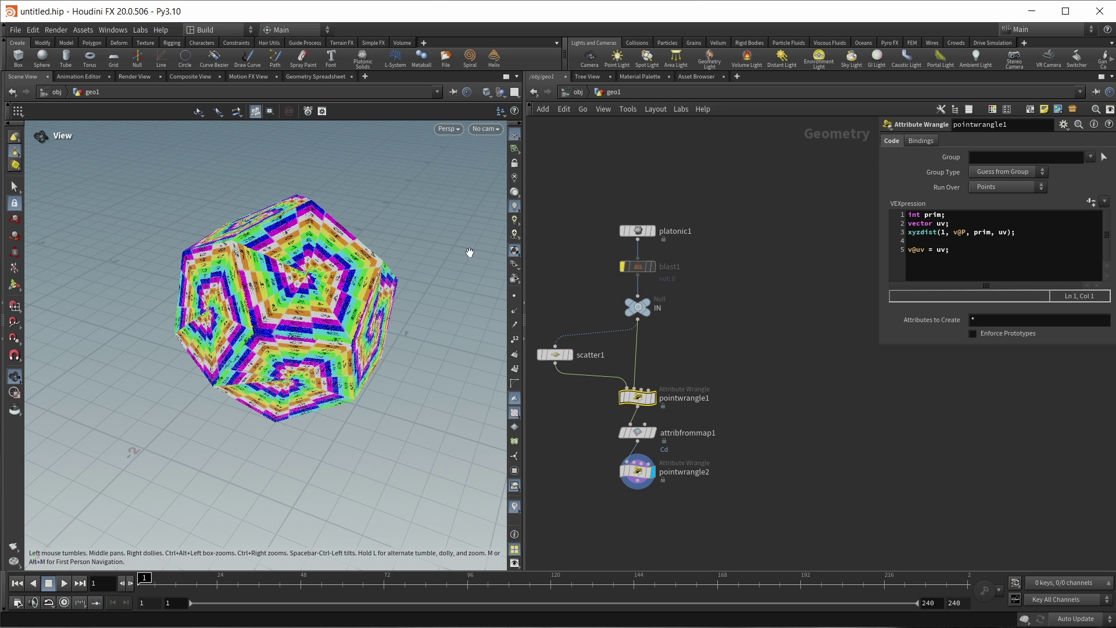
{"action": "left_click_drag", "start_coordinate": [405, 246], "coordinate": [386, 260]}
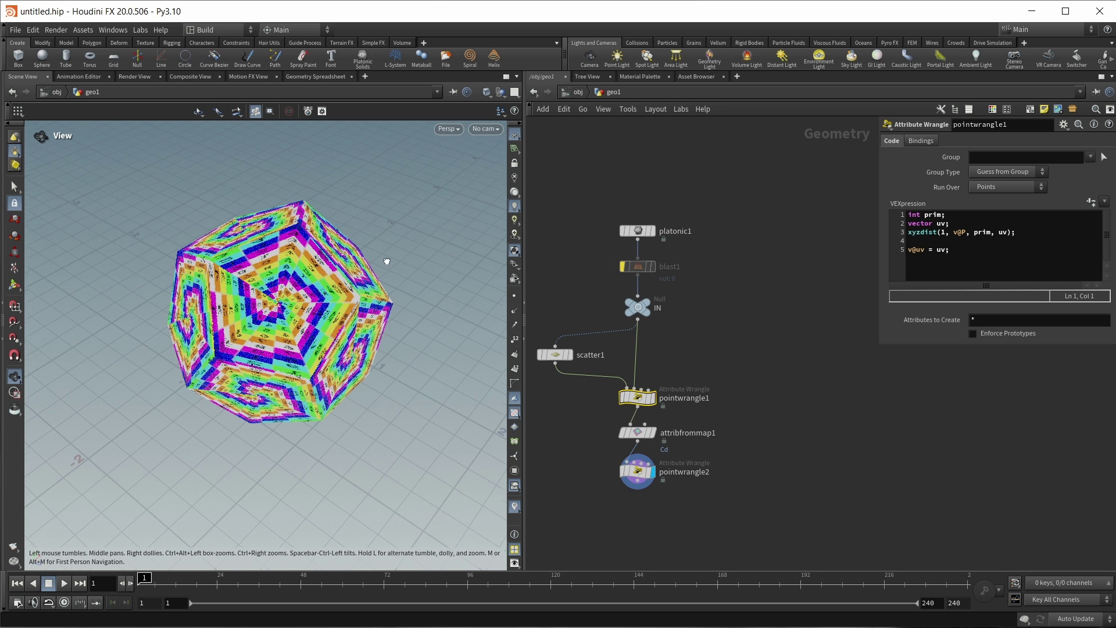
{"action": "left_click", "coordinate": [1031, 233]}
{"action": "key", "text": "Return"}
{"action": "key", "text": "Return"}
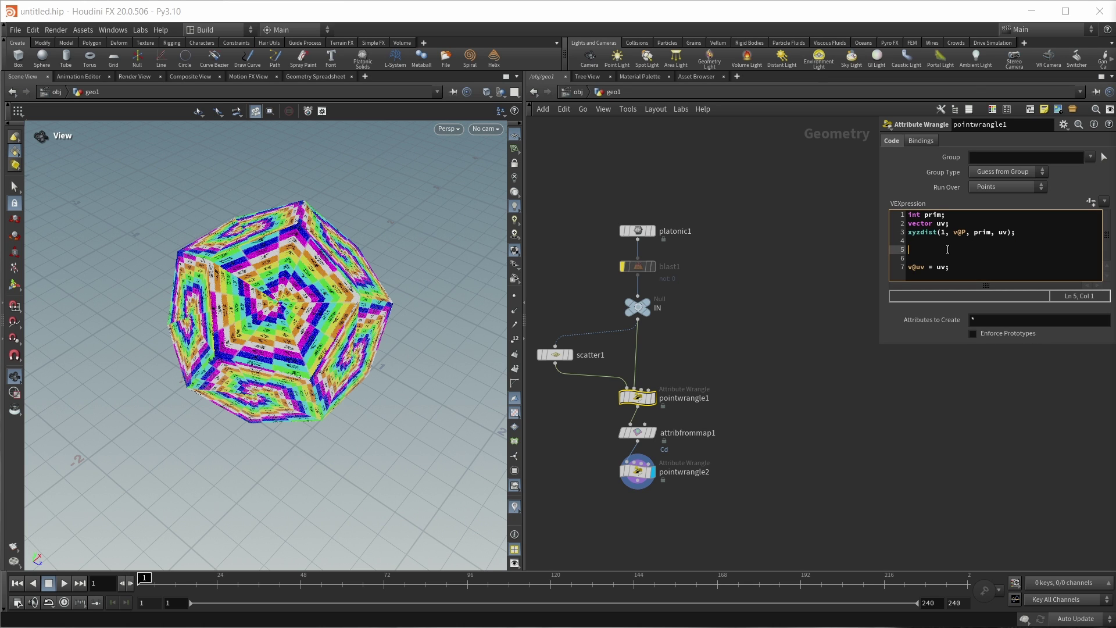
{"action": "type", "text": "osd"}
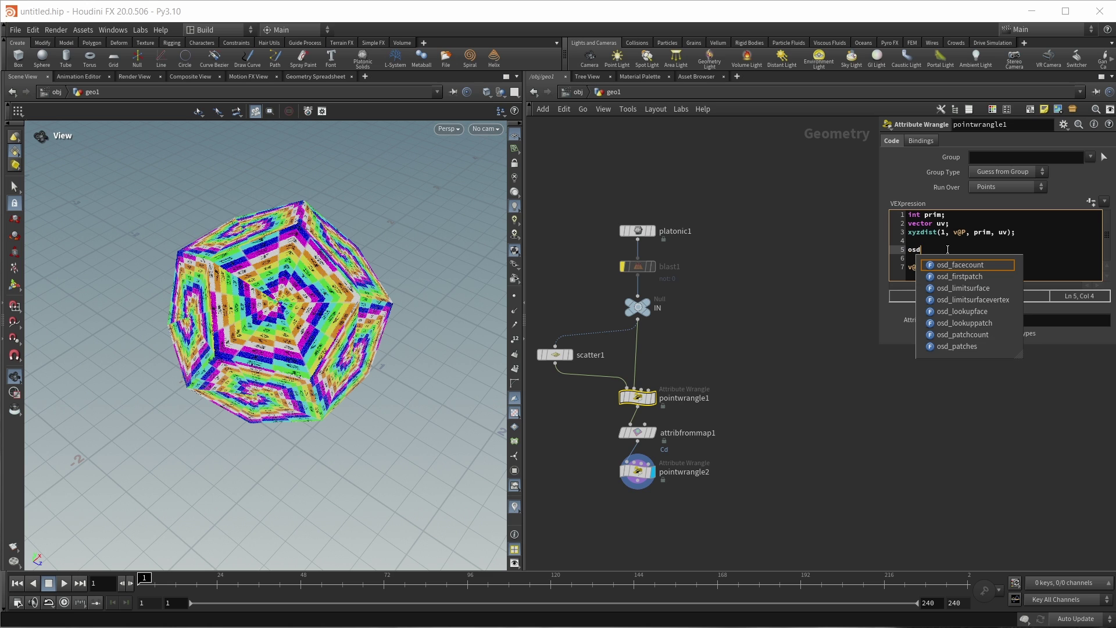
{"action": "type", "text": "_look"}
{"action": "key", "text": "Down"}
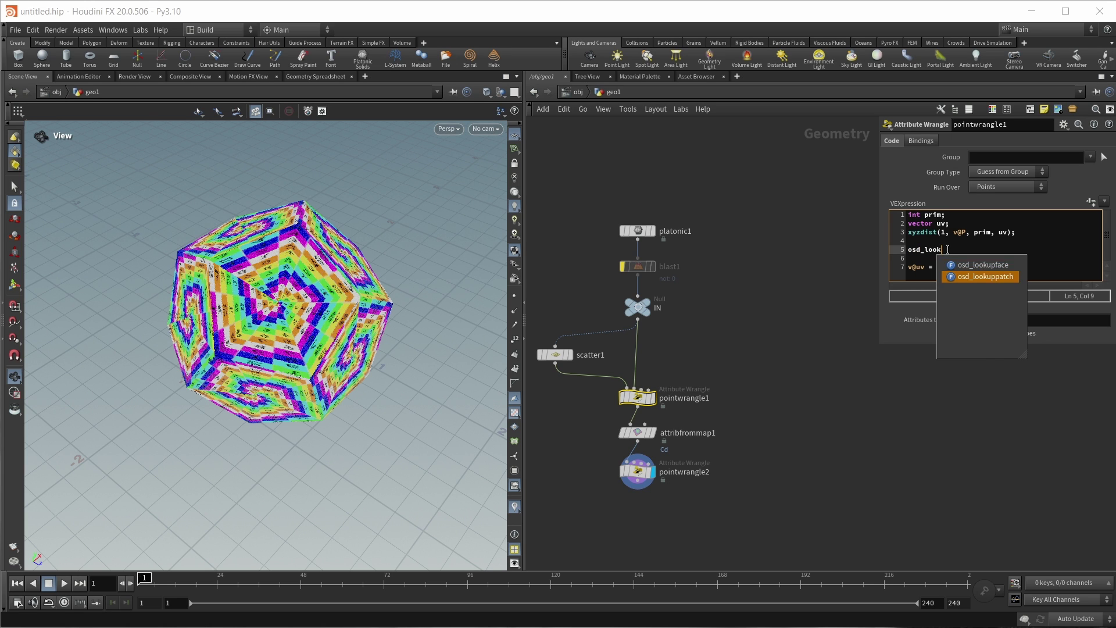
{"action": "key", "text": "Return"}
{"action": "type", "text": "(1"}
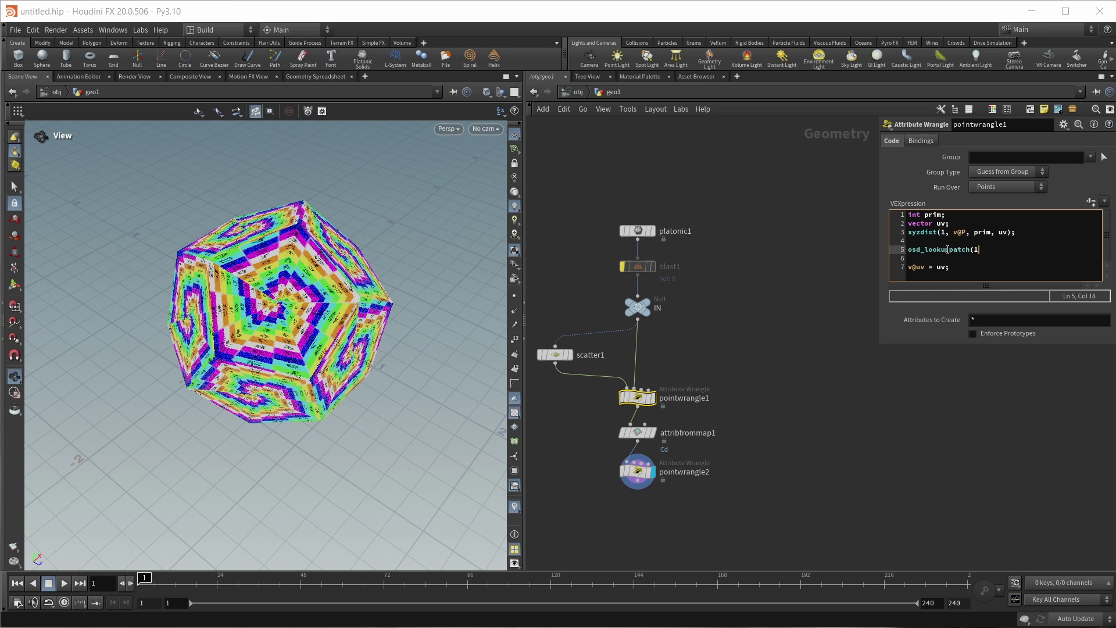
{"action": "type", "text": ", prim,"}
{"action": "type", "text": "uv.x, uv.y,"}
{"action": "left_click_drag", "start_coordinate": [878, 247], "coordinate": [792, 249]}
{"action": "left_click", "coordinate": [980, 251]}
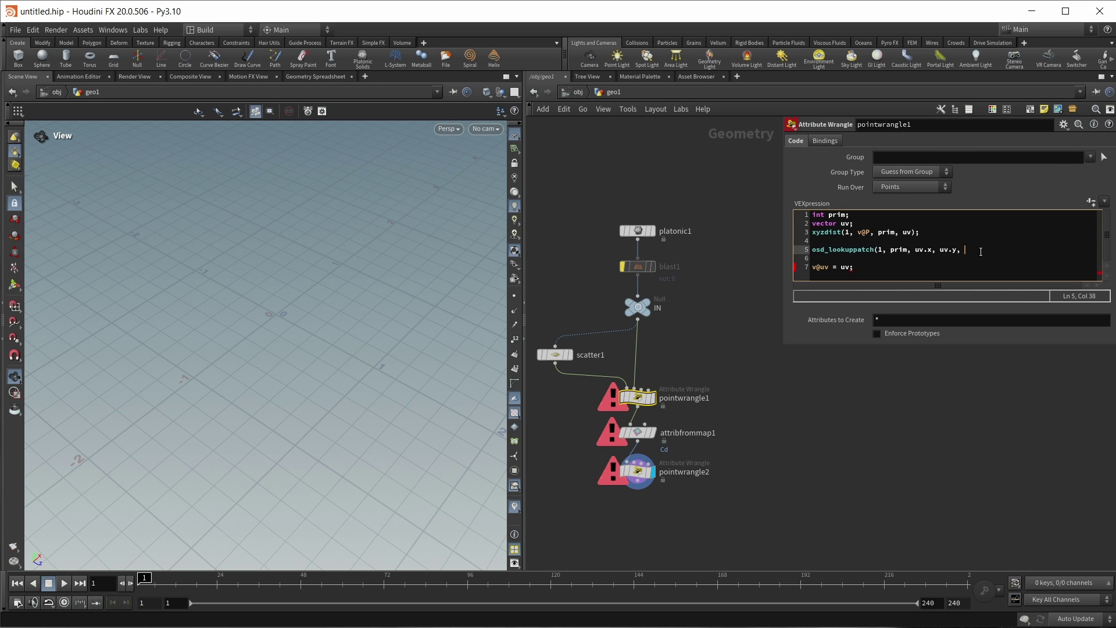
{"action": "type", "text": "patch"}
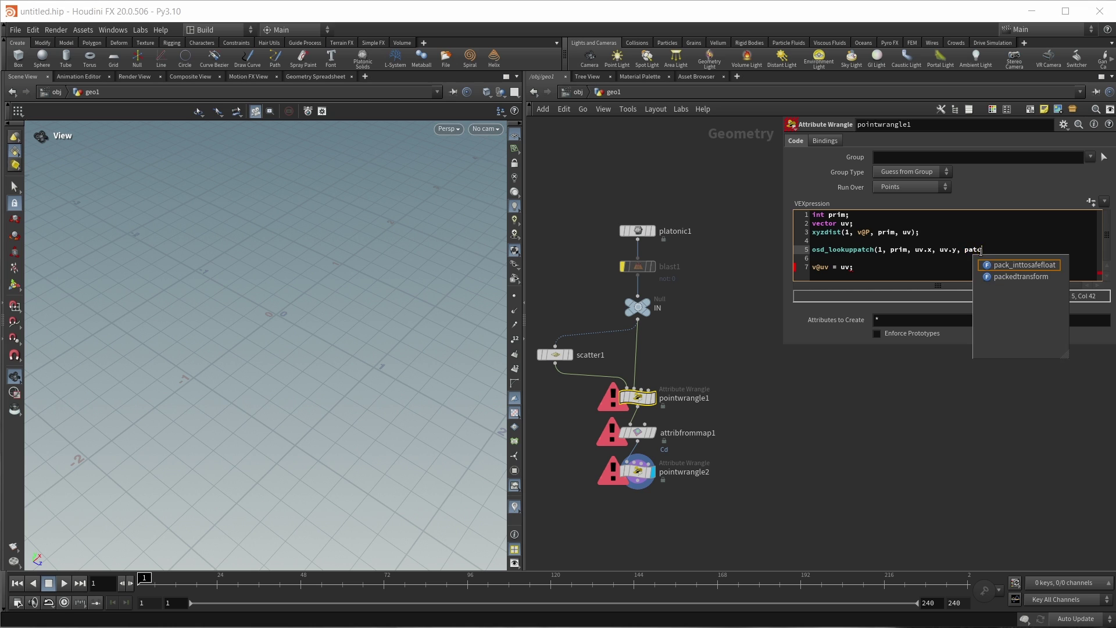
{"action": "type", "text": ", patch_"}
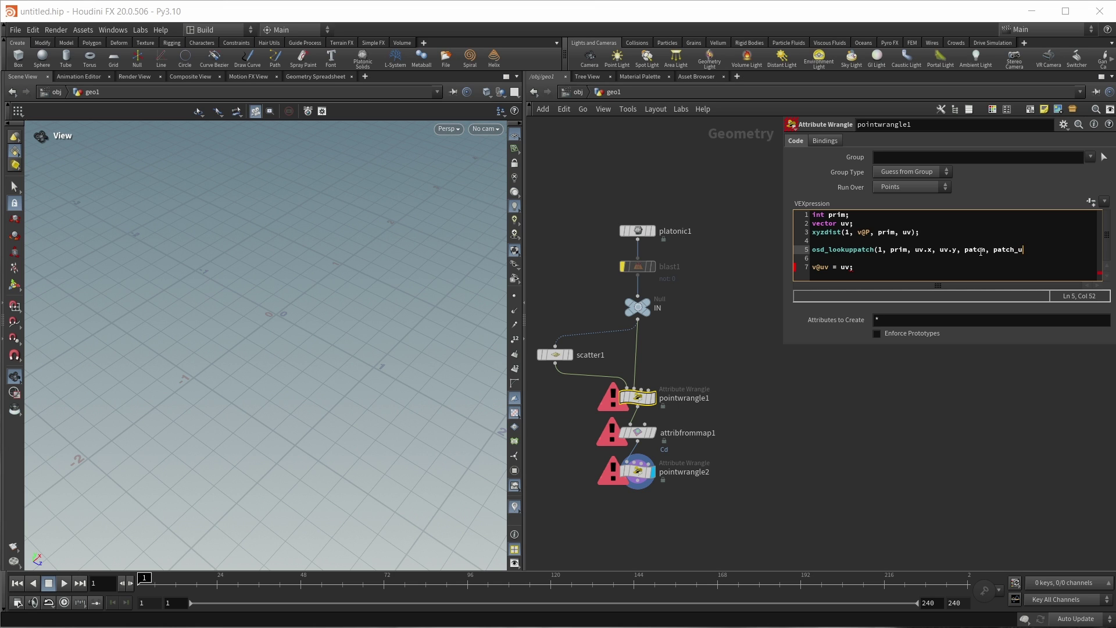
{"action": "type", "text": "u, pat"}
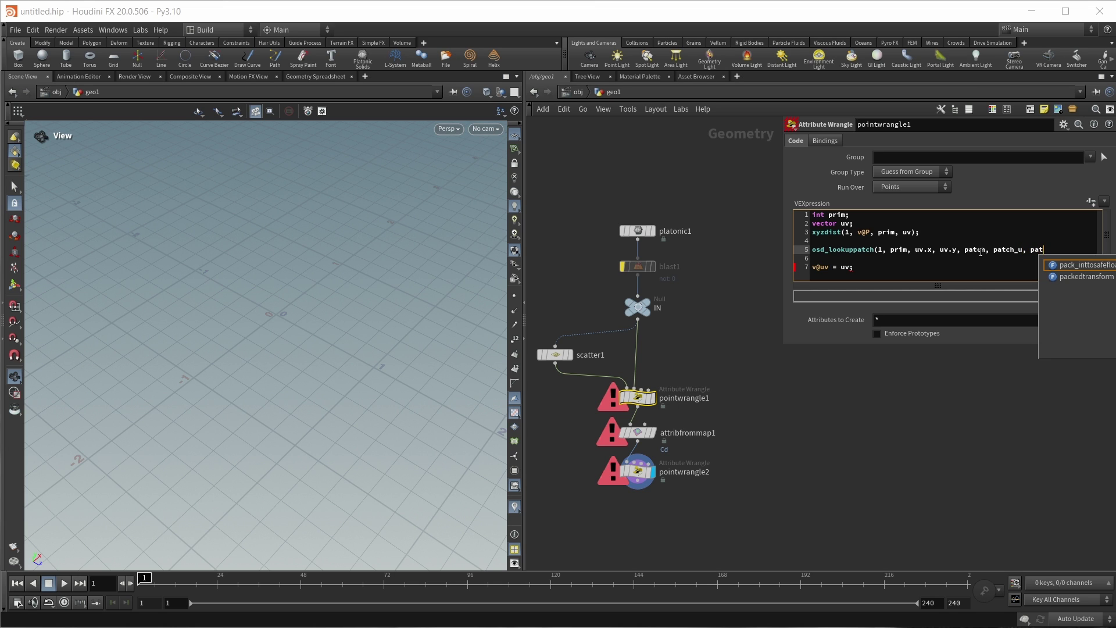
{"action": "type", "text": "ch_"}
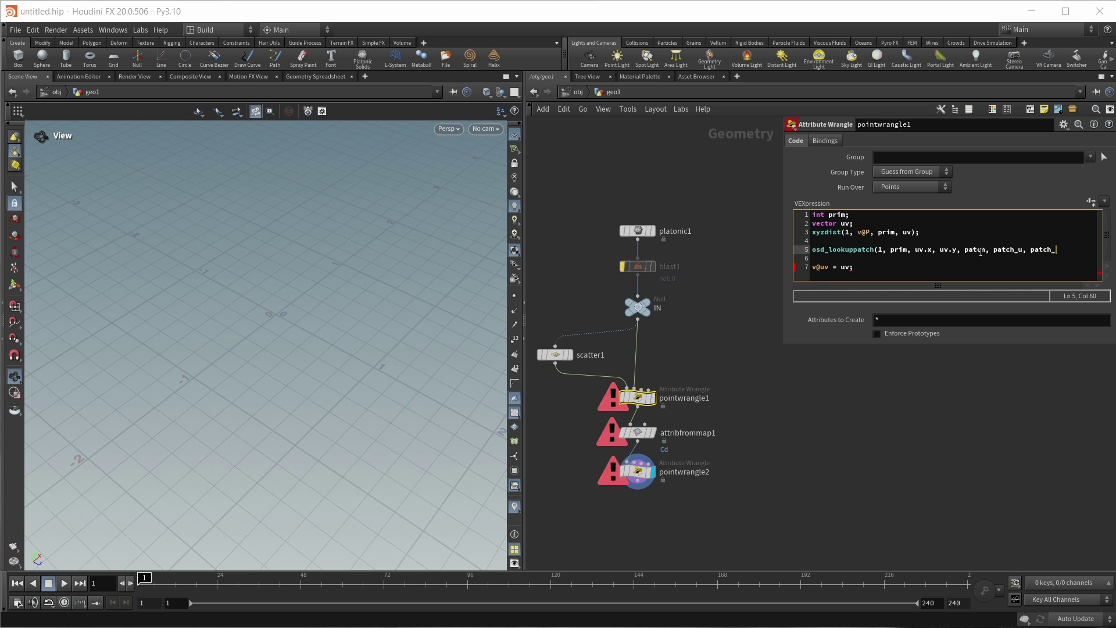
{"action": "type", "text": "v);"}
Declare int patch and float patch_u, patch_v, and set v@uv = set(patch_u, patch_v, 0).
{"action": "key", "text": "Up"}
{"action": "key", "text": "Return"}
{"action": "key", "text": "Return"}
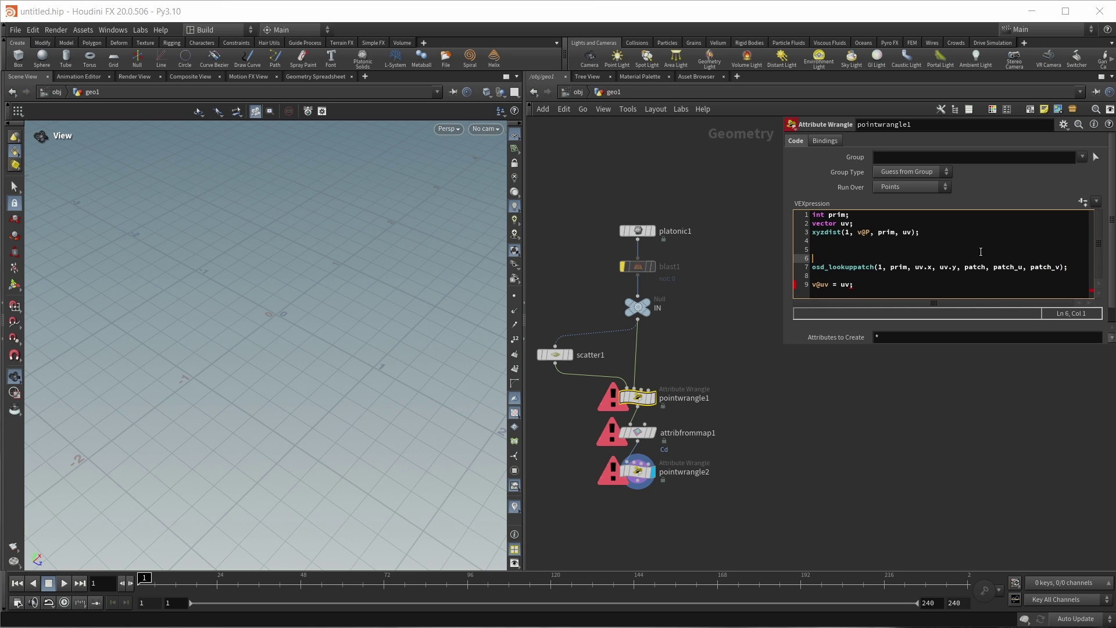
{"action": "key", "text": "Up"}
{"action": "type", "text": "int patch;"}
{"action": "key", "text": "Return"}
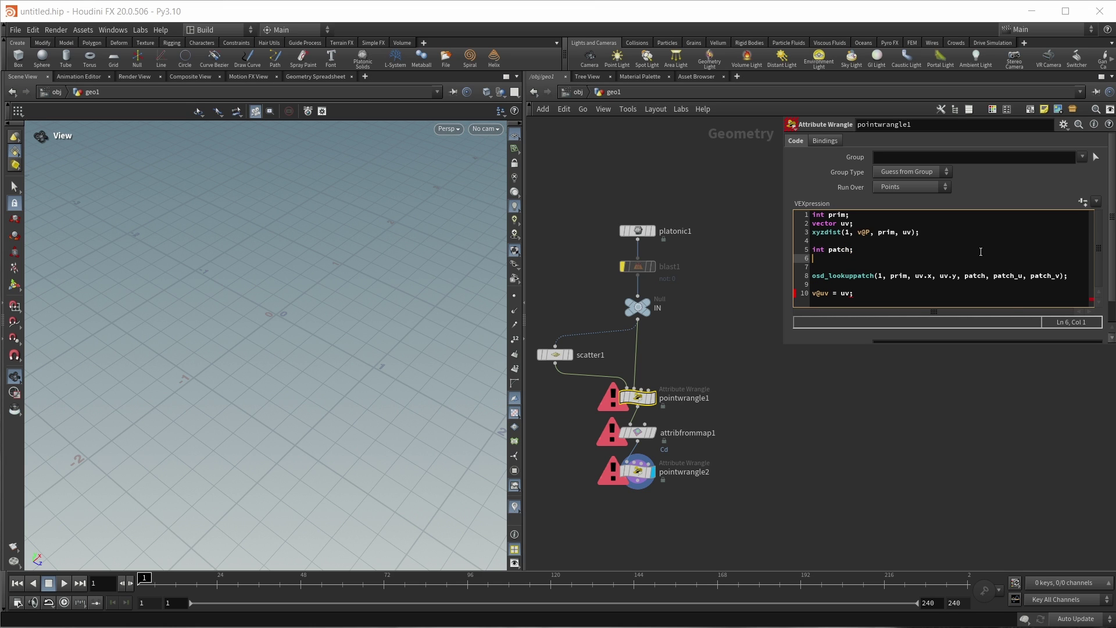
{"action": "type", "text": "float"}
{"action": "type", "text": "patch_v);"}
{"action": "key", "text": "Delete"}
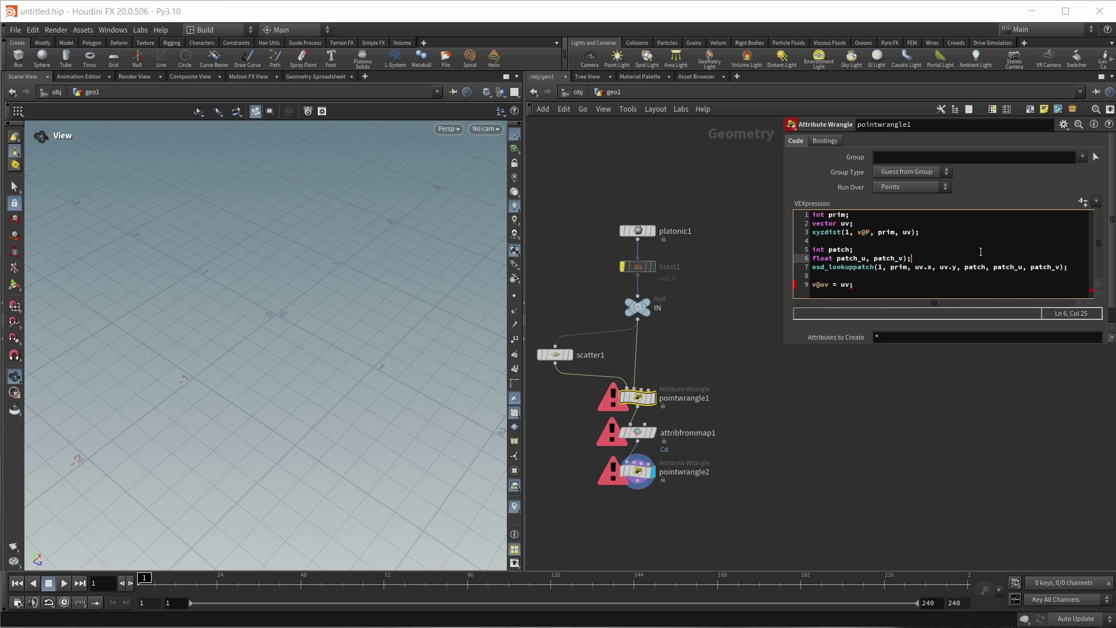
{"action": "left_click", "coordinate": [896, 293]}
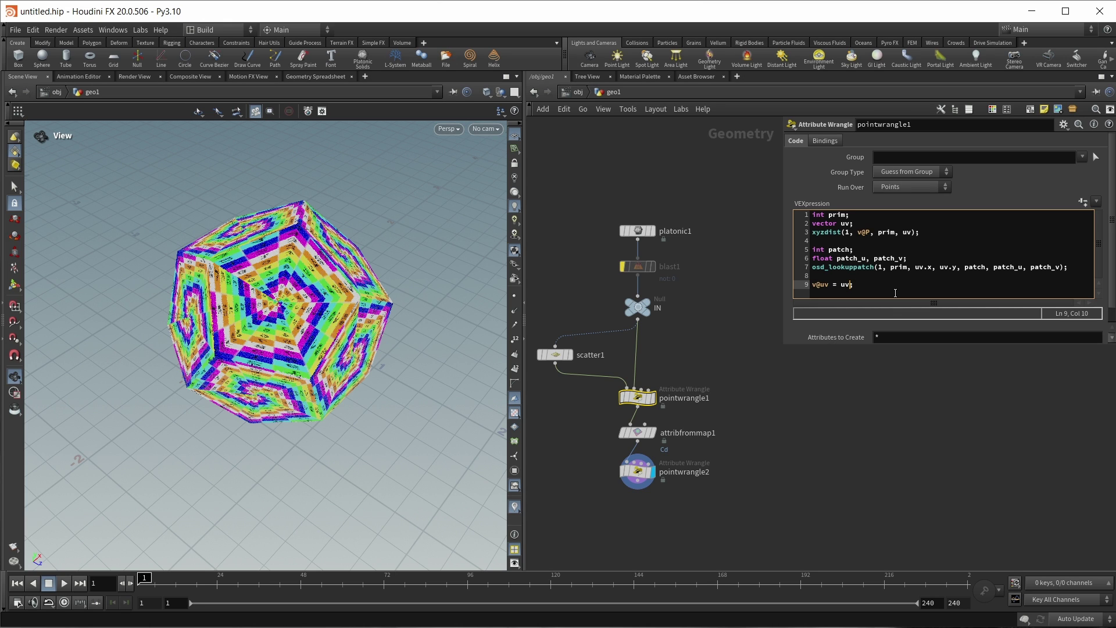
{"action": "key", "text": "BackSpace"}
{"action": "key", "text": "BackSpace"}
{"action": "type", "text": "set(patch_u, patch_v, 0"}
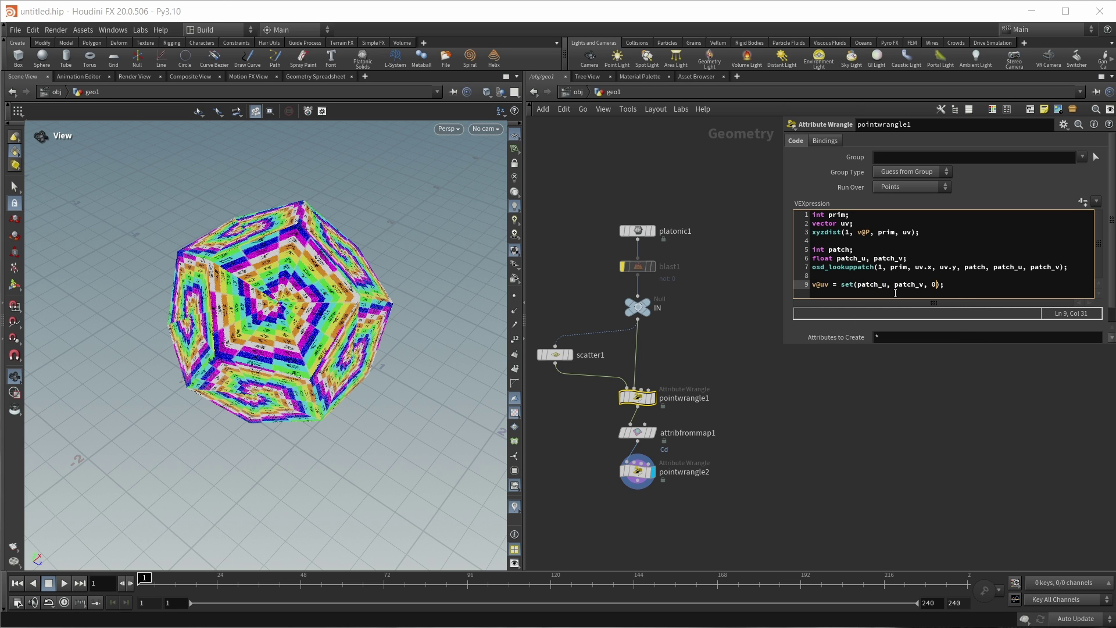
{"action": "left_click", "coordinate": [900, 406]}
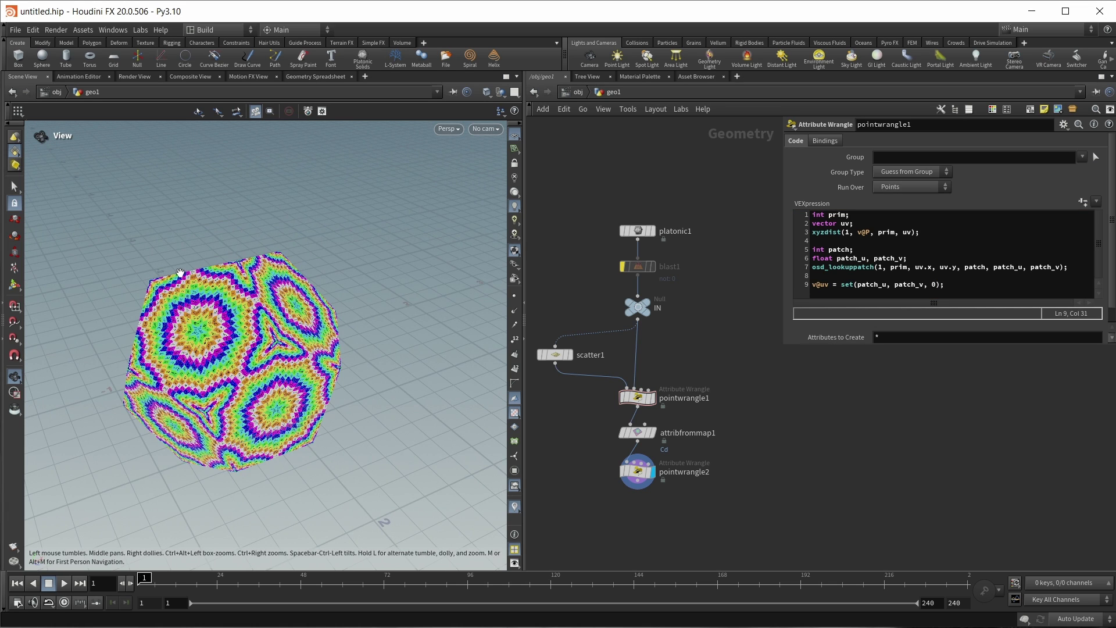
Inspect the dodecahedron pattern, then switch platonic1's Solid Type to Tetrahedron.
{"action": "left_click_drag", "start_coordinate": [203, 326], "coordinate": [235, 293]}
{"action": "mouse_move", "coordinate": [288, 324]}
{"action": "left_mouse_down"}
{"action": "mouse_move", "coordinate": [308, 340]}
{"action": "mouse_move", "coordinate": [291, 342]}
{"action": "left_mouse_up"}
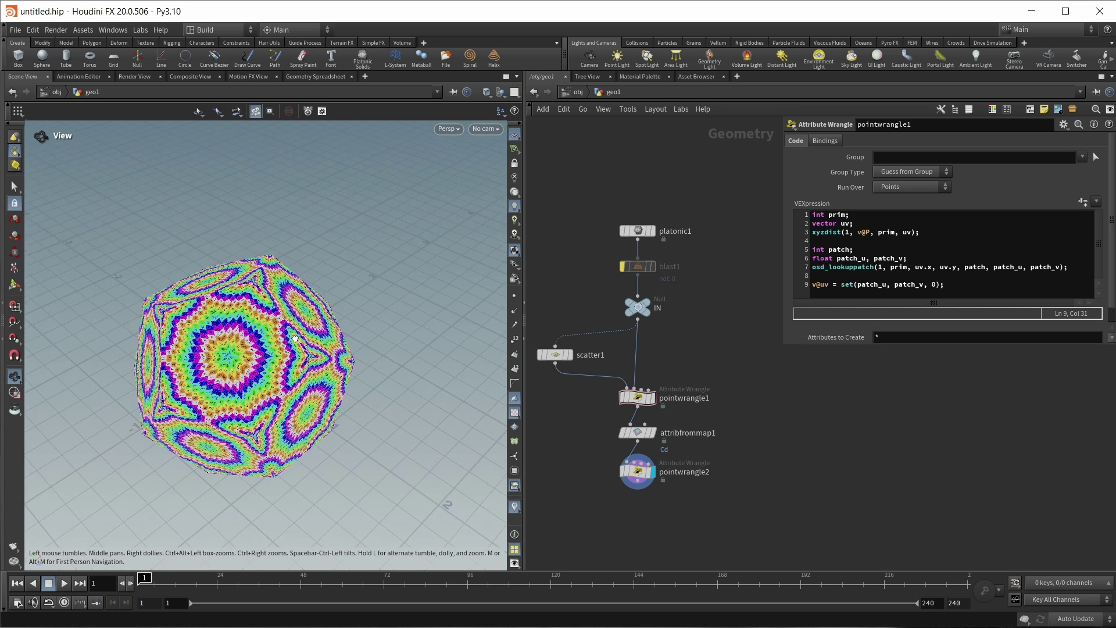
{"action": "left_click", "coordinate": [641, 229]}
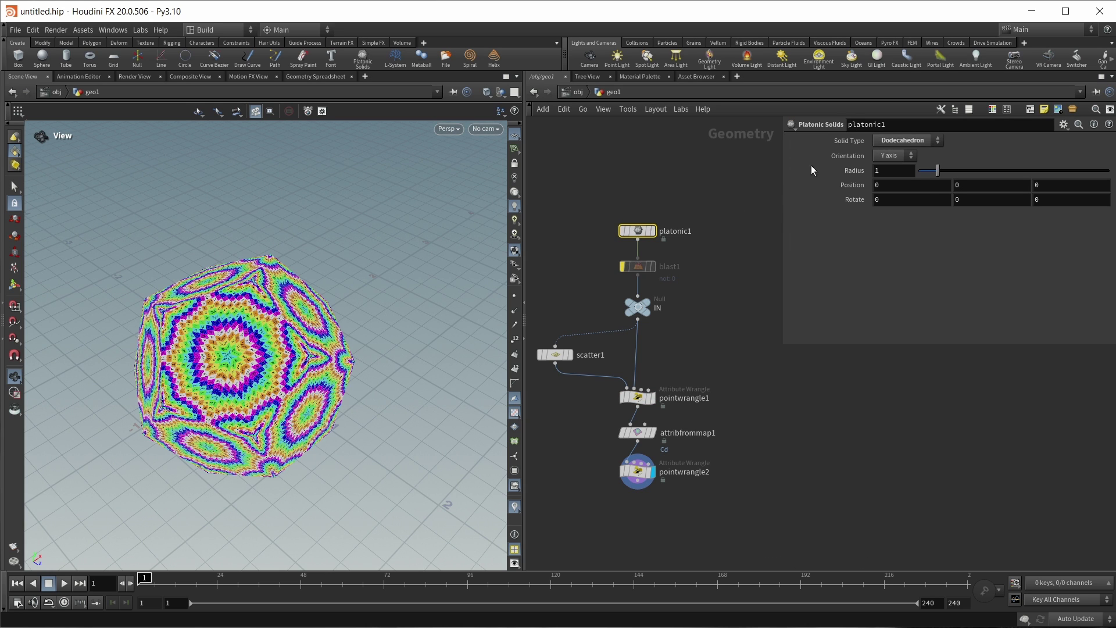
{"action": "left_click", "coordinate": [915, 141]}
{"action": "left_click", "coordinate": [898, 152]}
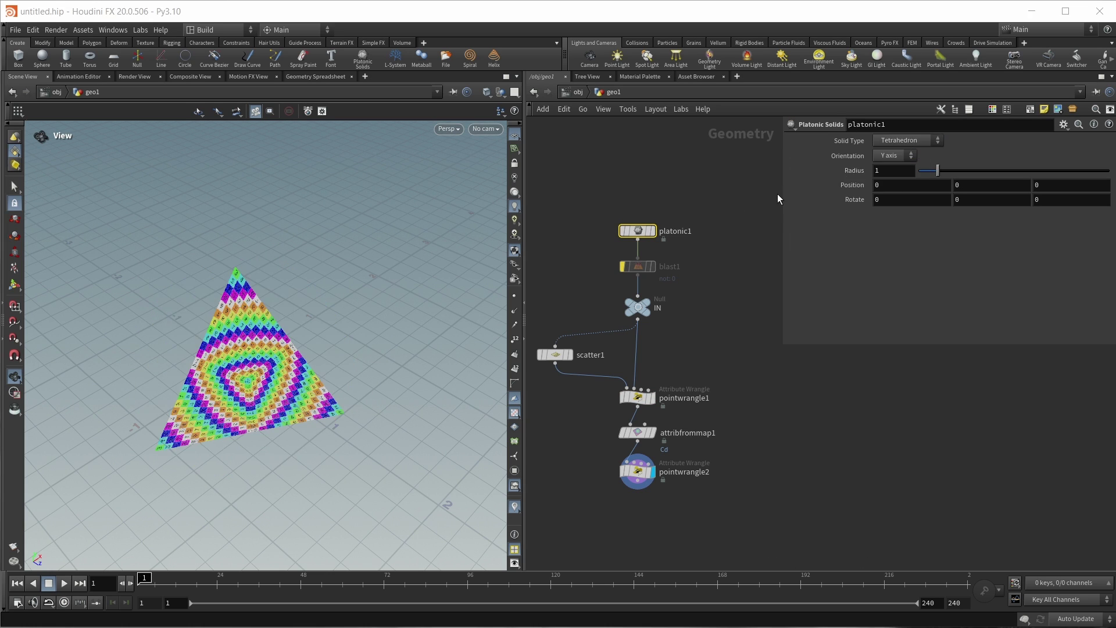
Test pointwrangle2's Blend toward the UV layout, re-enable blast1, and reset Blend to 0.
{"action": "left_click_drag", "start_coordinate": [164, 370], "coordinate": [460, 435]}
{"action": "left_click", "coordinate": [627, 465]}
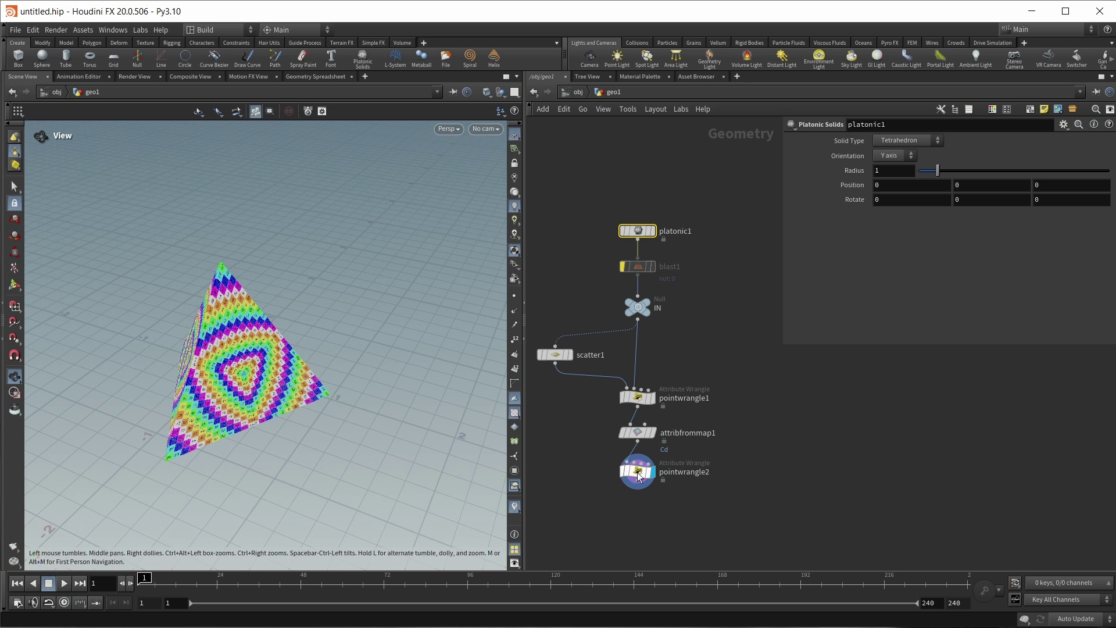
{"action": "left_click_drag", "start_coordinate": [918, 202], "coordinate": [903, 232]}
{"action": "mouse_move", "coordinate": [648, 271]}
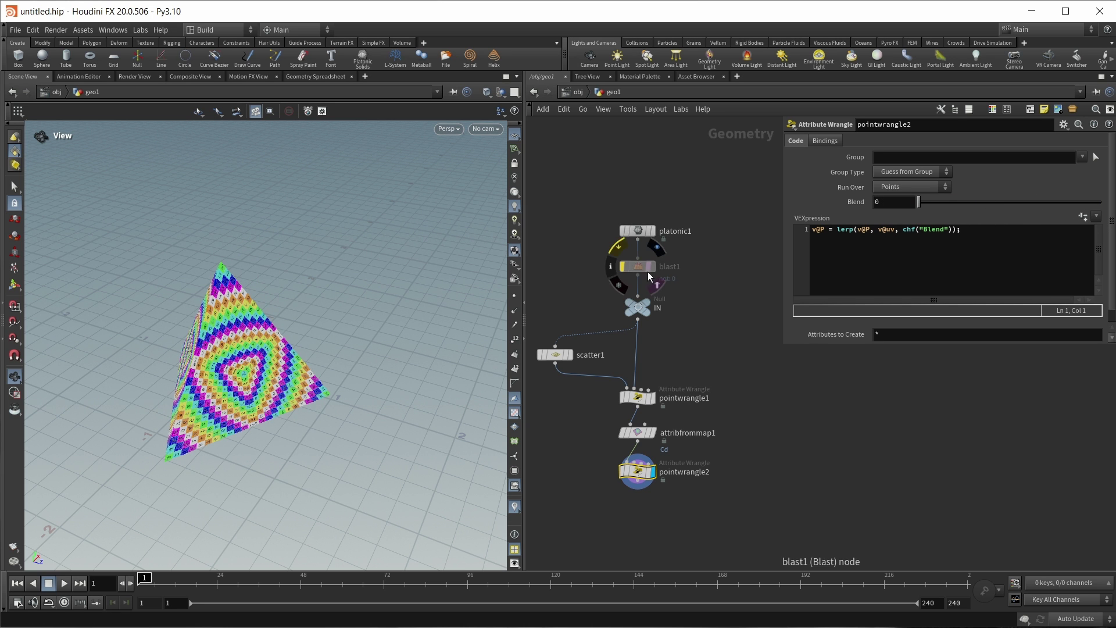
{"action": "left_click", "coordinate": [616, 251]}
{"action": "left_click_drag", "start_coordinate": [279, 337], "coordinate": [148, 348]}
{"action": "left_click_drag", "start_coordinate": [930, 204], "coordinate": [865, 243]}
{"action": "left_click_drag", "start_coordinate": [254, 453], "coordinate": [253, 212]}
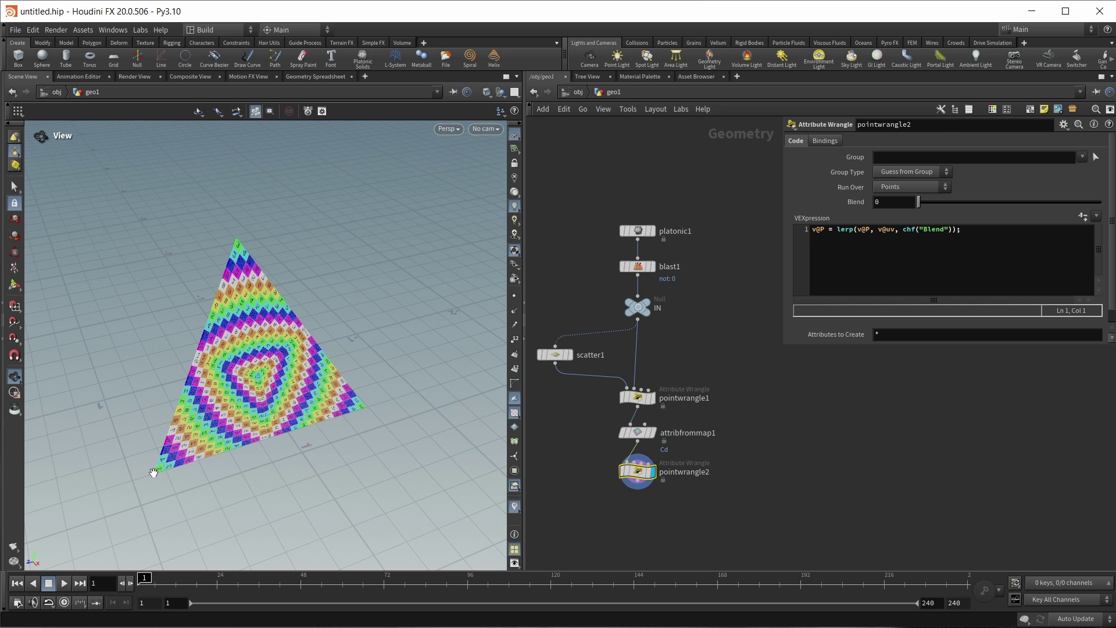
Try Dodecahedron, then set platonic1's Solid Type to Cube, showing one square face.
{"action": "left_click", "coordinate": [638, 231]}
{"action": "left_click", "coordinate": [937, 140]}
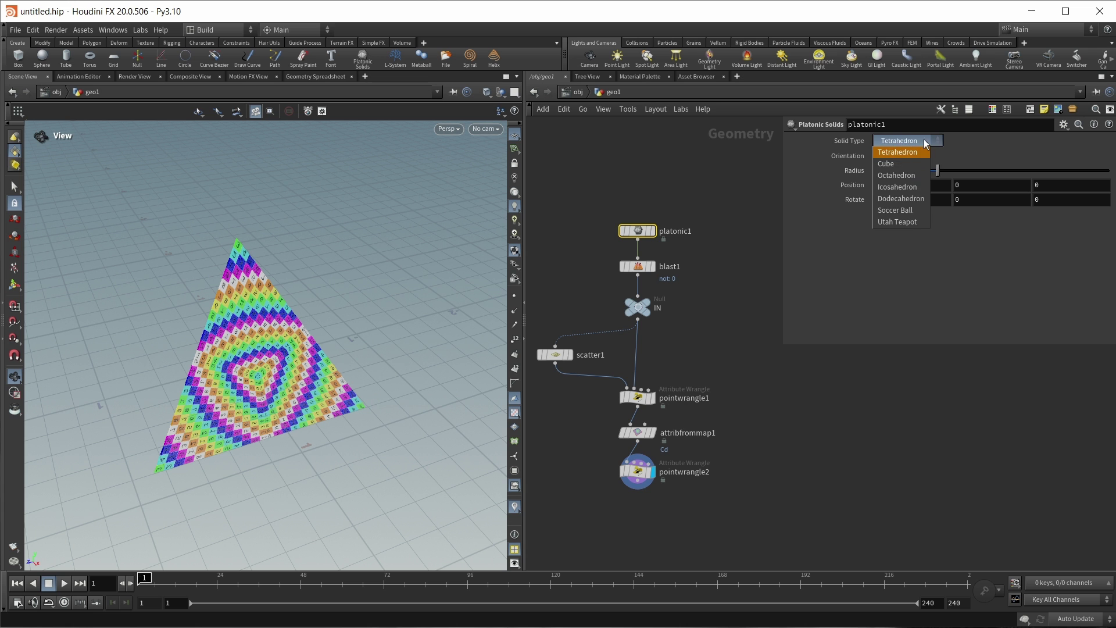
{"action": "left_click", "coordinate": [888, 200]}
{"action": "left_click_drag", "start_coordinate": [175, 459], "coordinate": [313, 368]}
{"action": "scroll", "coordinate": [313, 368], "scroll_direction": "up", "scroll_amount": 5}
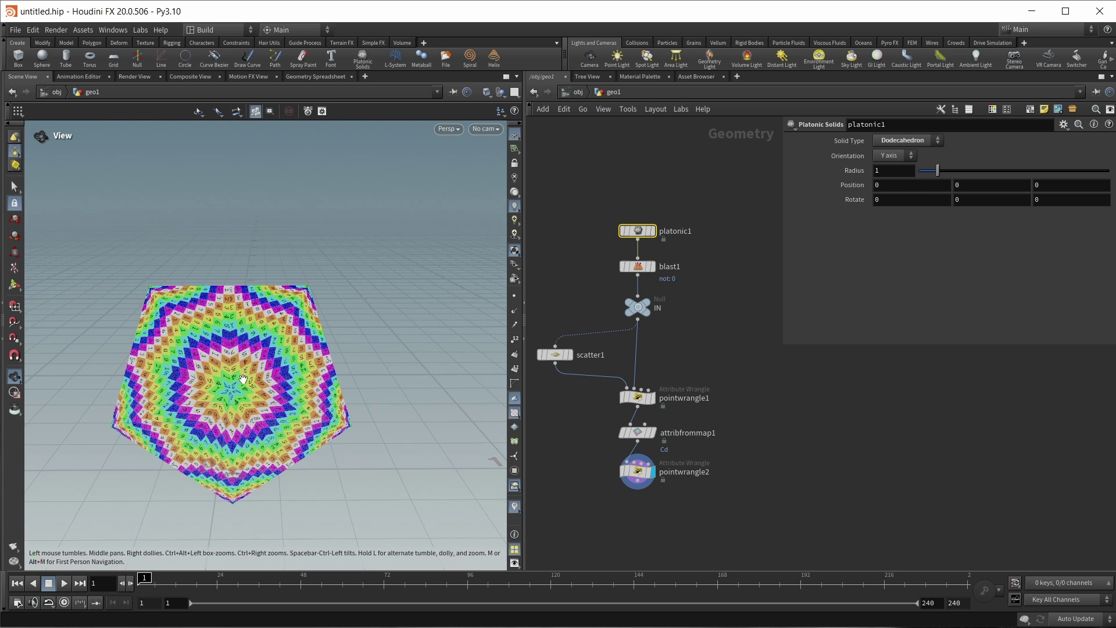
{"action": "left_click", "coordinate": [937, 140]}
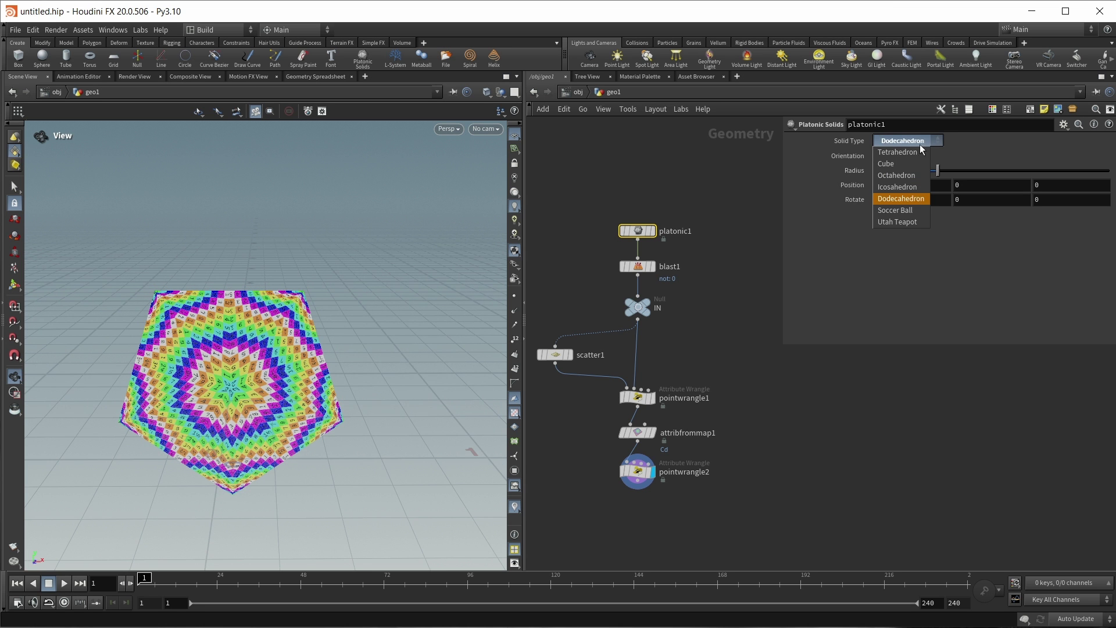
{"action": "left_click", "coordinate": [889, 159]}
{"action": "left_click_drag", "start_coordinate": [277, 401], "coordinate": [230, 298]}
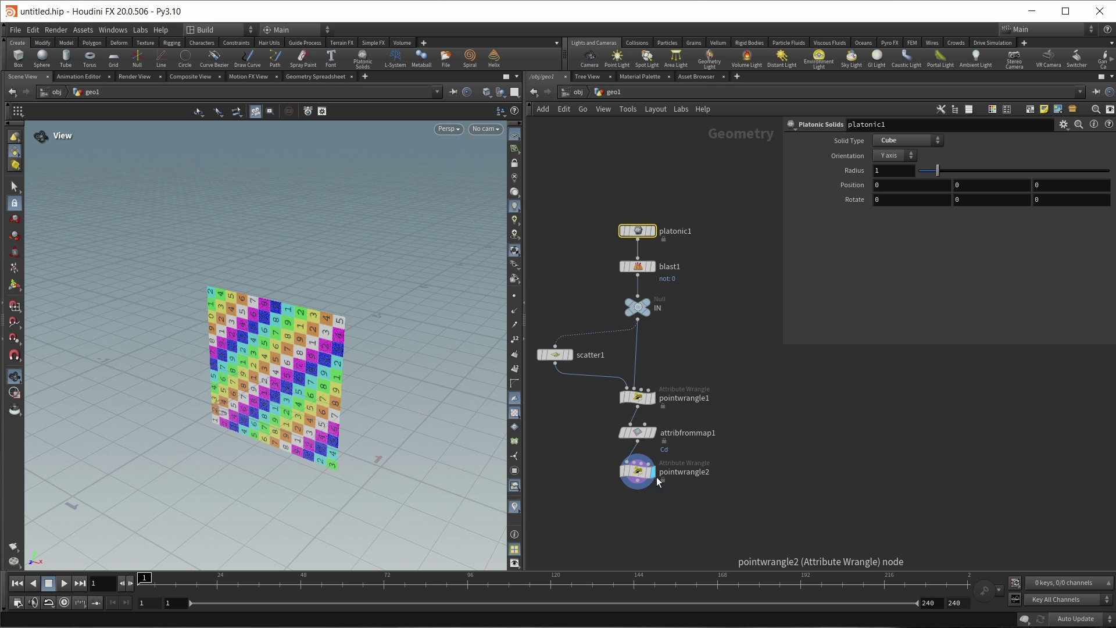
Add vector pos; osd_limitsurface(1, 'P', patch, patch_u, patch_v, pos); v@P = pos to pointwrangle1.
{"action": "left_click", "coordinate": [637, 397]}
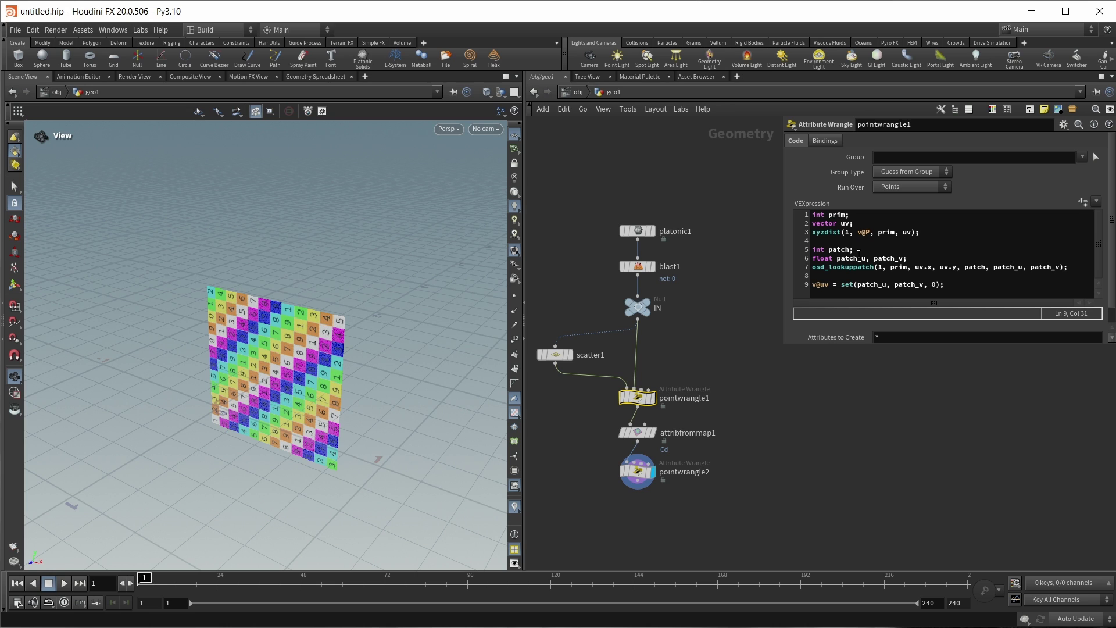
{"action": "left_click", "coordinate": [1070, 267]}
{"action": "key", "text": "Return"}
{"action": "key", "text": "Return"}
{"action": "type", "text": "vector pos"}
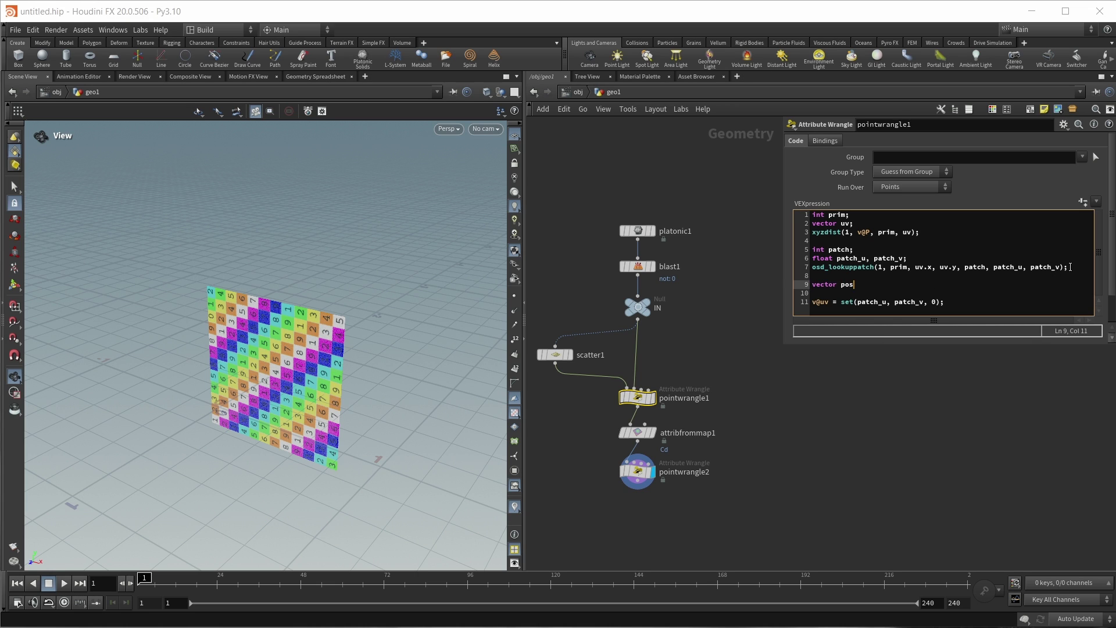
{"action": "type", "text": ";"}
{"action": "key", "text": "Return"}
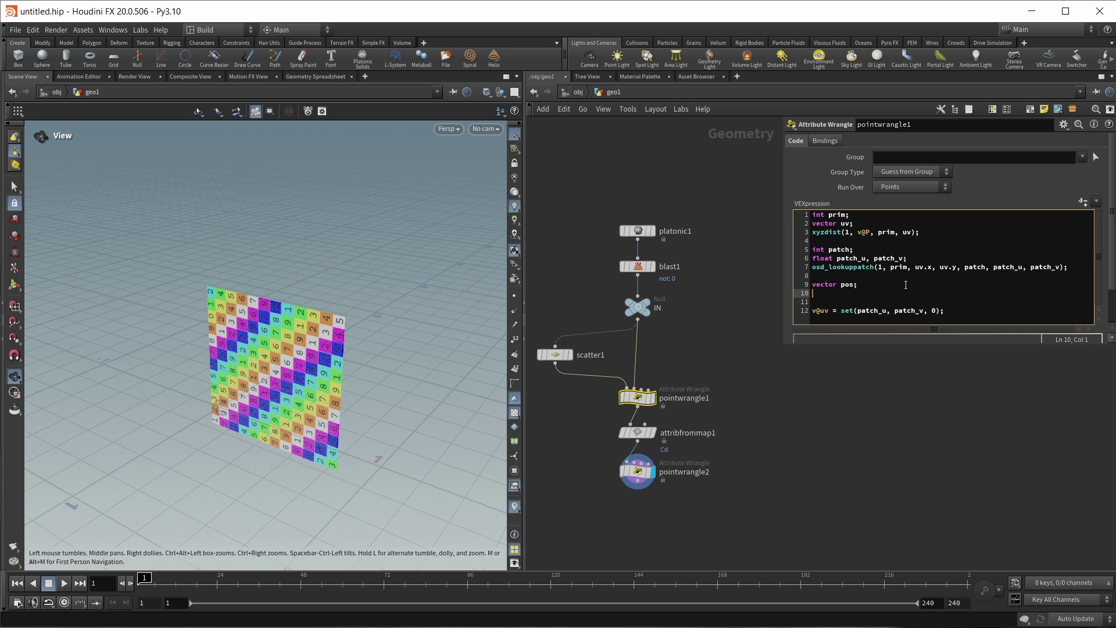
{"action": "type", "text": "osd_li"}
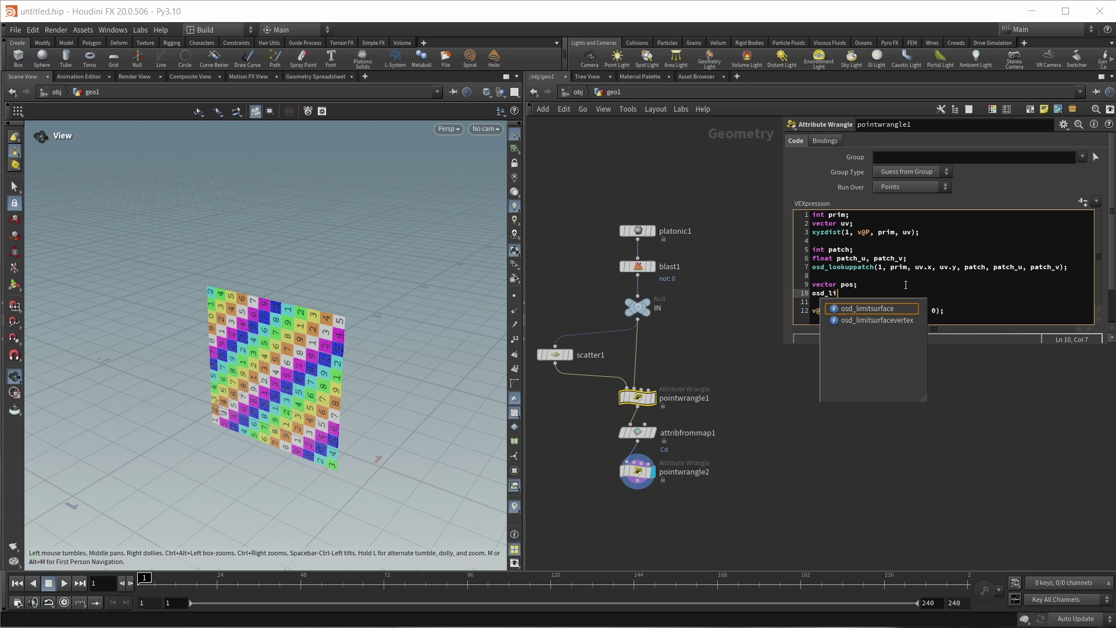
{"action": "type", "text": "mitsurface(1, 'P'"}
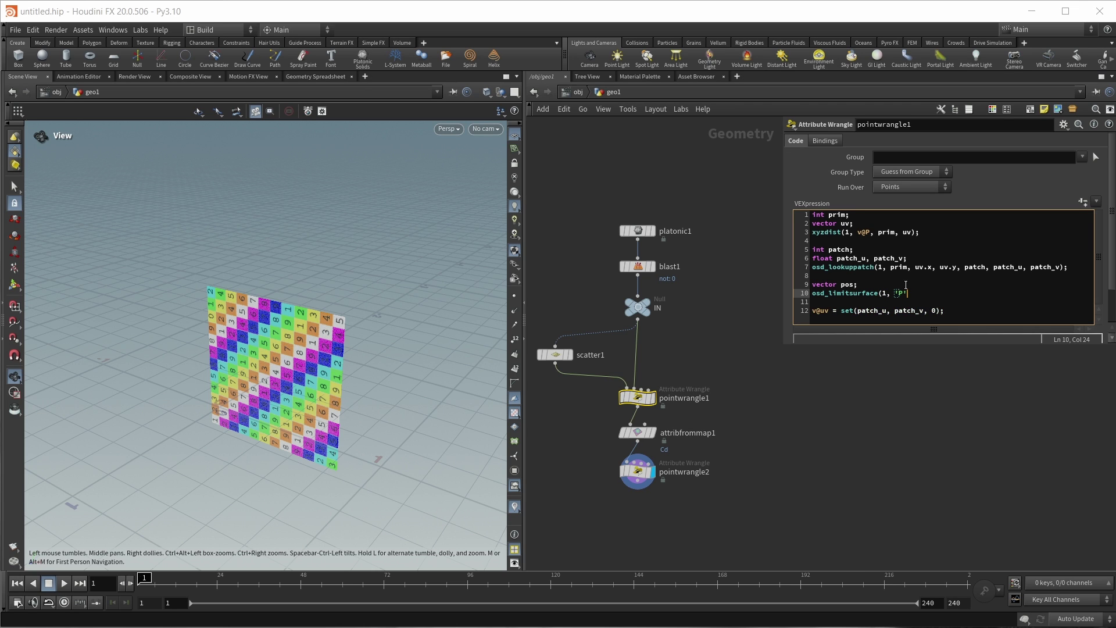
{"action": "type", "text": ", patch, patch_u, patch_v, pos);"}
{"action": "key", "text": "Return"}
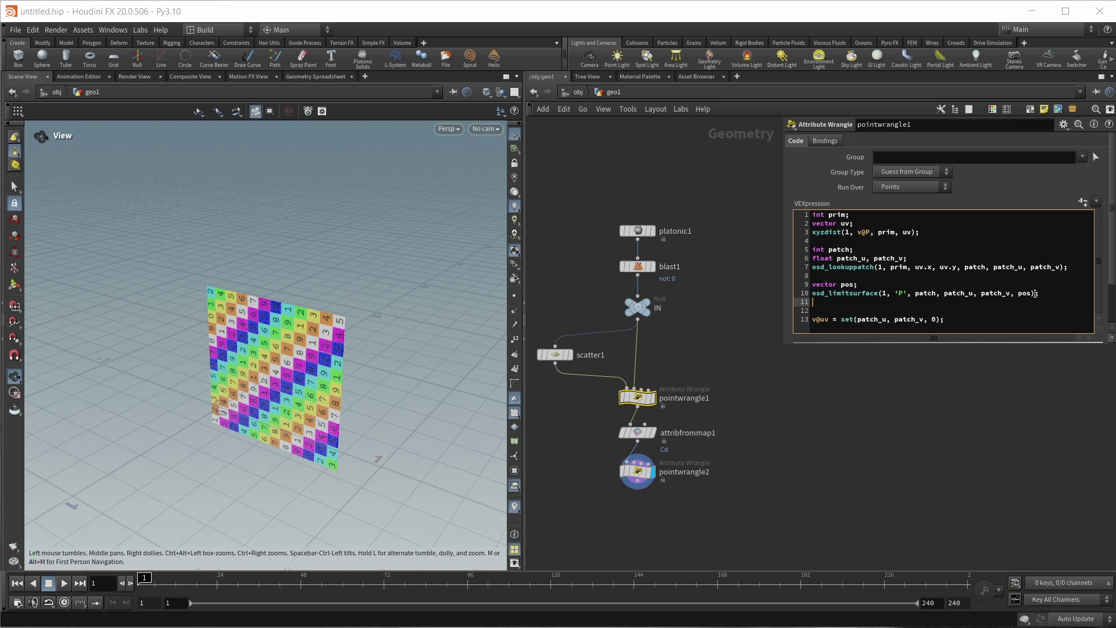
{"action": "type", "text": "v@P = pos;"}
Bypass blast1 and orbit around the resulting smooth textured sphere.
{"action": "left_click_drag", "start_coordinate": [357, 422], "coordinate": [351, 429]}
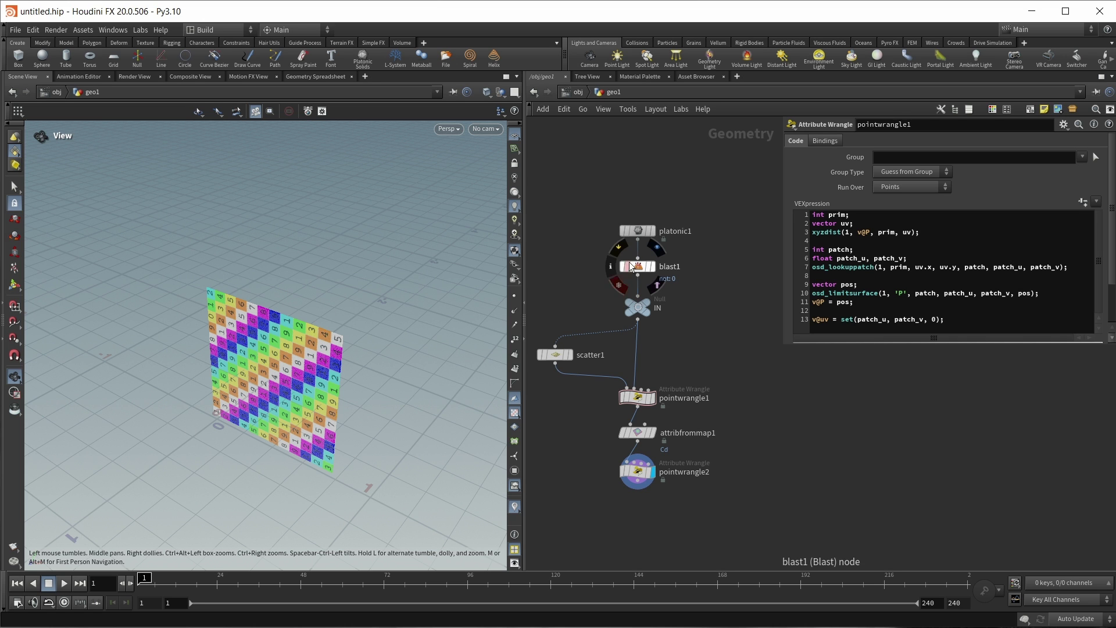
{"action": "left_click", "coordinate": [620, 266]}
{"action": "left_click_drag", "start_coordinate": [273, 431], "coordinate": [248, 405]}
{"action": "mouse_move", "coordinate": [204, 353]}
{"action": "left_mouse_down"}
{"action": "mouse_move", "coordinate": [250, 395]}
{"action": "mouse_move", "coordinate": [208, 348]}
{"action": "left_mouse_up"}
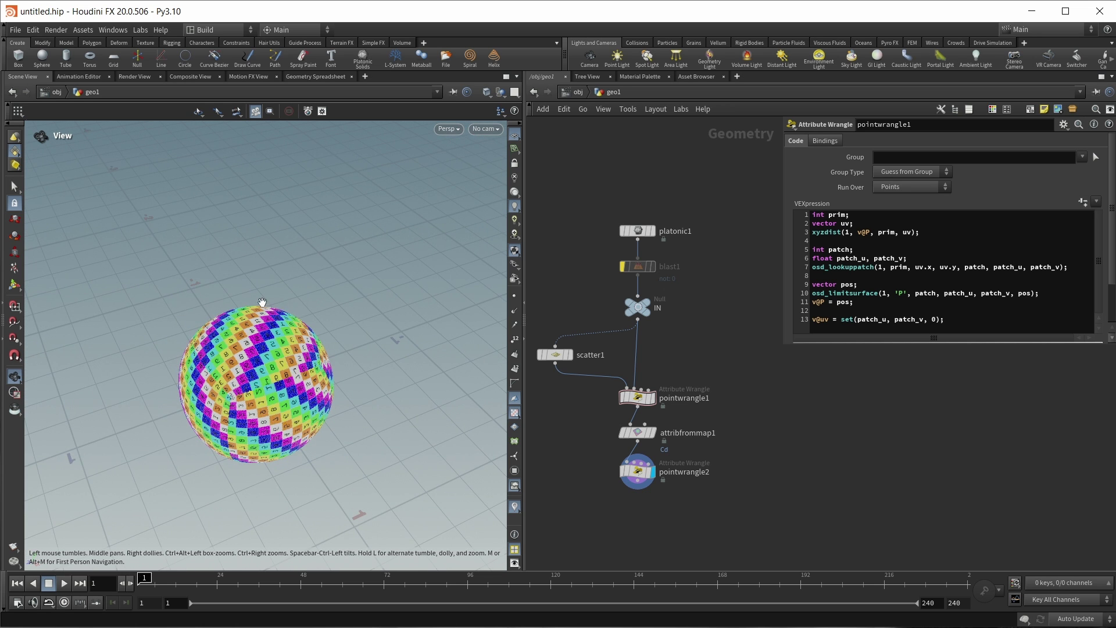
{"action": "left_click_drag", "start_coordinate": [267, 392], "coordinate": [188, 372]}
{"action": "middle_click_drag", "start_coordinate": [649, 376], "coordinate": [618, 347]}
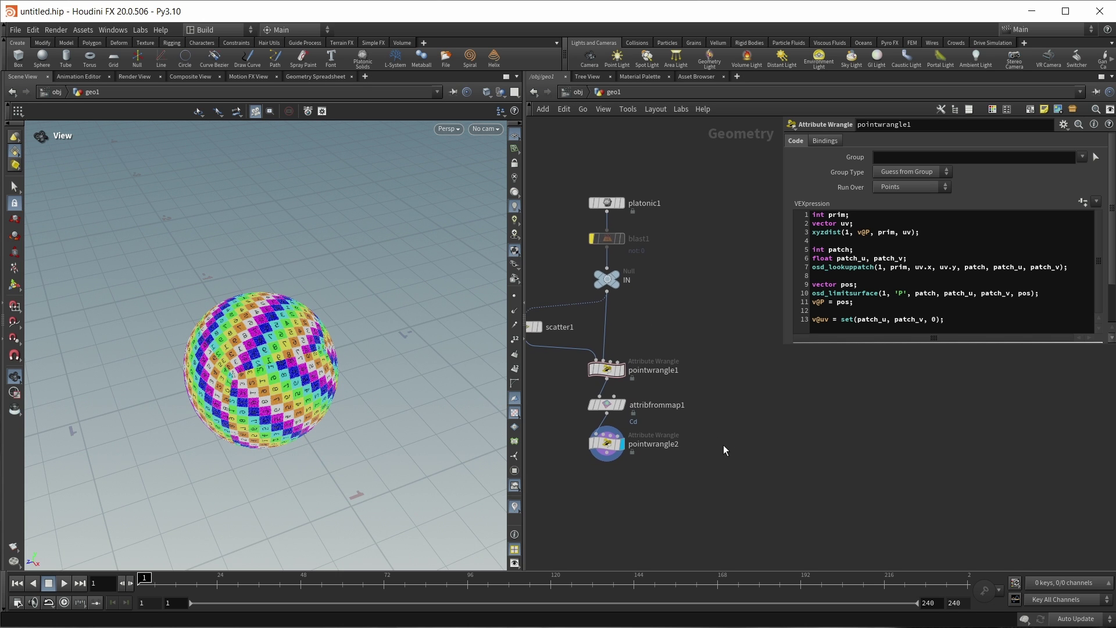
Create a Subdivide node wired from IN with Depth 4.
{"action": "key", "text": "Tab"}
{"action": "type", "text": "subdiv"}
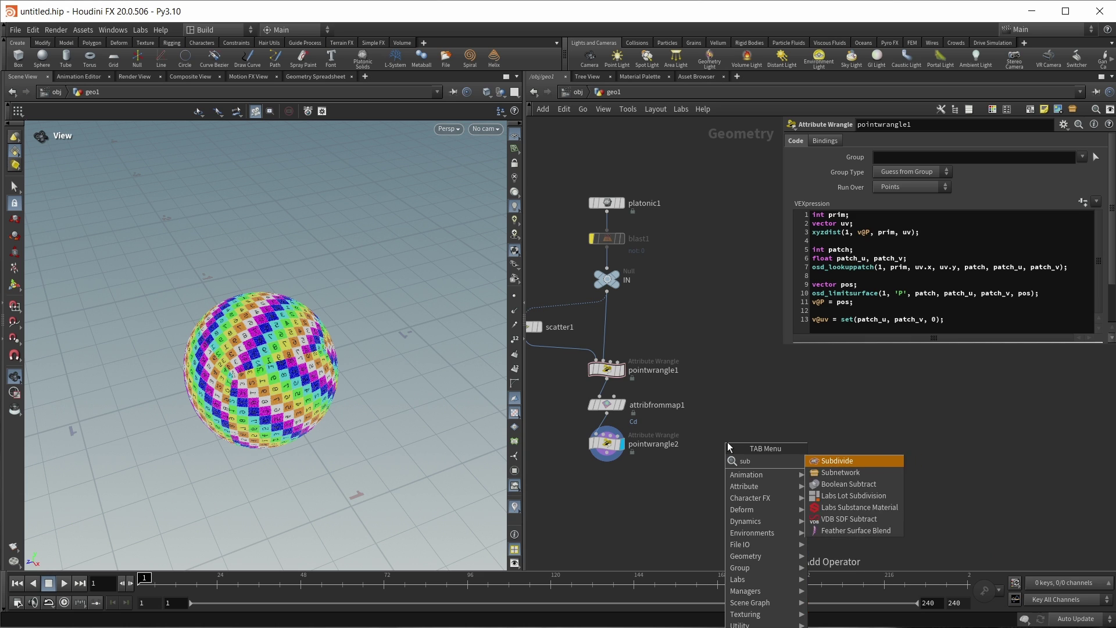
{"action": "key", "text": "Return"}
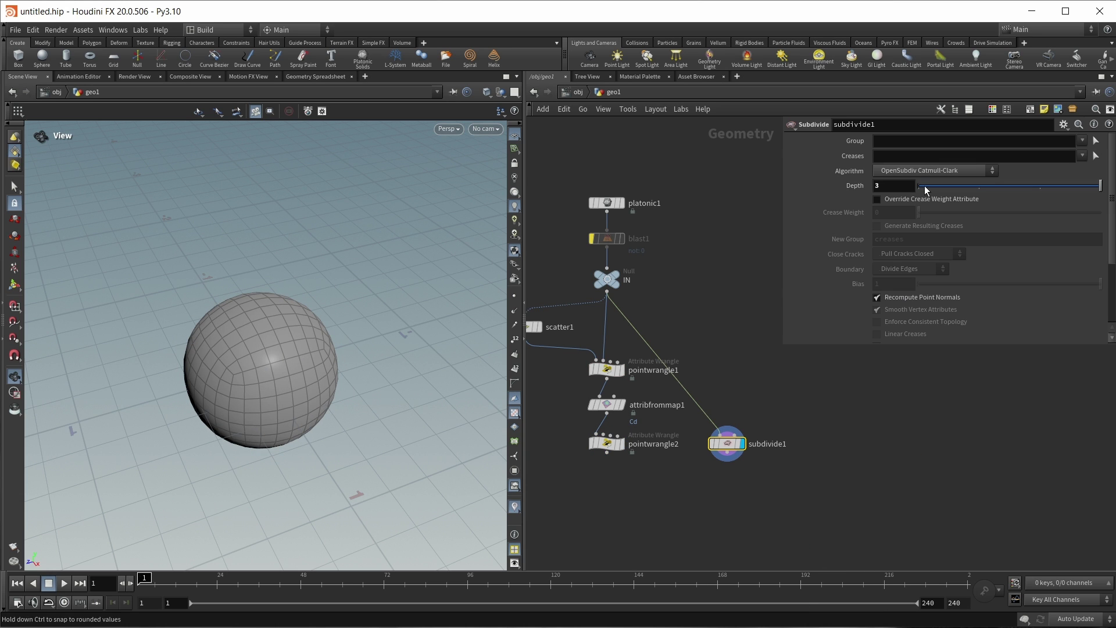
{"action": "left_click", "coordinate": [896, 186]}
{"action": "type", "text": "4"}
{"action": "key", "text": "Return"}
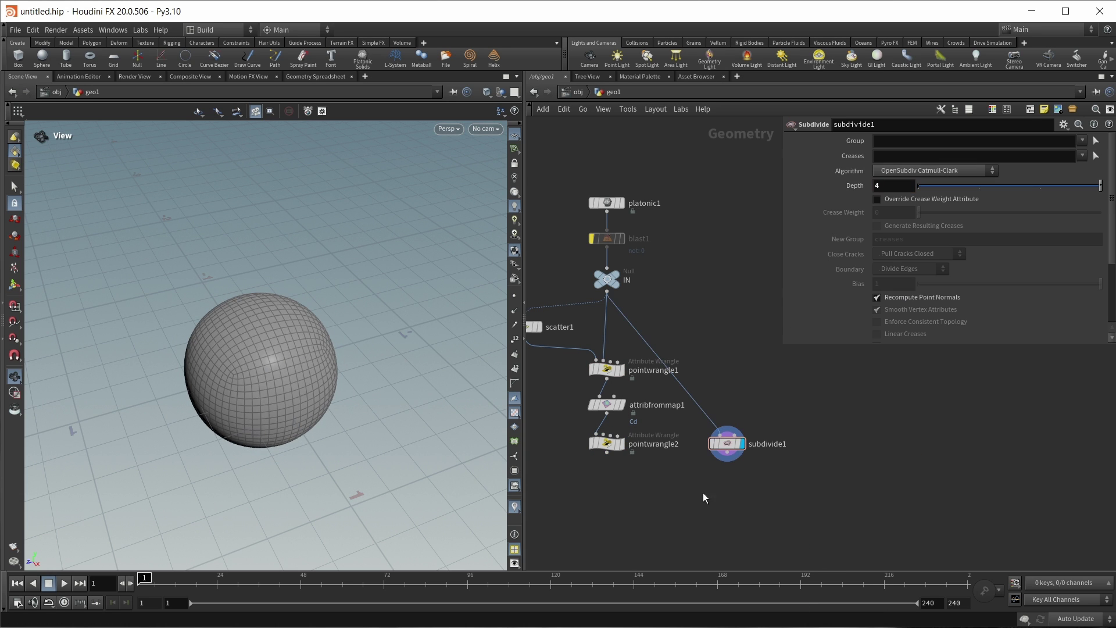
Compare subdivide1 and pointwrangle2 results, leaving the coloured patch sphere displayed.
{"action": "left_click", "coordinate": [620, 443]}
{"action": "left_click", "coordinate": [742, 443]}
{"action": "left_click", "coordinate": [620, 444]}
{"action": "left_click", "coordinate": [742, 443]}
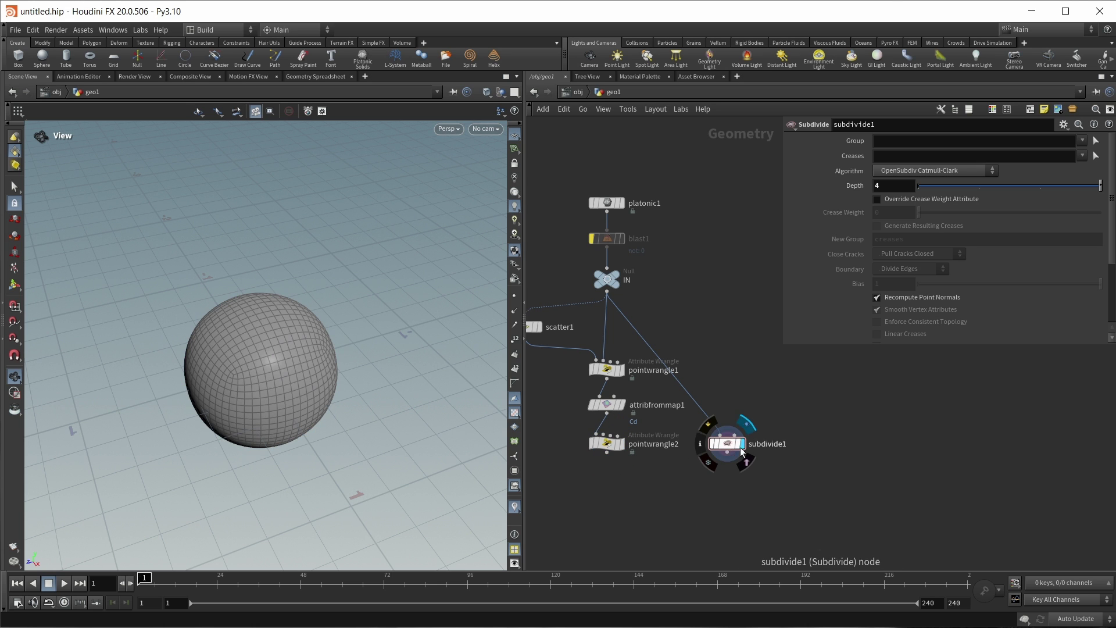
{"action": "left_click", "coordinate": [622, 448]}
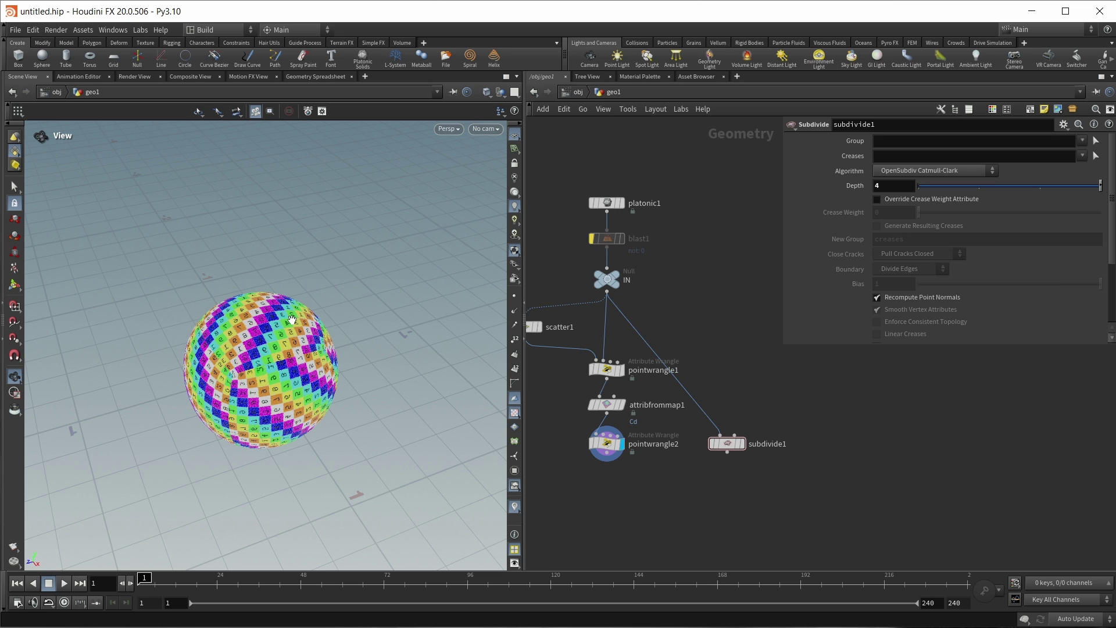
{"action": "left_click", "coordinate": [607, 370]}
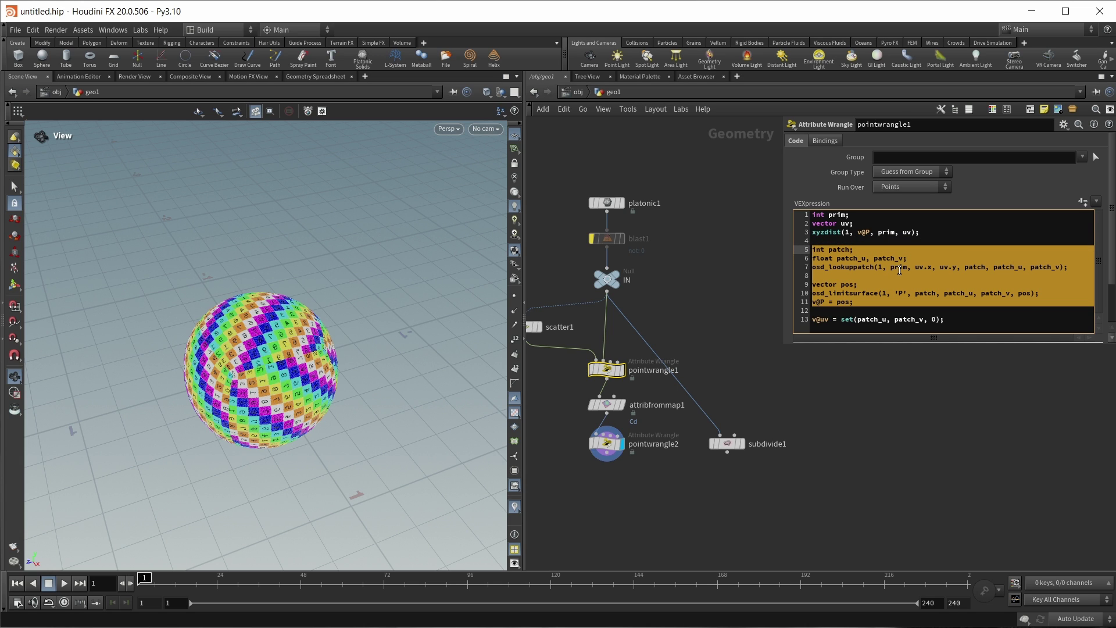
{"action": "left_click", "coordinate": [867, 312]}
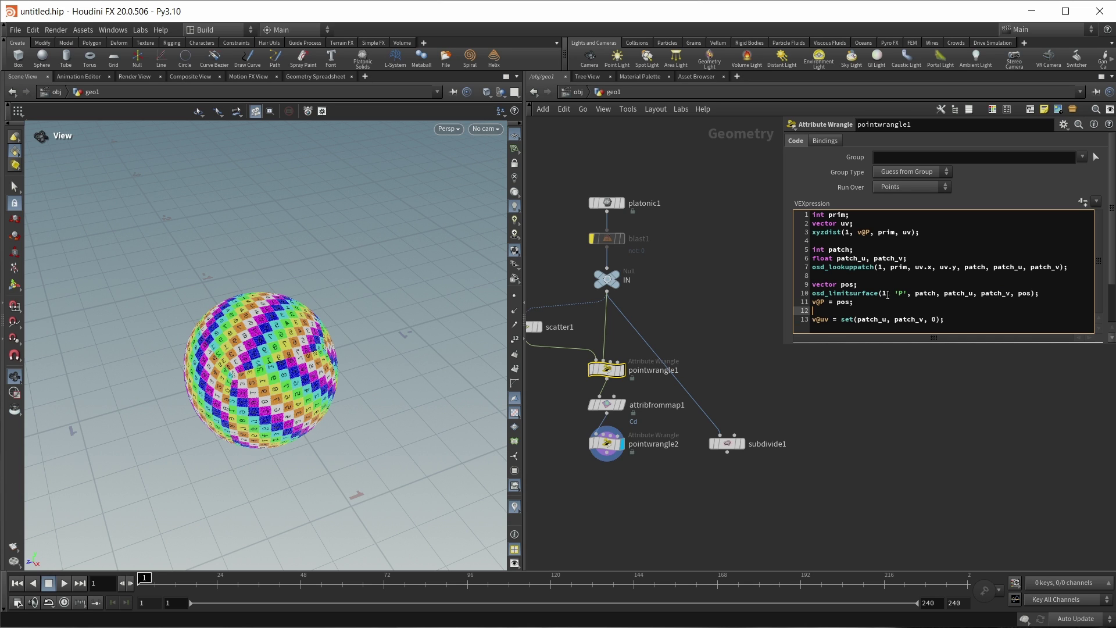
{"action": "left_click", "coordinate": [867, 401]}
{"action": "scroll", "coordinate": [866, 400], "scroll_direction": "down", "scroll_amount": 2}
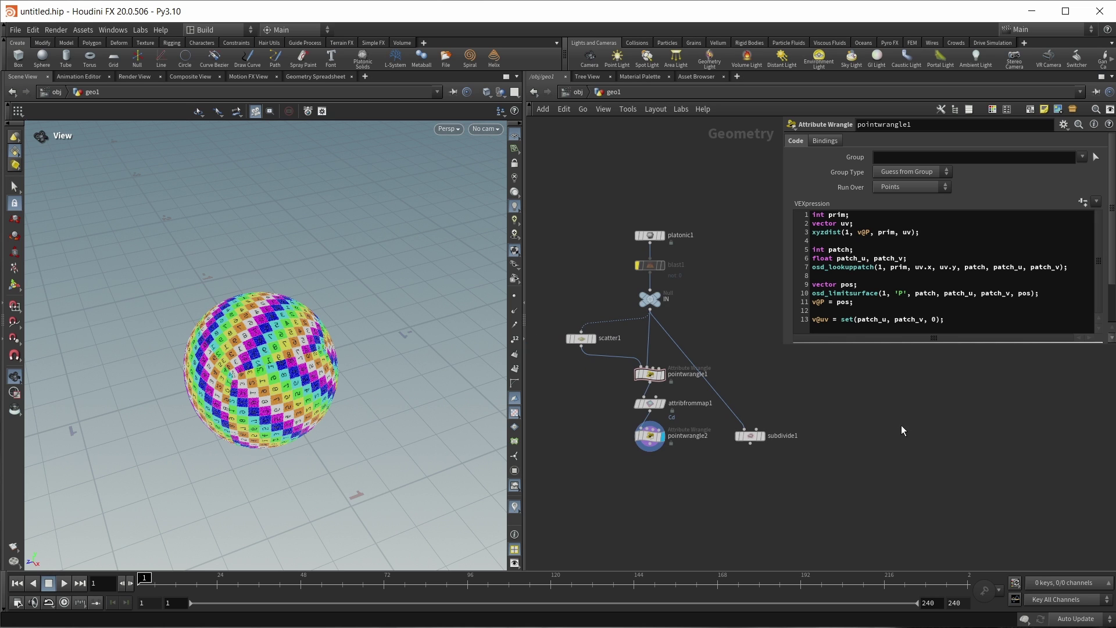
{"action": "middle_click_drag", "start_coordinate": [901, 428], "coordinate": [847, 454]}
{"action": "scroll", "coordinate": [847, 453], "scroll_direction": "down", "scroll_amount": 4}
{"action": "middle_click_drag", "start_coordinate": [904, 433], "coordinate": [596, 385]}
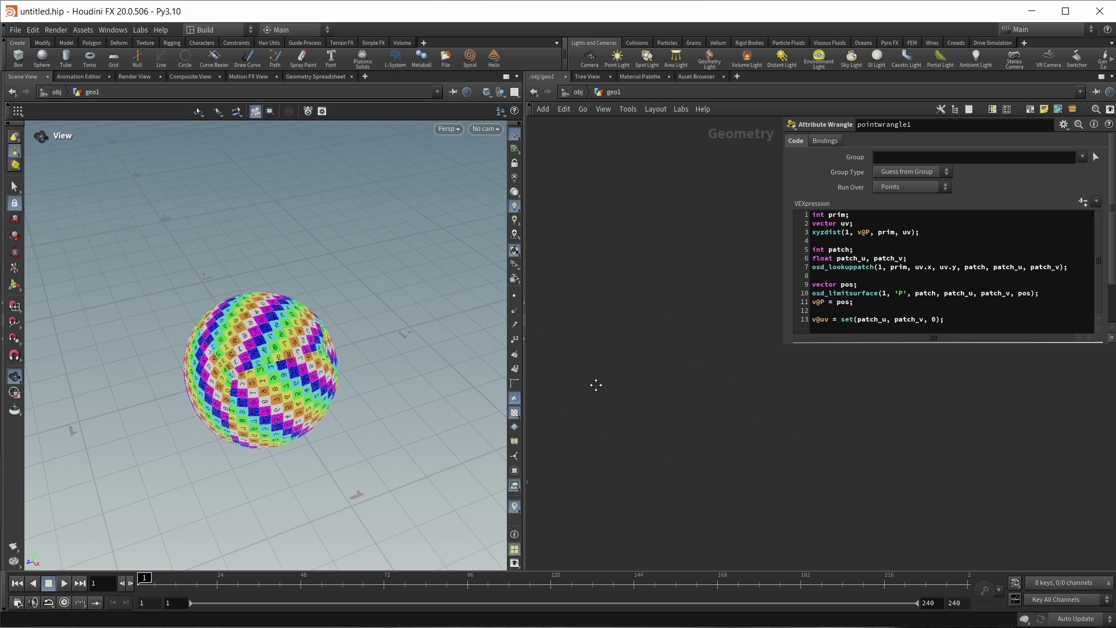
{"action": "key", "text": "Tab"}
Add a File node loading patch03.bgeo and inspect the pipe patch.
{"action": "type", "text": "wrangle"}
{"action": "key", "text": "Return"}
{"action": "left_click", "coordinate": [601, 317]}
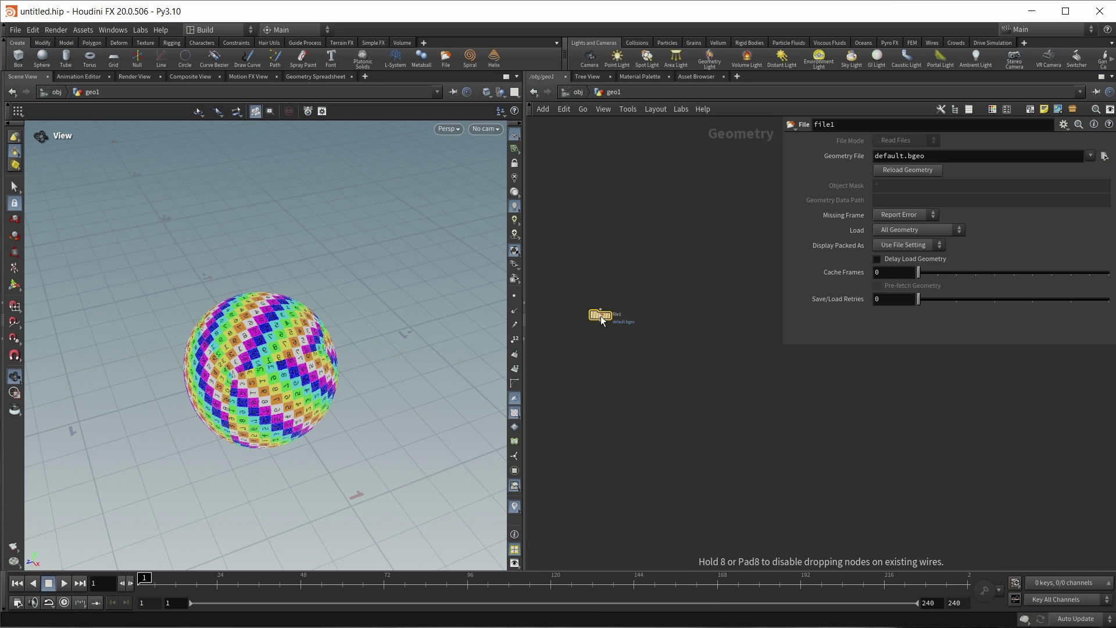
{"action": "left_click", "coordinate": [1102, 159]}
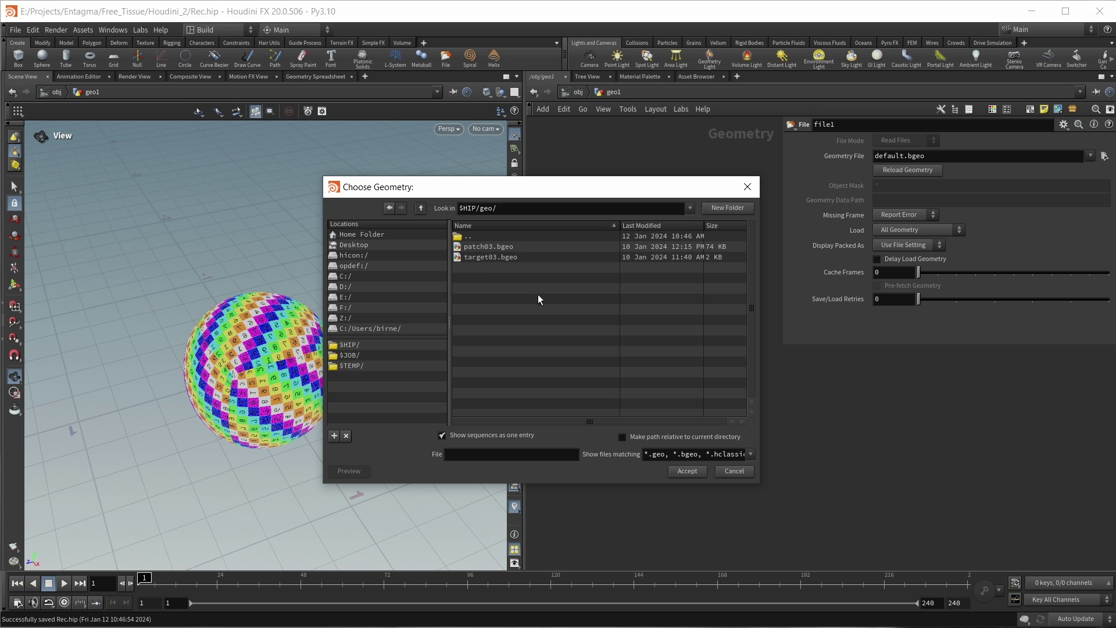
{"action": "left_click", "coordinate": [494, 249]}
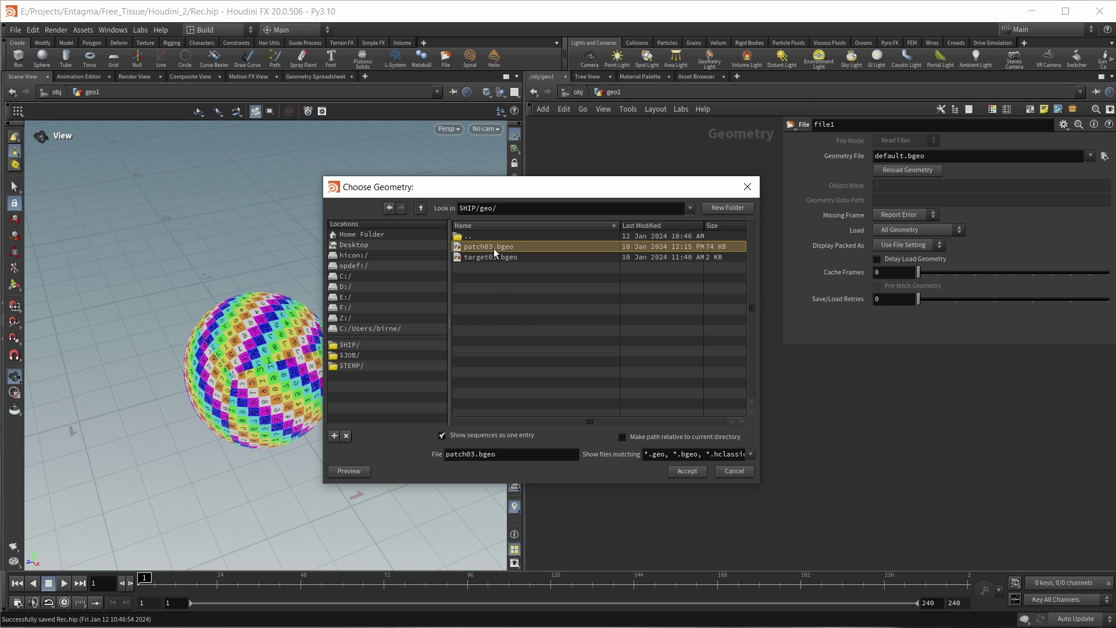
{"action": "left_click", "coordinate": [687, 472]}
{"action": "left_click_drag", "start_coordinate": [304, 336], "coordinate": [282, 347]}
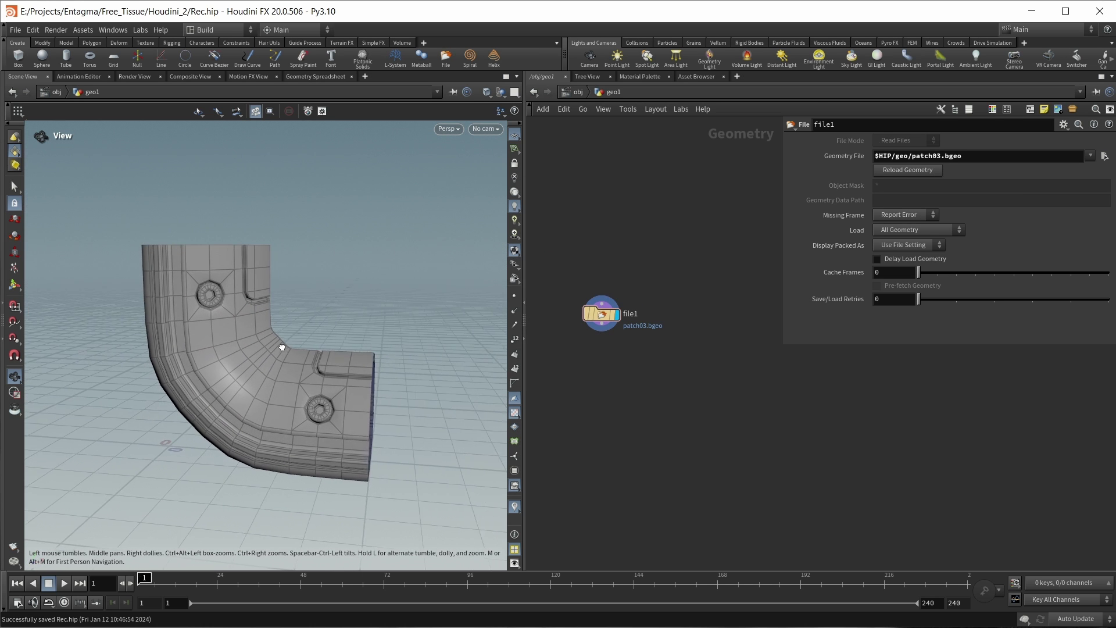
{"action": "left_click_drag", "start_coordinate": [232, 261], "coordinate": [265, 275]}
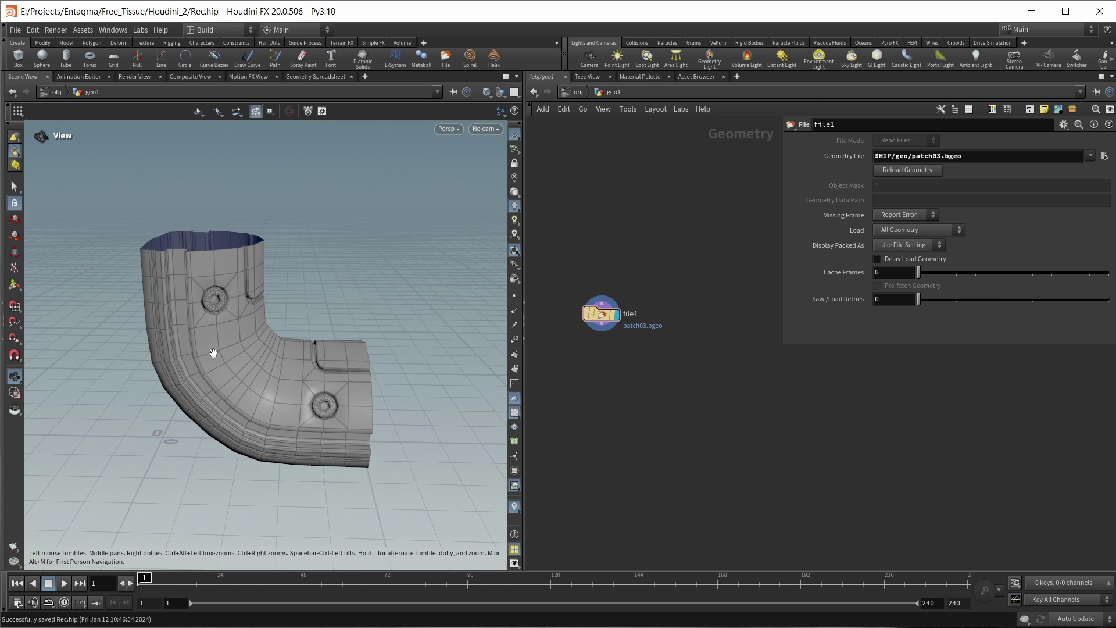
Add a second File node beside it loading target03.bgeo, and display it.
{"action": "key", "text": "Tab"}
{"action": "type", "text": "file"}
{"action": "key", "text": "Return"}
{"action": "left_click", "coordinate": [662, 394]}
{"action": "left_click_drag", "start_coordinate": [663, 394], "coordinate": [688, 332]}
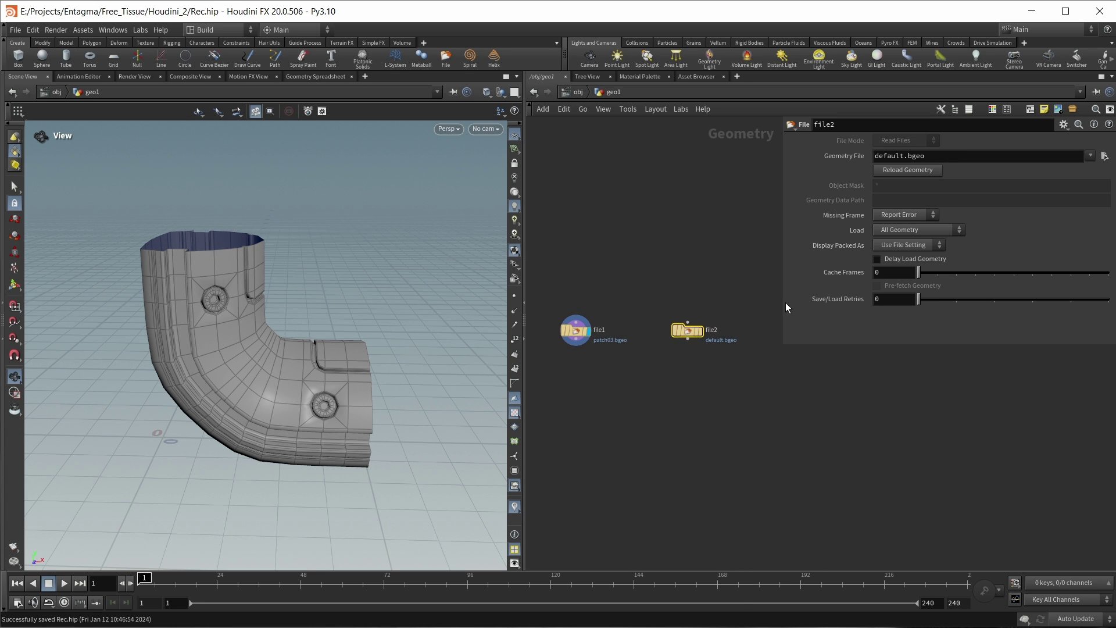
{"action": "left_click", "coordinate": [700, 330]}
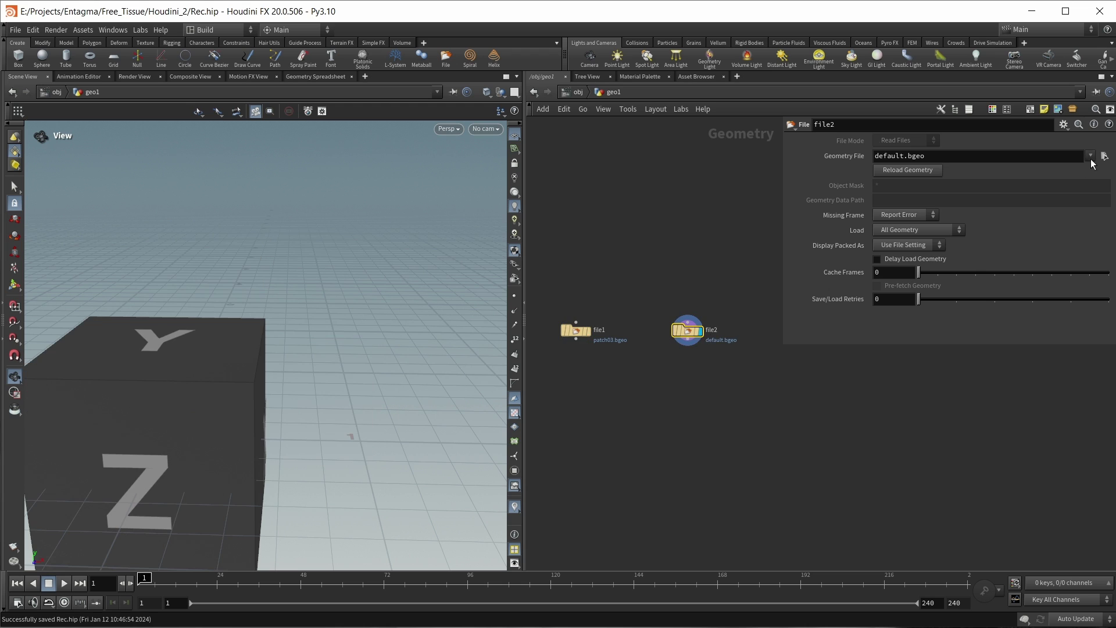
{"action": "left_click", "coordinate": [1105, 156]}
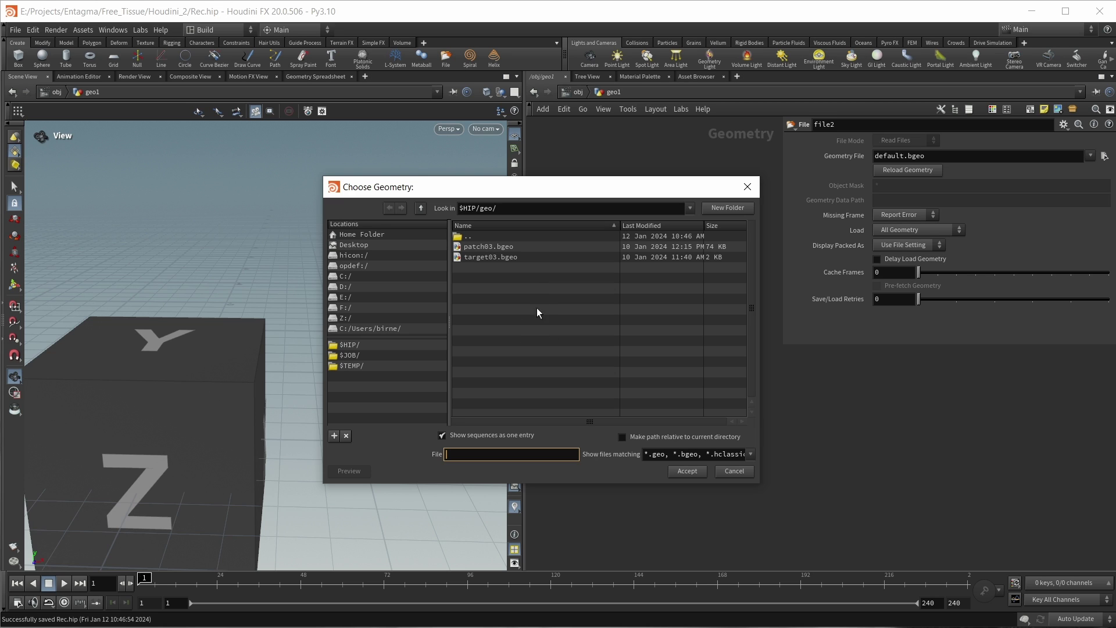
{"action": "left_click", "coordinate": [517, 258]}
{"action": "left_click", "coordinate": [687, 472]}
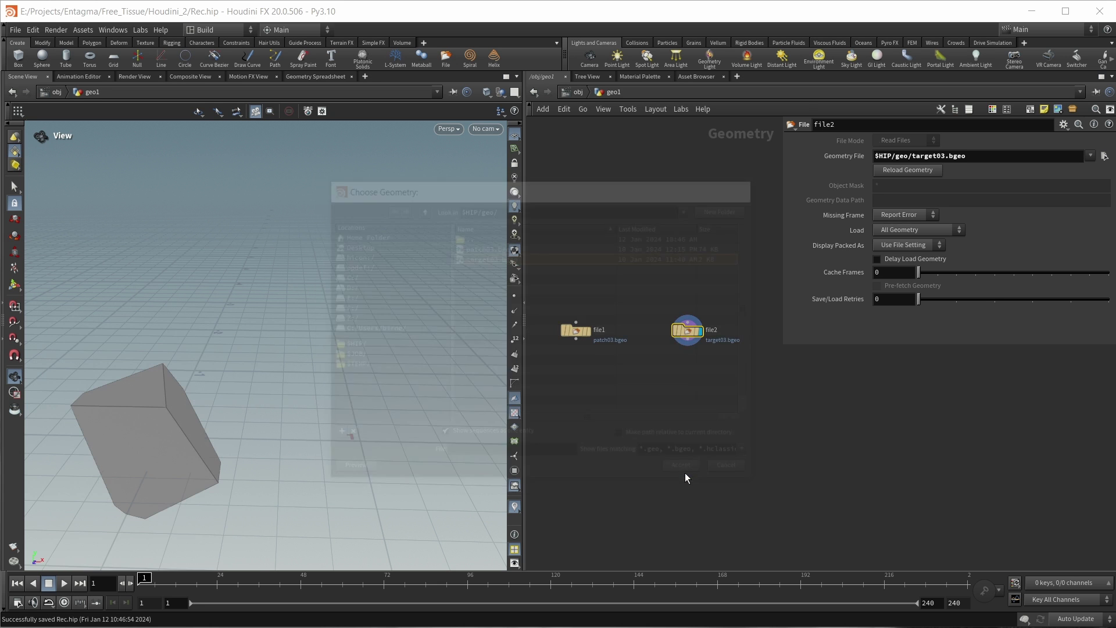
Inspect the pentagonal target shape and verify file1's loaded geometry path.
{"action": "left_click_drag", "start_coordinate": [120, 448], "coordinate": [245, 431]}
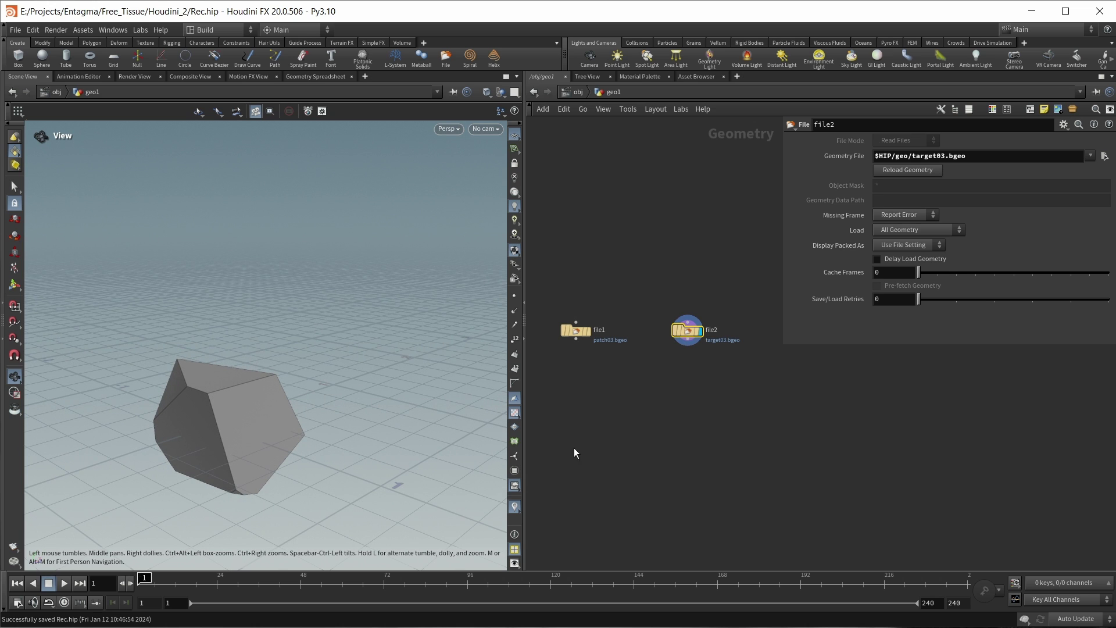
{"action": "left_click", "coordinate": [578, 331]}
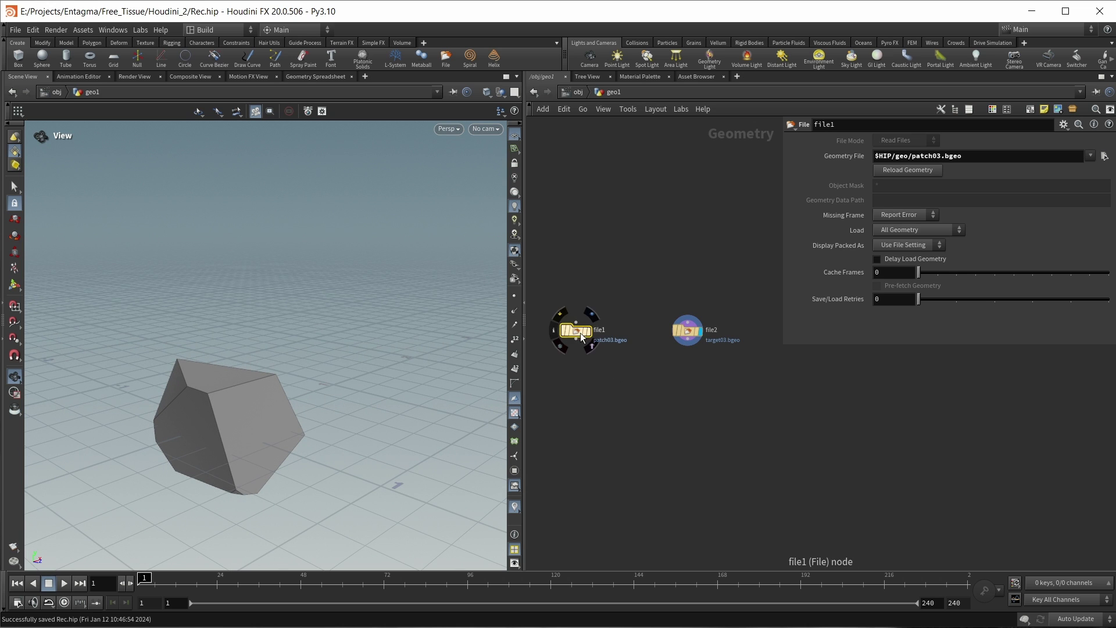
{"action": "left_click", "coordinate": [683, 333]}
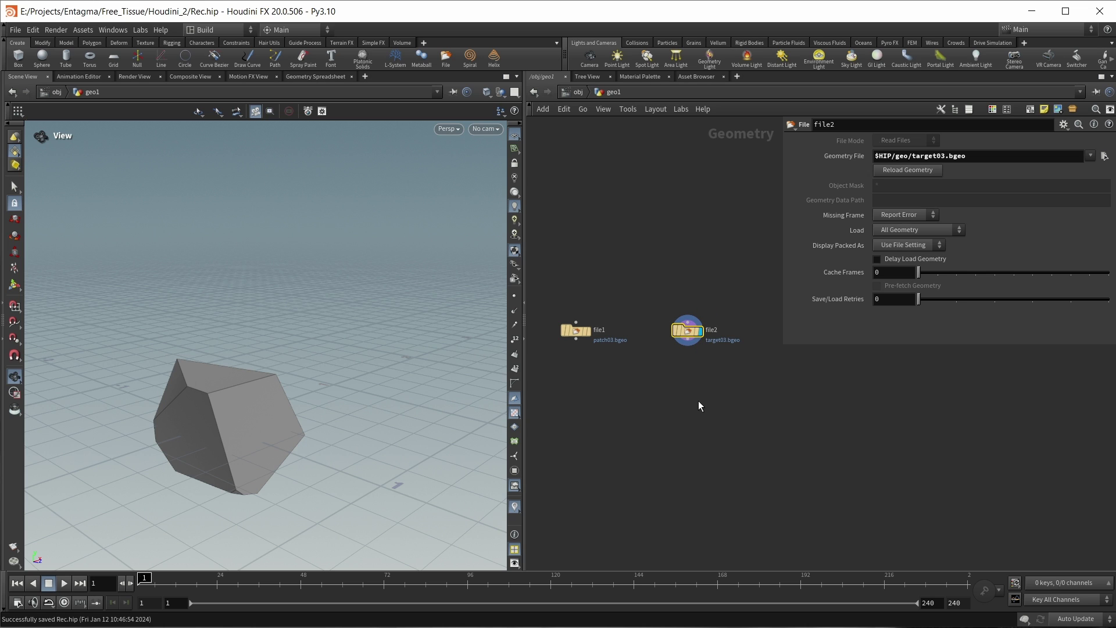
{"action": "left_click_drag", "start_coordinate": [362, 461], "coordinate": [215, 396]}
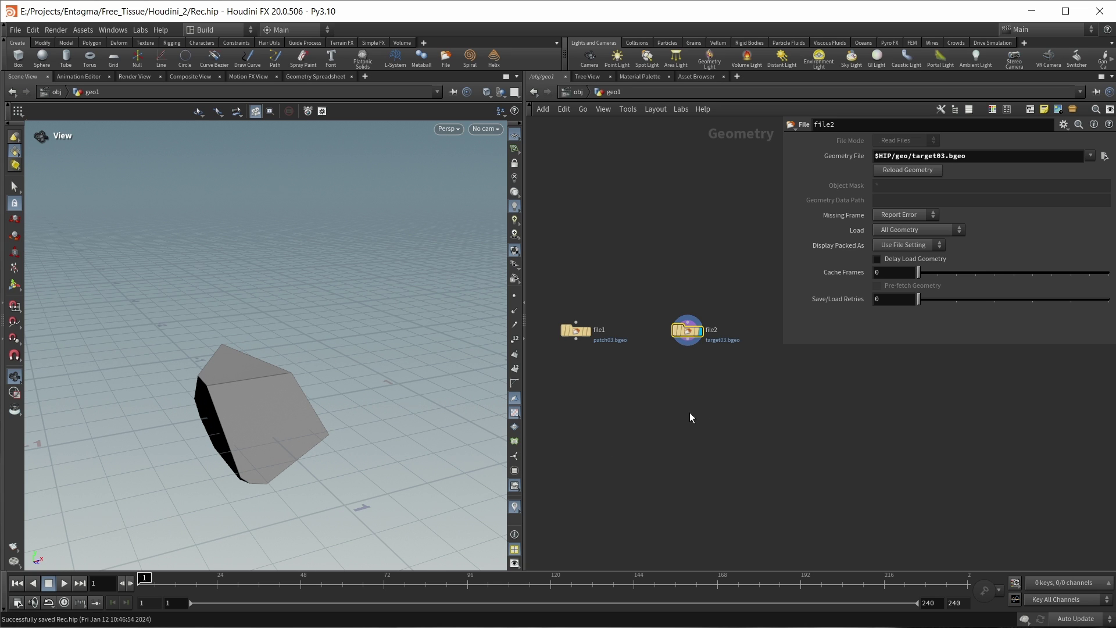
{"action": "key", "text": "Tab"}
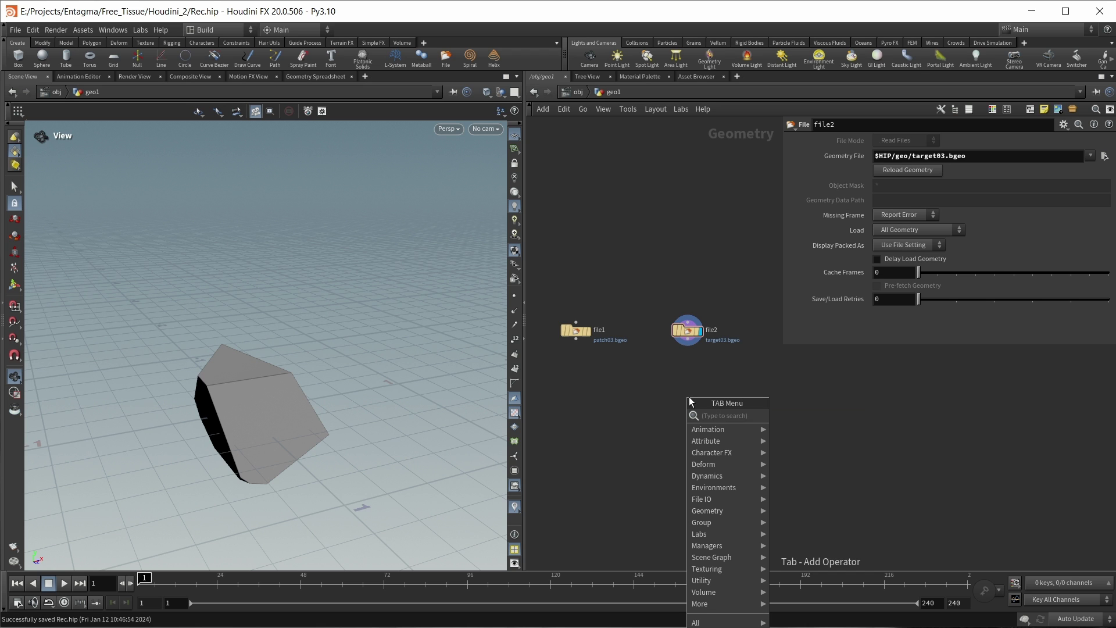
Add an Attribute Wrangle below file2, named numpatches, running over Detail.
{"action": "type", "text": "attrib w"}
{"action": "key", "text": "Return"}
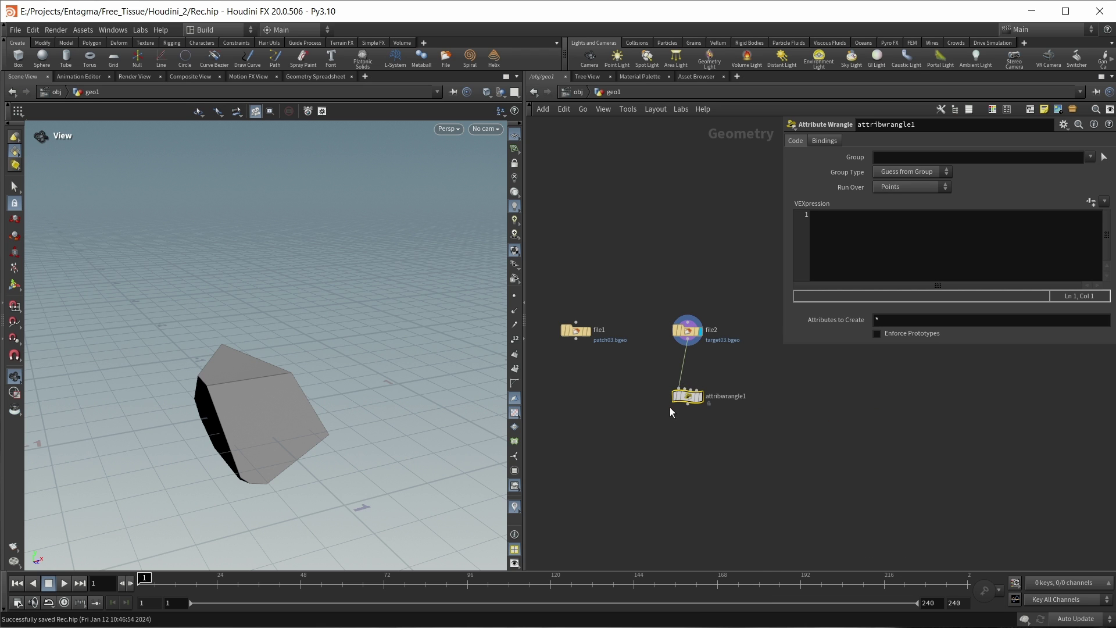
{"action": "left_click", "coordinate": [691, 413]}
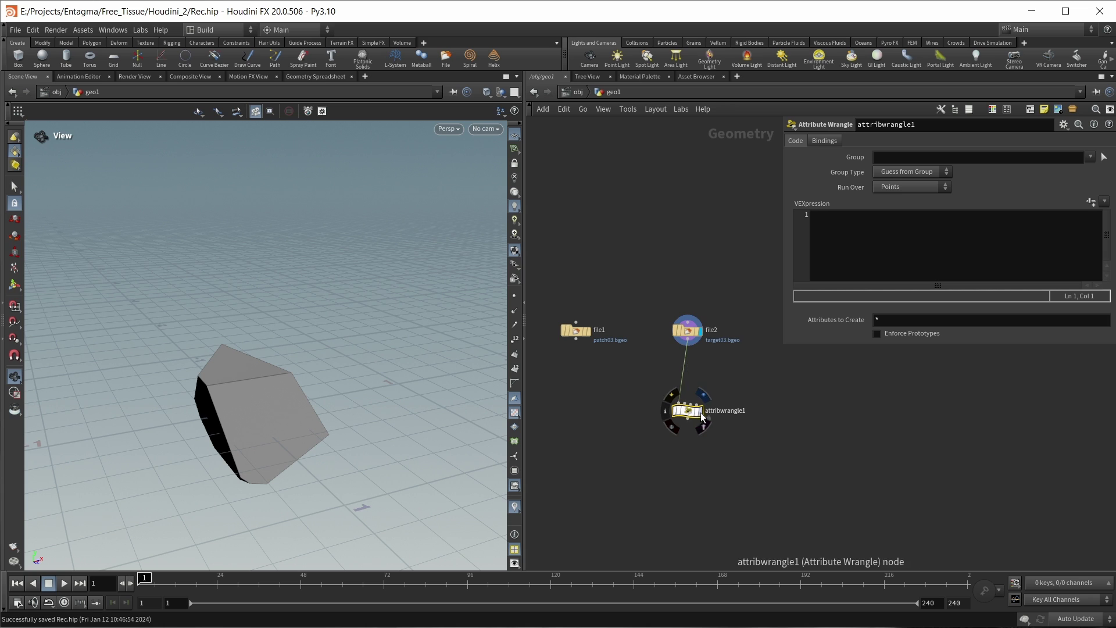
{"action": "double_click", "coordinate": [731, 411]}
{"action": "type", "text": "numpatches"}
{"action": "key", "text": "Return"}
{"action": "left_click", "coordinate": [910, 186]}
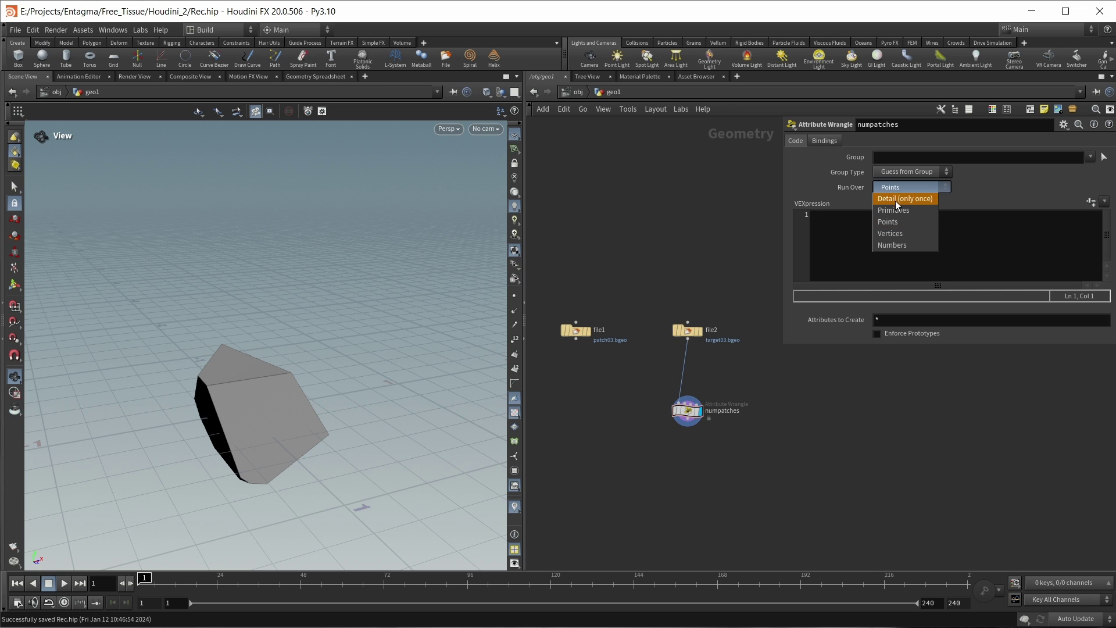
{"action": "left_click", "coordinate": [895, 201]}
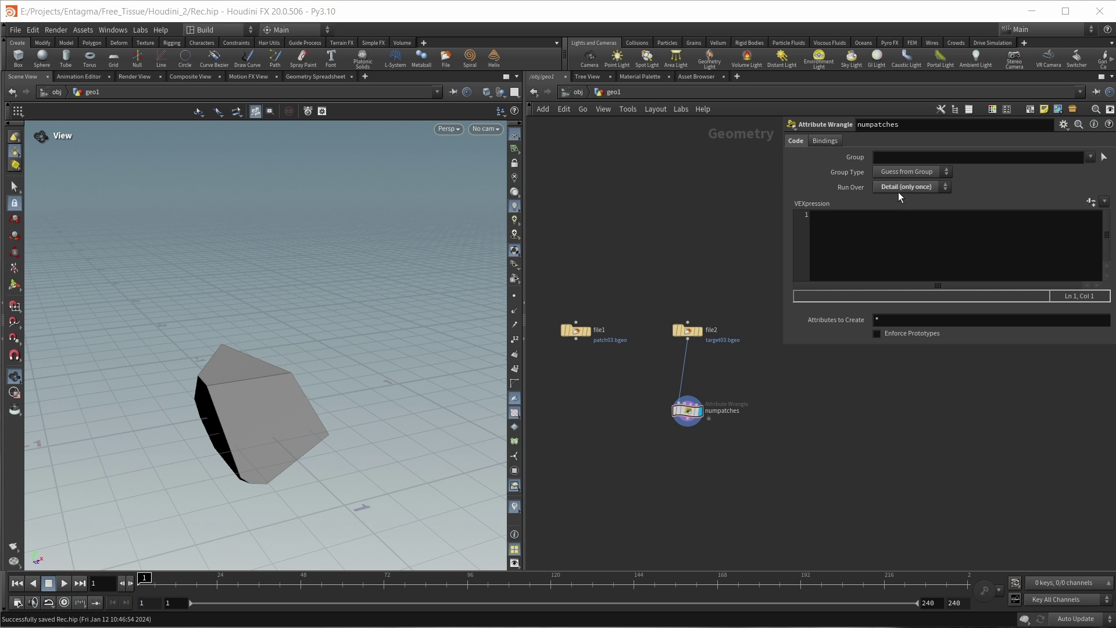
Write i@numpatches = osd_patchcount(0); in the numpatches wrangle code.
{"action": "left_click", "coordinate": [873, 254]}
{"action": "type", "text": "i"}
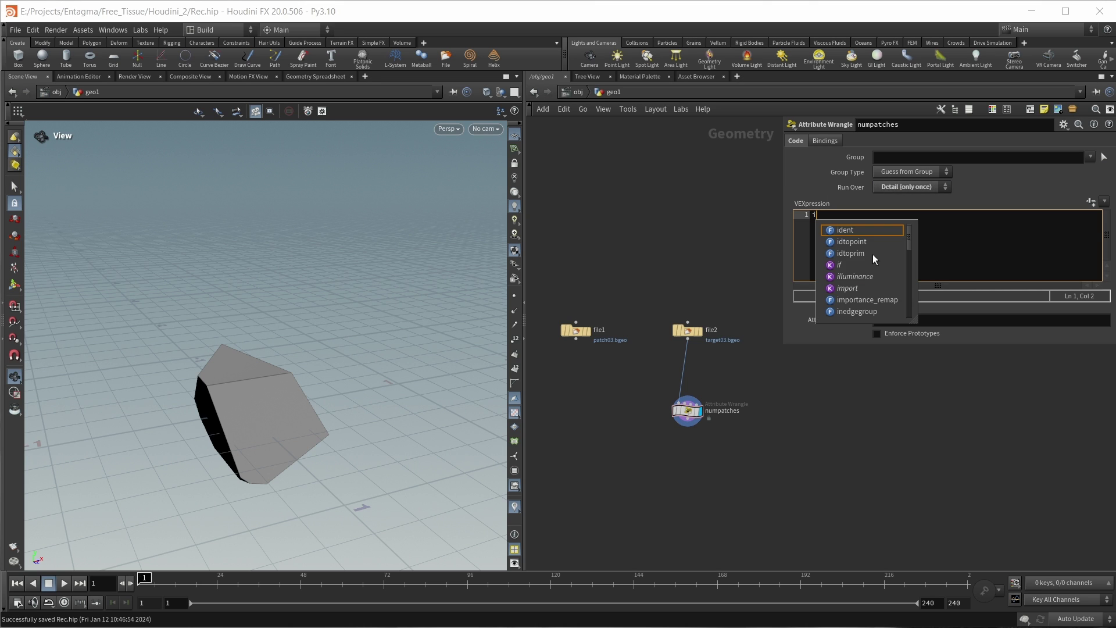
{"action": "type", "text": "@naum"}
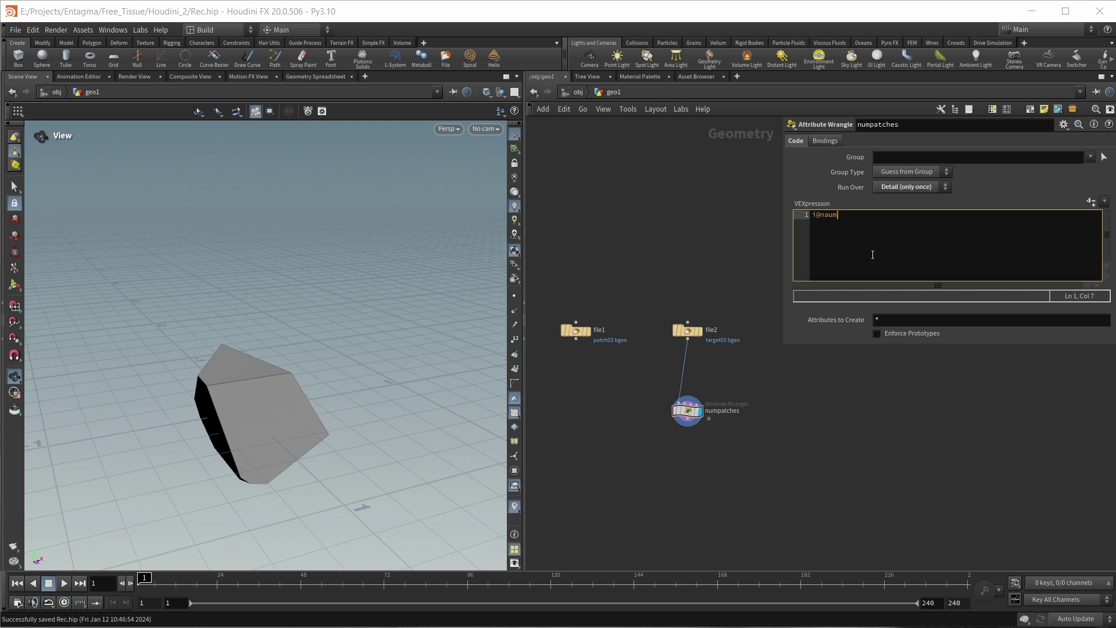
{"action": "key", "text": "BackSpace"}
{"action": "key", "text": "BackSpace"}
{"action": "key", "text": "BackSpace"}
{"action": "type", "text": "umpatches = osd_patchcount"}
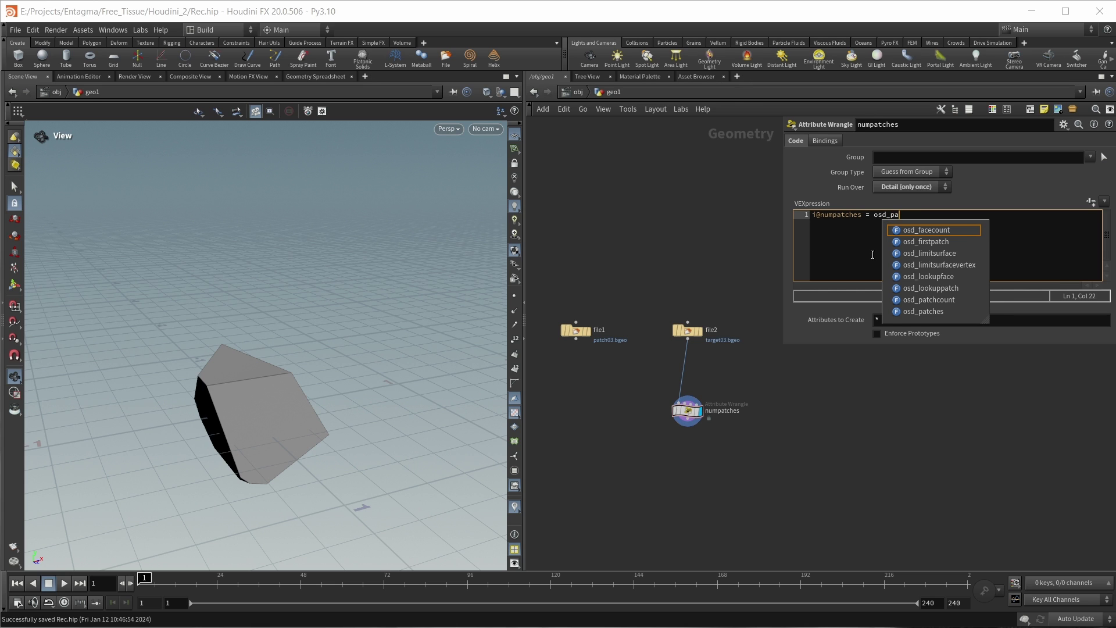
{"action": "key", "text": "Return"}
{"action": "type", "text": "("}
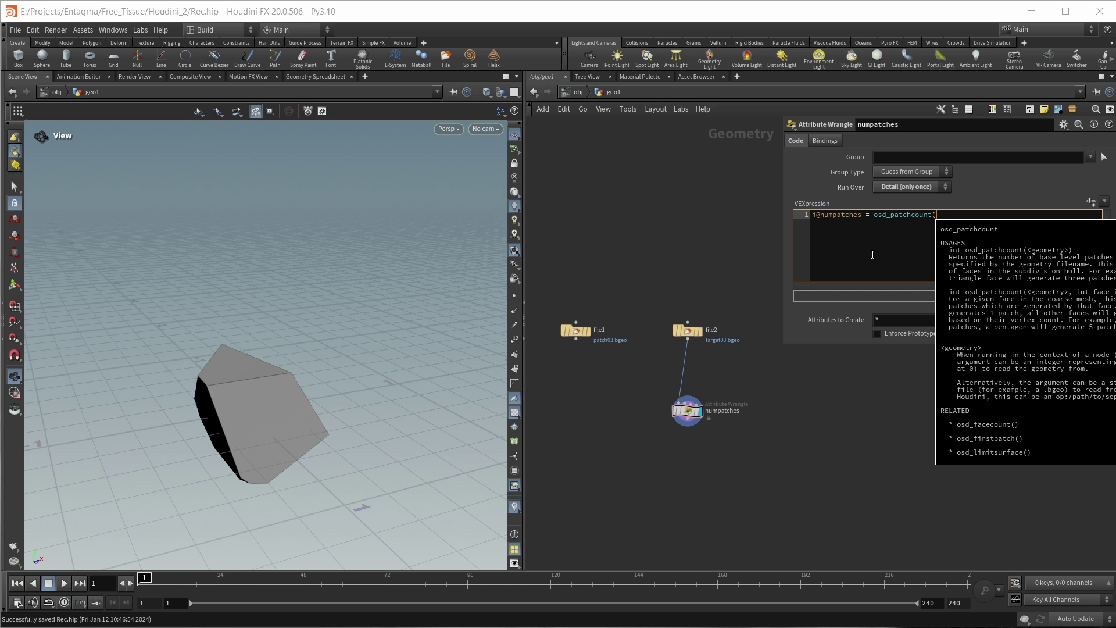
{"action": "type", "text": "0);"}
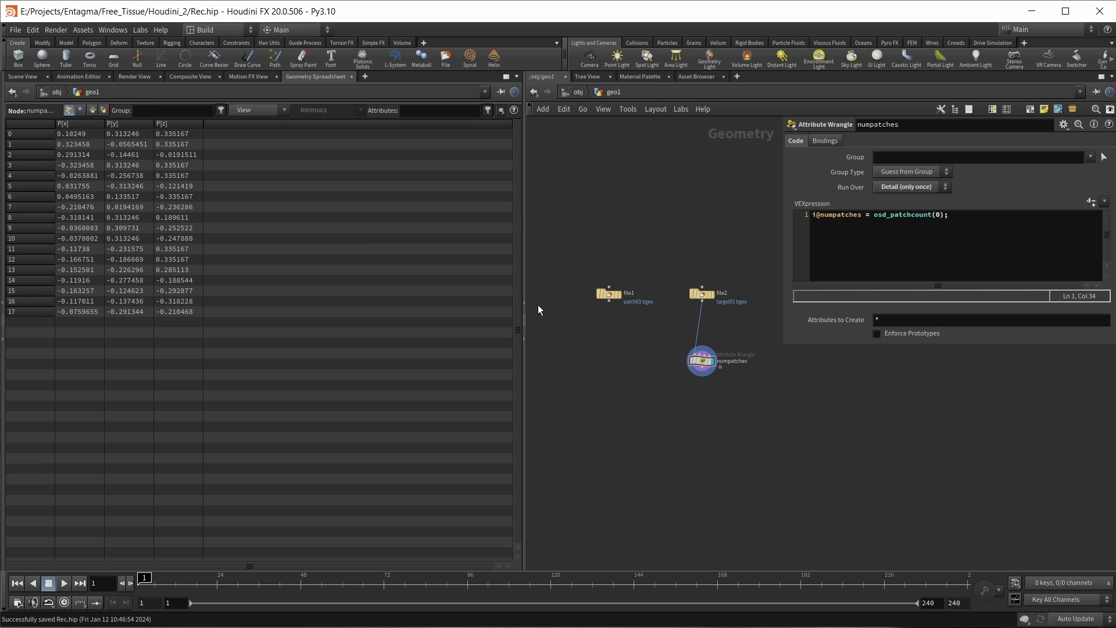
View detail attributes and the numpatches node info, confirming numpatches is 42.
{"action": "left_click", "coordinate": [104, 110]}
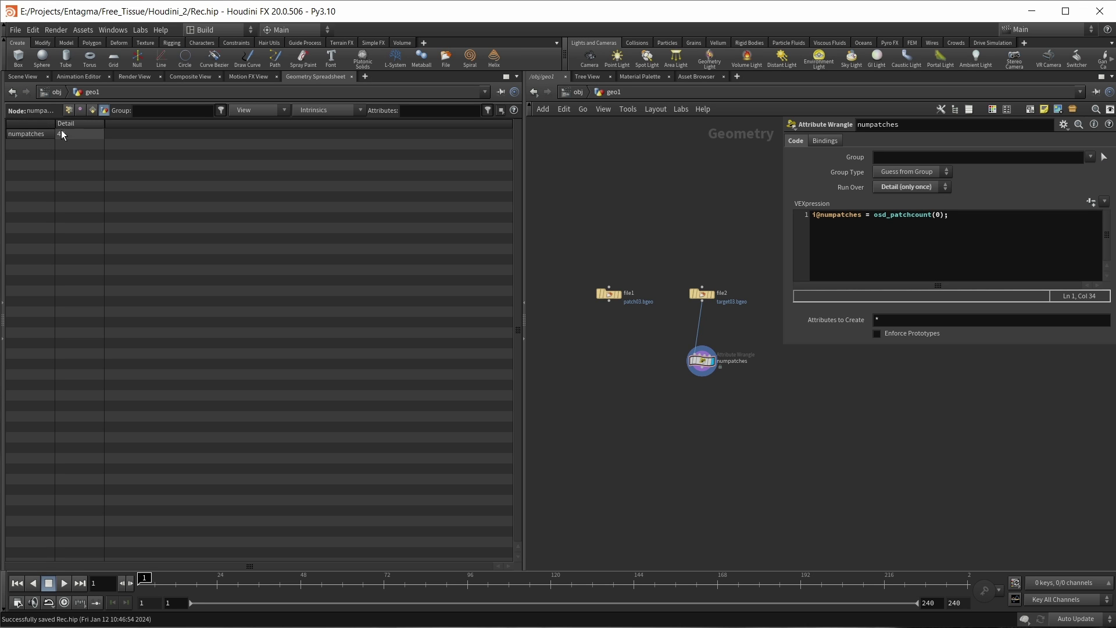
{"action": "left_click", "coordinate": [688, 370]}
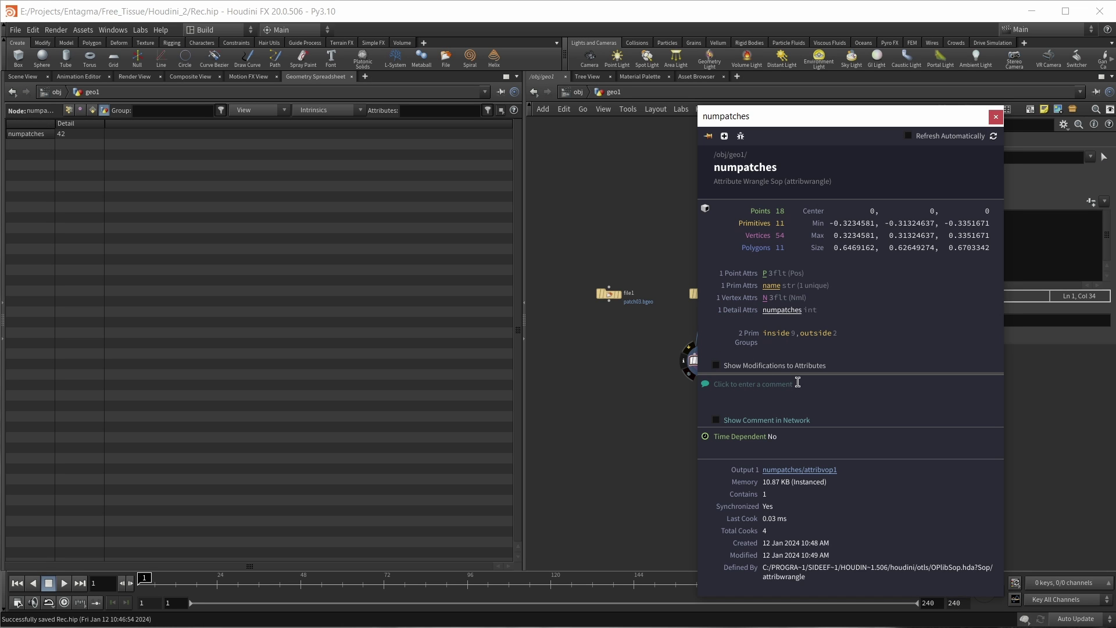
{"action": "left_click_drag", "start_coordinate": [822, 116], "coordinate": [371, 96]}
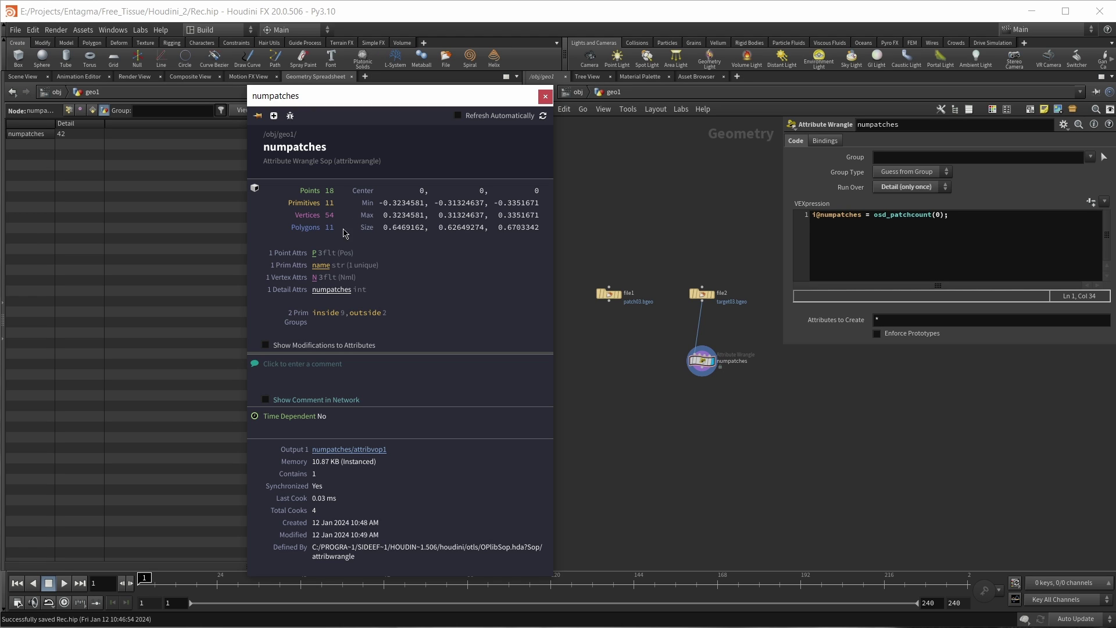
{"action": "left_click", "coordinate": [545, 96]}
{"action": "scroll", "coordinate": [687, 403], "scroll_direction": "up", "scroll_amount": 2}
{"action": "key", "text": "Tab"}
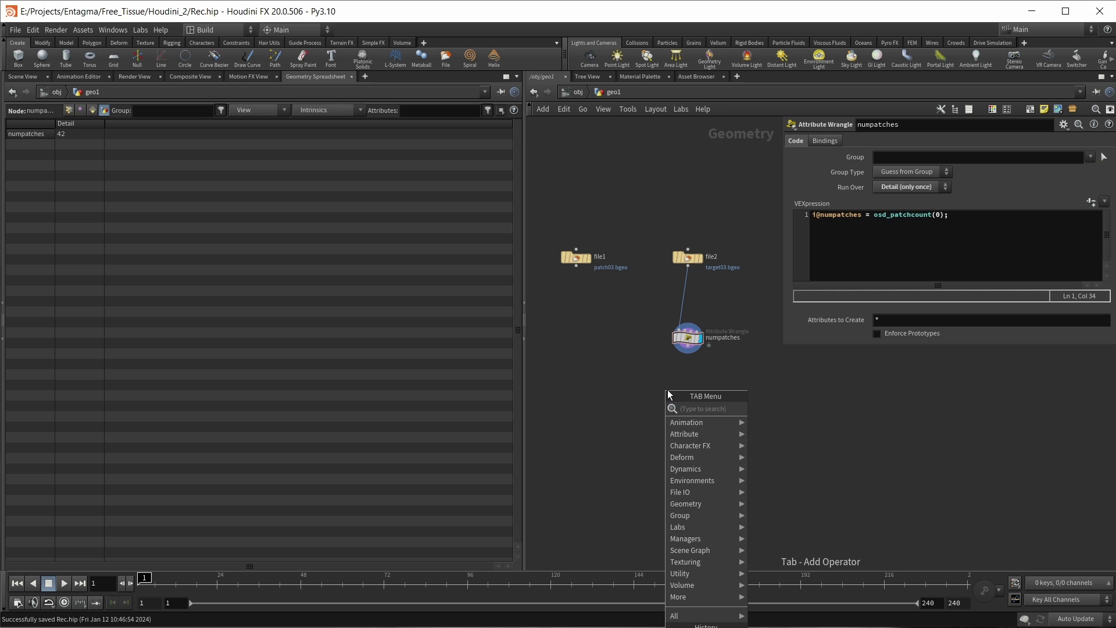
Add a For-Loop with Feedback block and wire numpatches into repeat_begin1.
{"action": "type", "text": "for"}
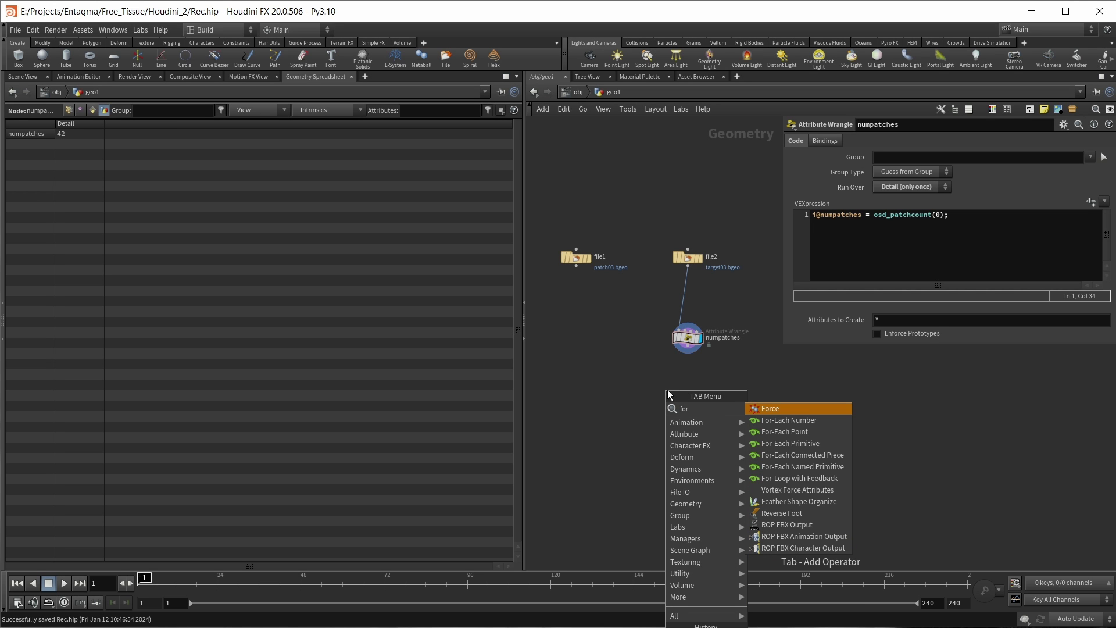
{"action": "key", "text": "Down"}
{"action": "key", "text": "Down"}
{"action": "key", "text": "Down"}
{"action": "key", "text": "Down"}
{"action": "key", "text": "Down"}
{"action": "key", "text": "Down"}
{"action": "key", "text": "Return"}
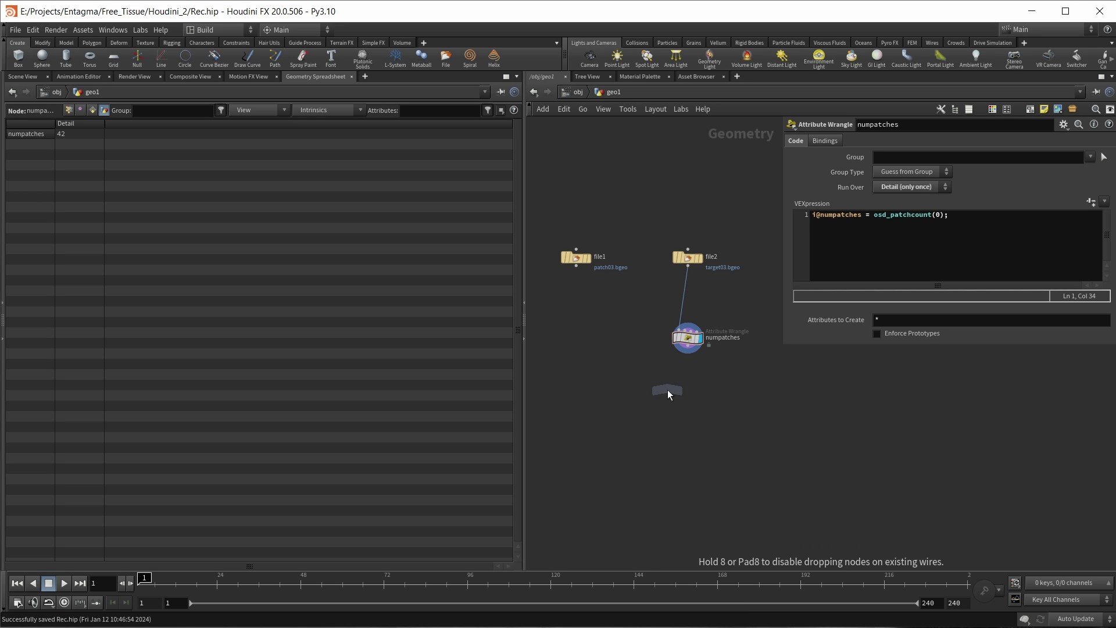
{"action": "left_click", "coordinate": [667, 390]}
{"action": "left_click_drag", "start_coordinate": [669, 392], "coordinate": [690, 397]}
{"action": "left_click", "coordinate": [768, 424]}
{"action": "left_click_drag", "start_coordinate": [689, 353], "coordinate": [688, 386]}
Review repeat_end1's loop parameters and the numpatches code, then edit Iterations.
{"action": "scroll", "coordinate": [692, 499], "scroll_direction": "up", "scroll_amount": 4}
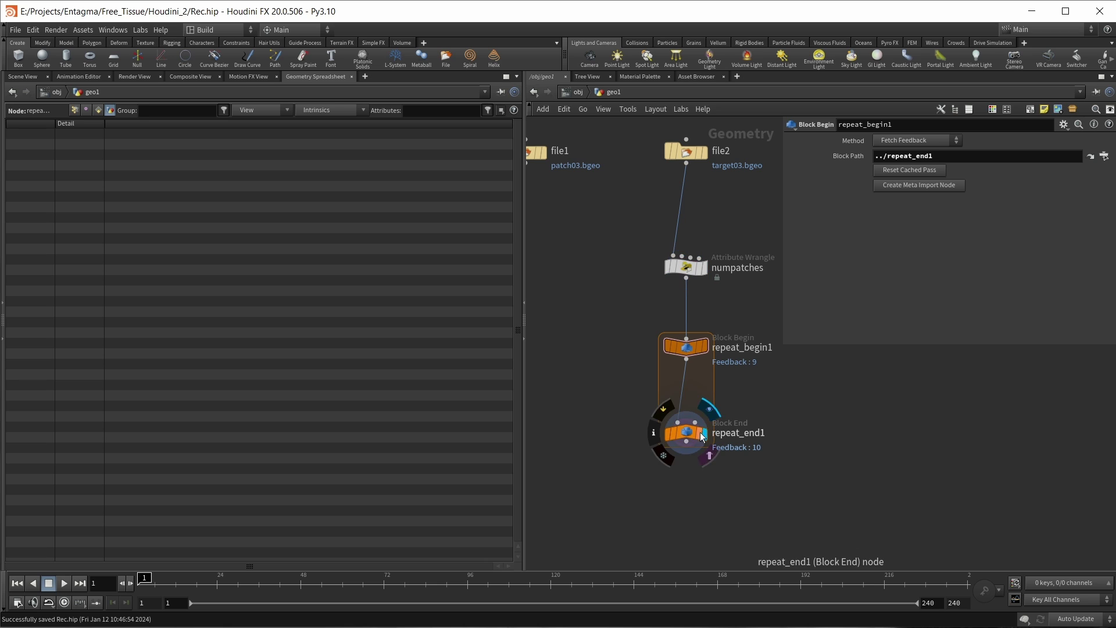
{"action": "left_click", "coordinate": [700, 435]}
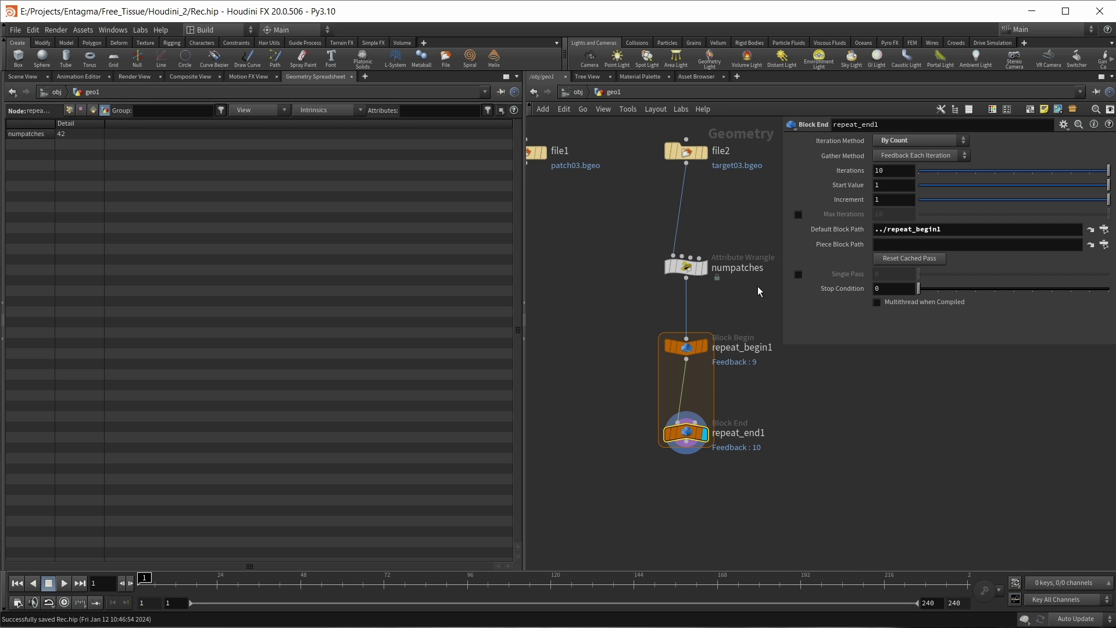
{"action": "left_click", "coordinate": [698, 277]}
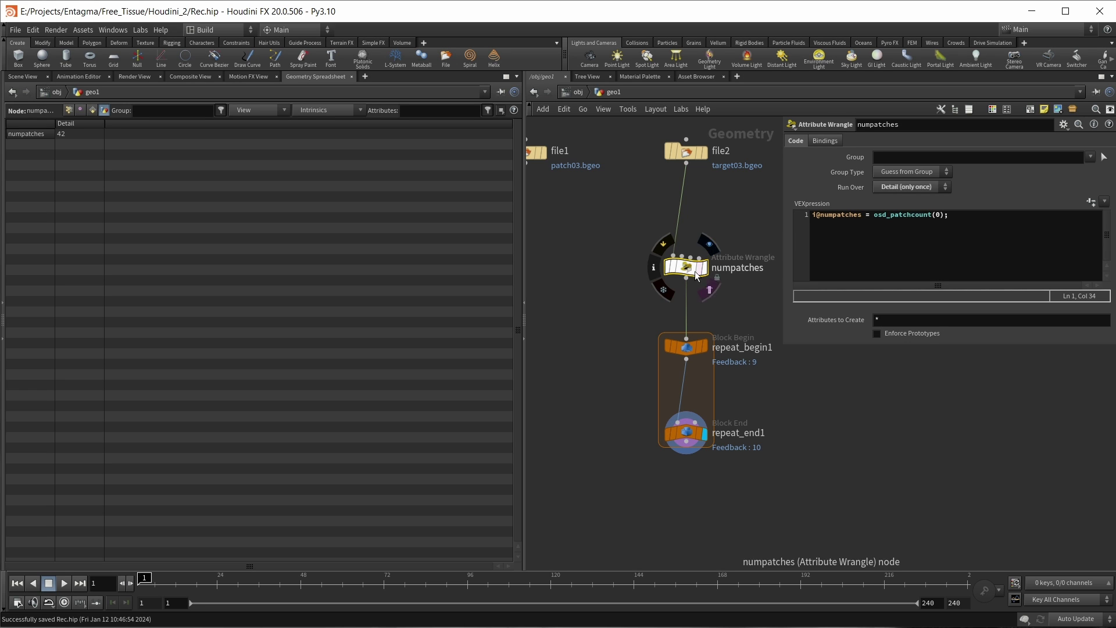
{"action": "left_click", "coordinate": [687, 436]}
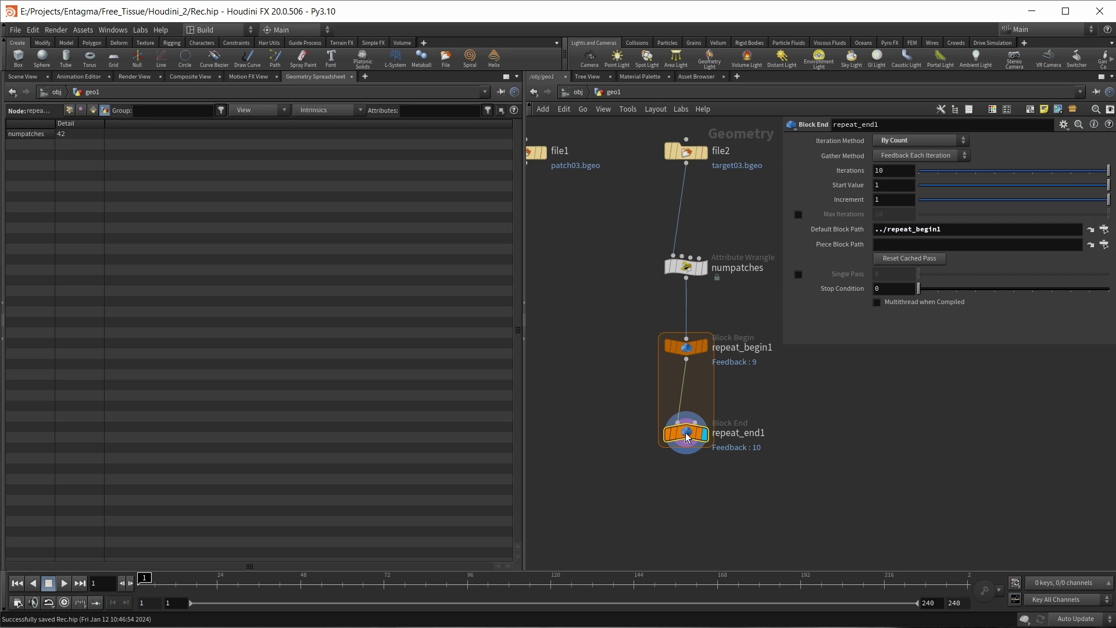
{"action": "double_click", "coordinate": [887, 172]}
Set repeat_end1 Iterations to detail("../numpatches/", "numpatches", 0), giving 42 loops.
{"action": "type", "text": "detail(\"../"}
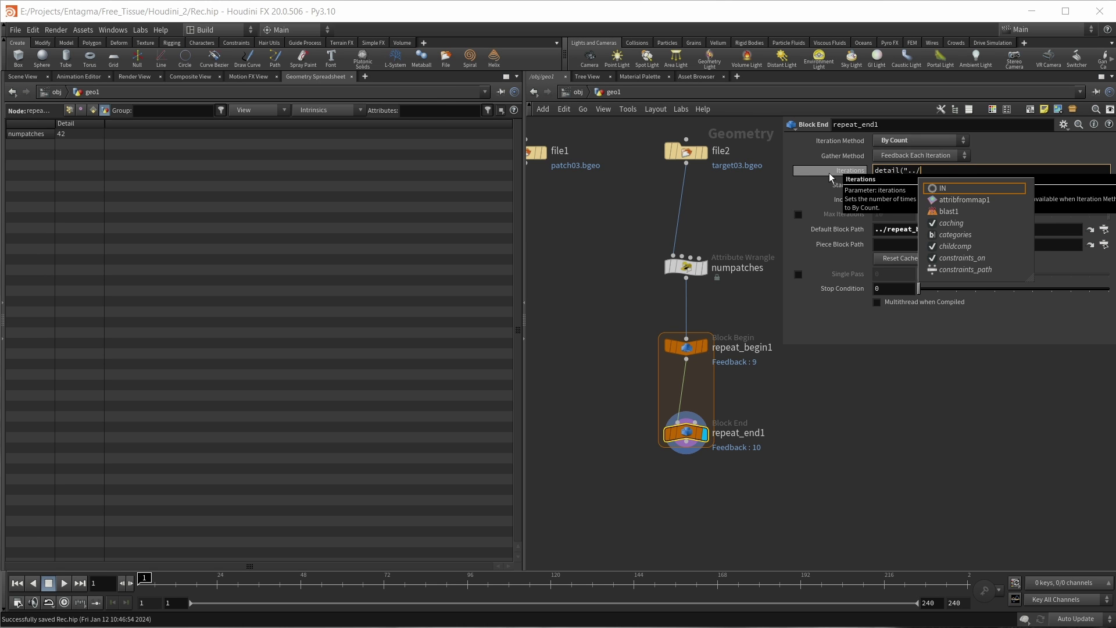
{"action": "type", "text": "num"}
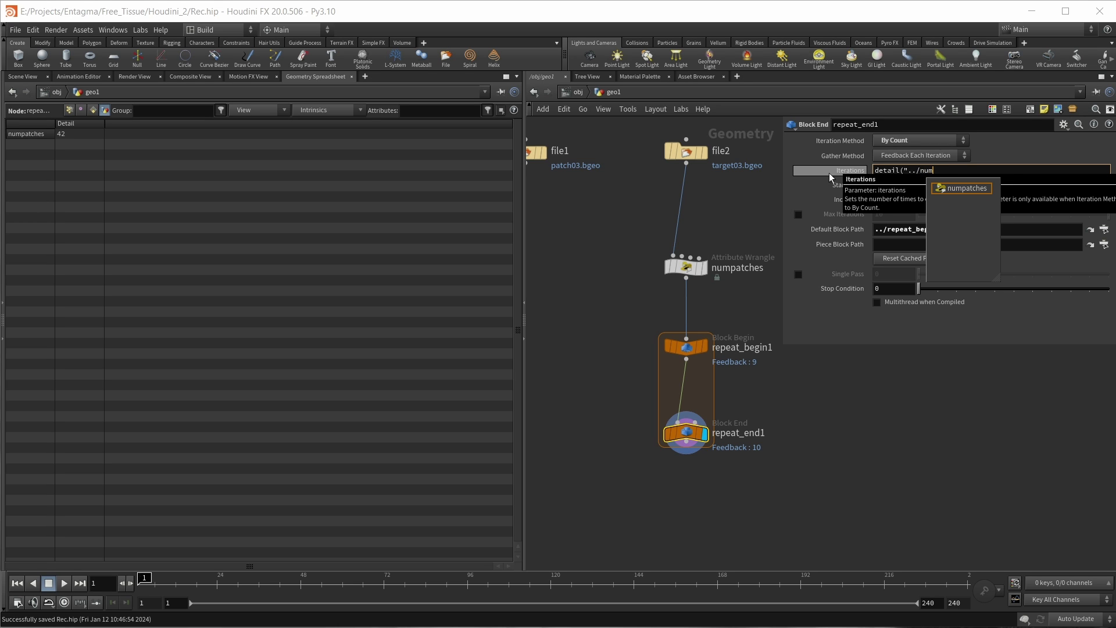
{"action": "key", "text": "Tab"}
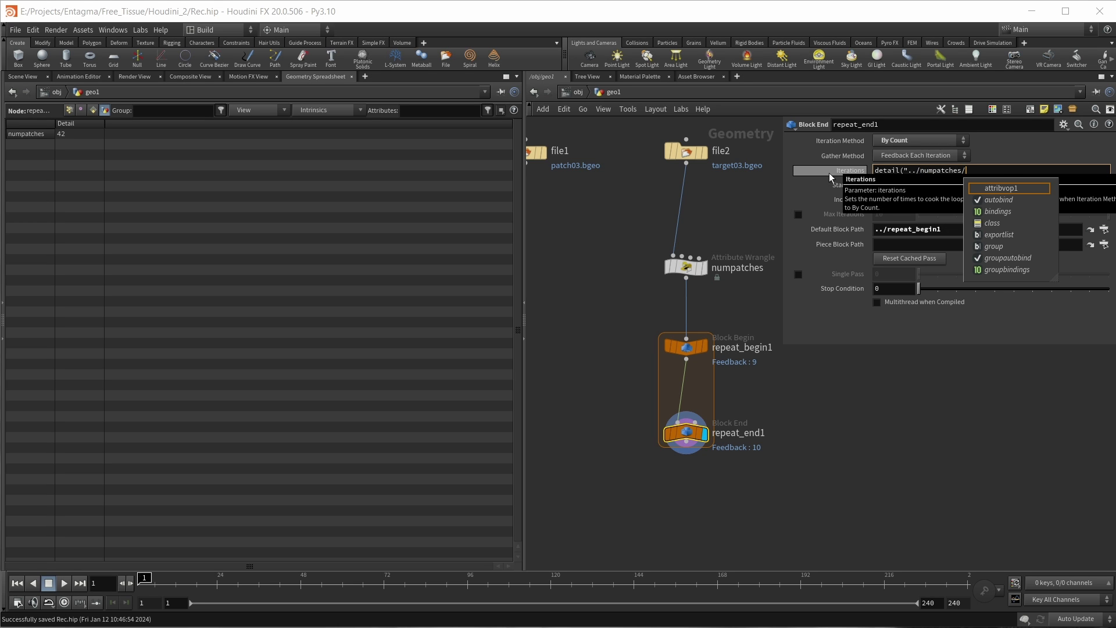
{"action": "type", "text": "\", \"numpatches\", 0"}
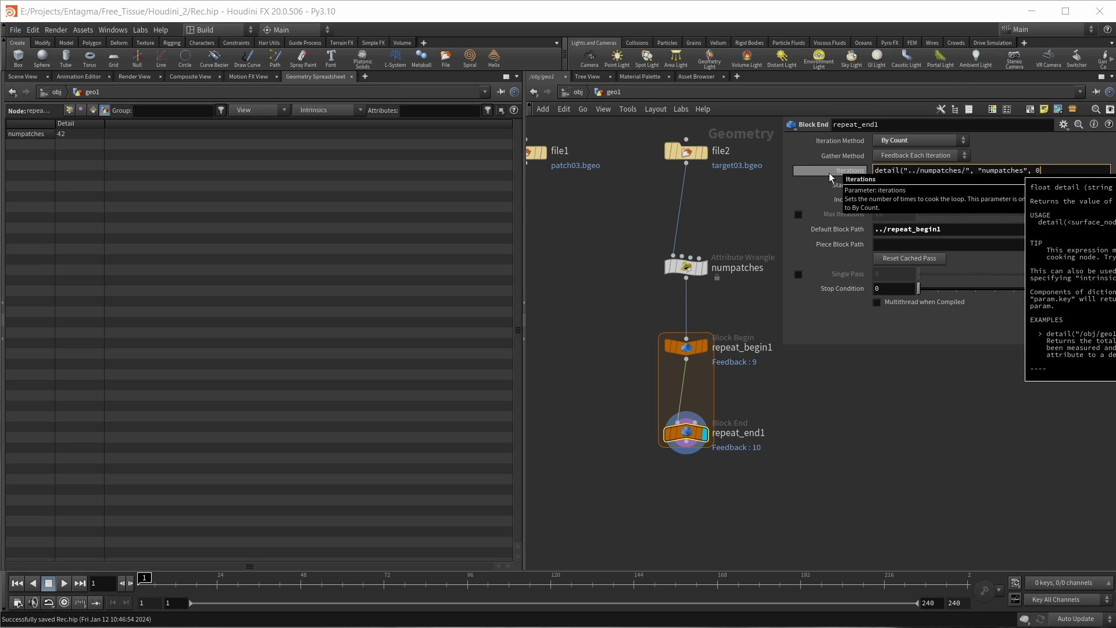
{"action": "type", "text": ");"}
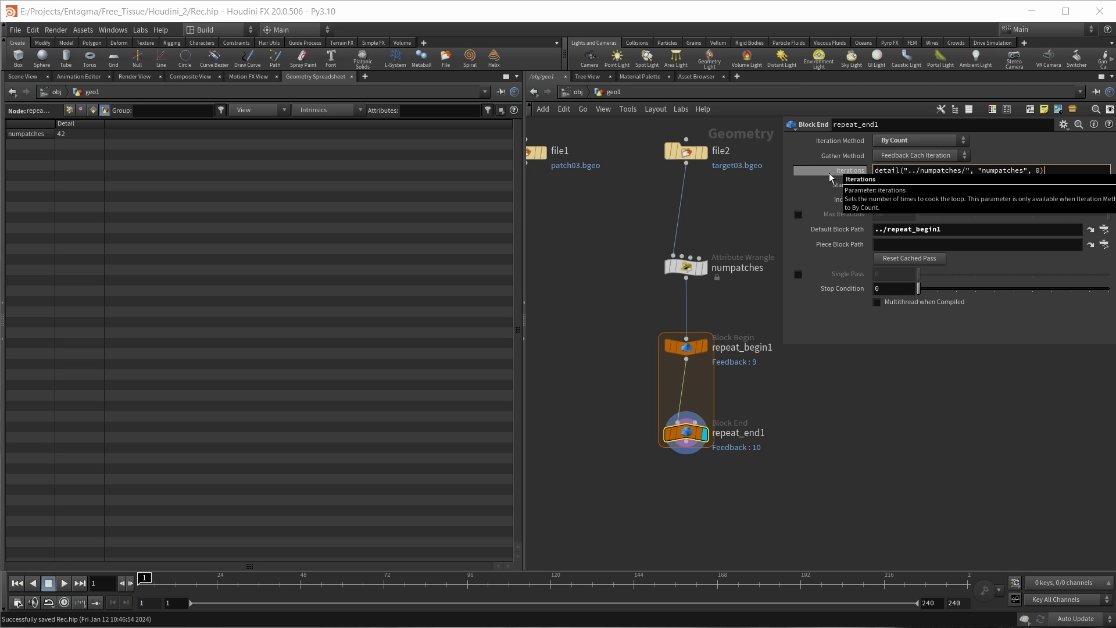
{"action": "key", "text": "Return"}
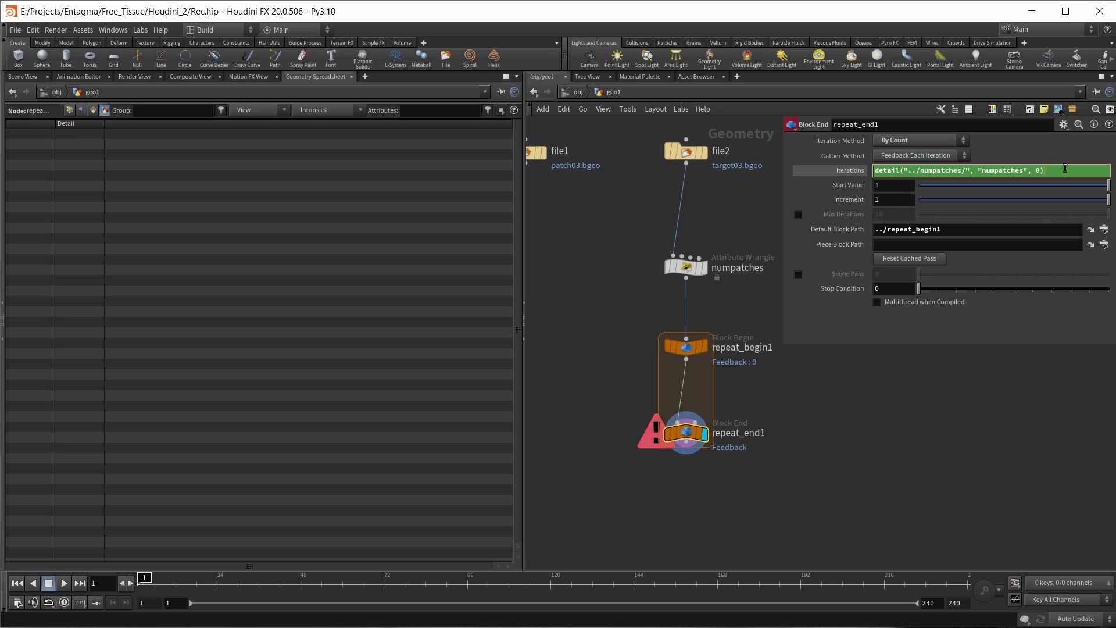
{"action": "left_click", "coordinate": [909, 414]}
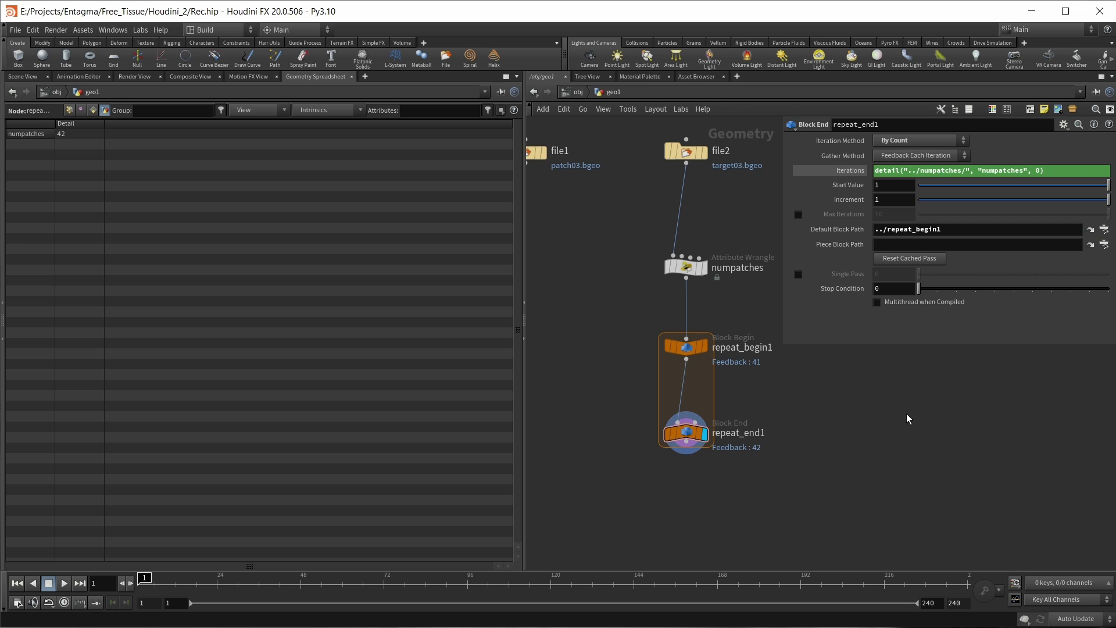
Set repeat_end1's Gather Method to Merge Each Iteration.
{"action": "left_click", "coordinate": [838, 169]}
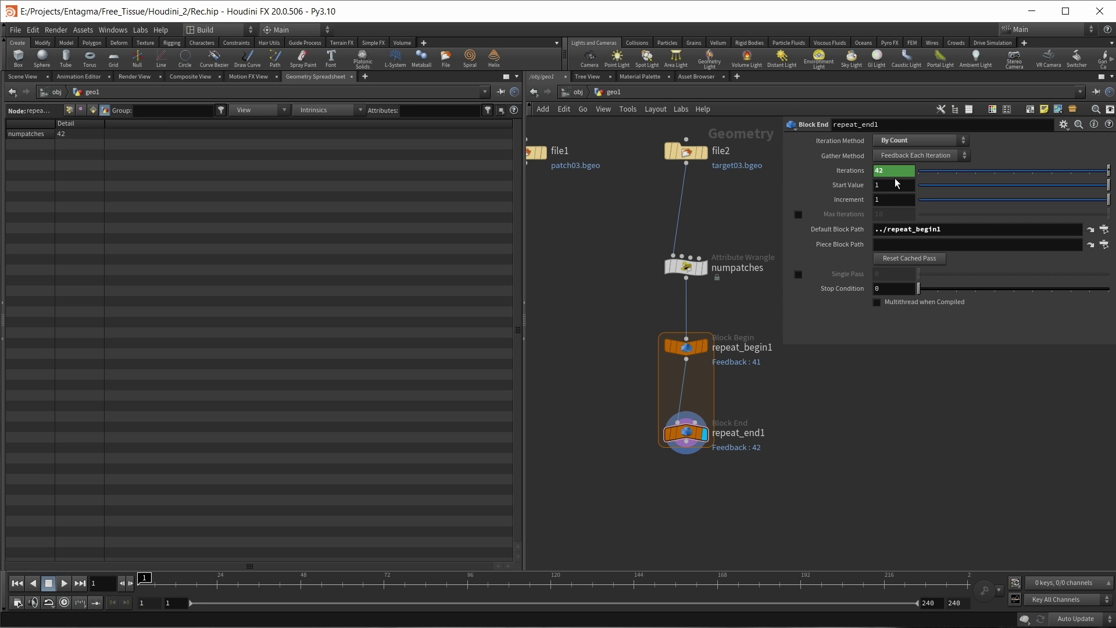
{"action": "middle_click_drag", "start_coordinate": [684, 460], "coordinate": [686, 451]}
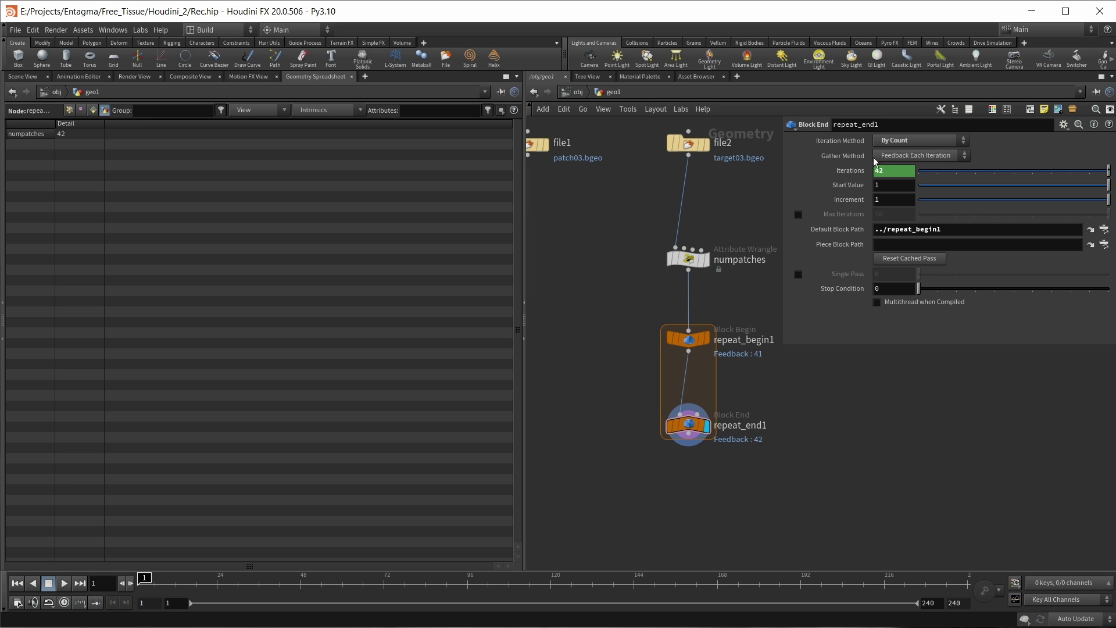
{"action": "left_click", "coordinate": [905, 154]}
{"action": "left_click", "coordinate": [913, 166]}
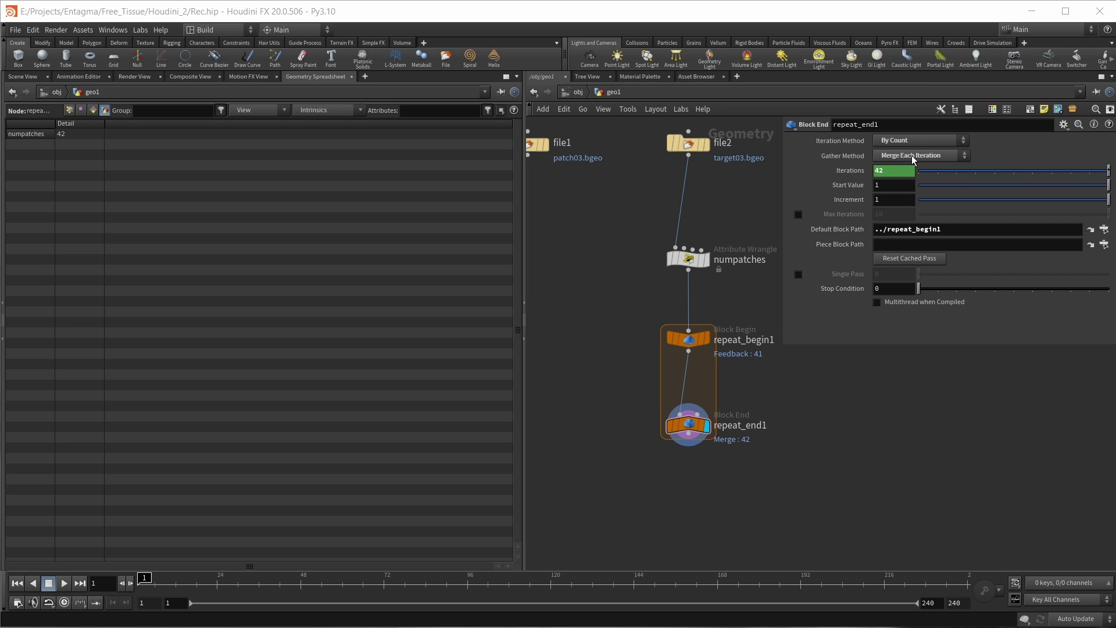
Set repeat_begin1's Method to Fetch Input and show the 3D Scene View.
{"action": "left_click", "coordinate": [688, 339]}
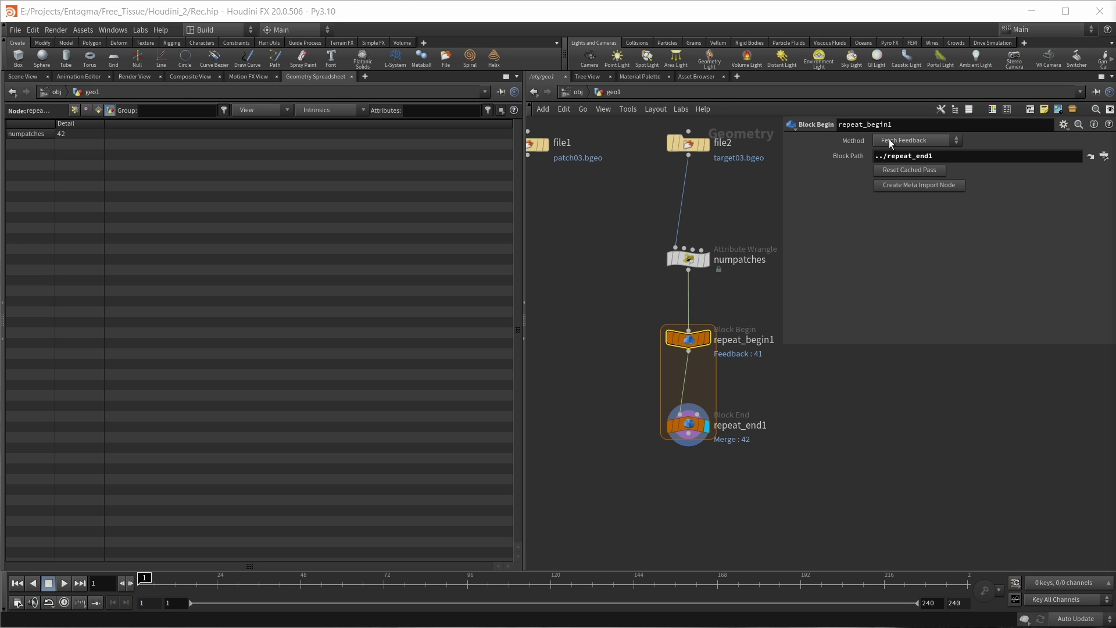
{"action": "left_click", "coordinate": [912, 140]}
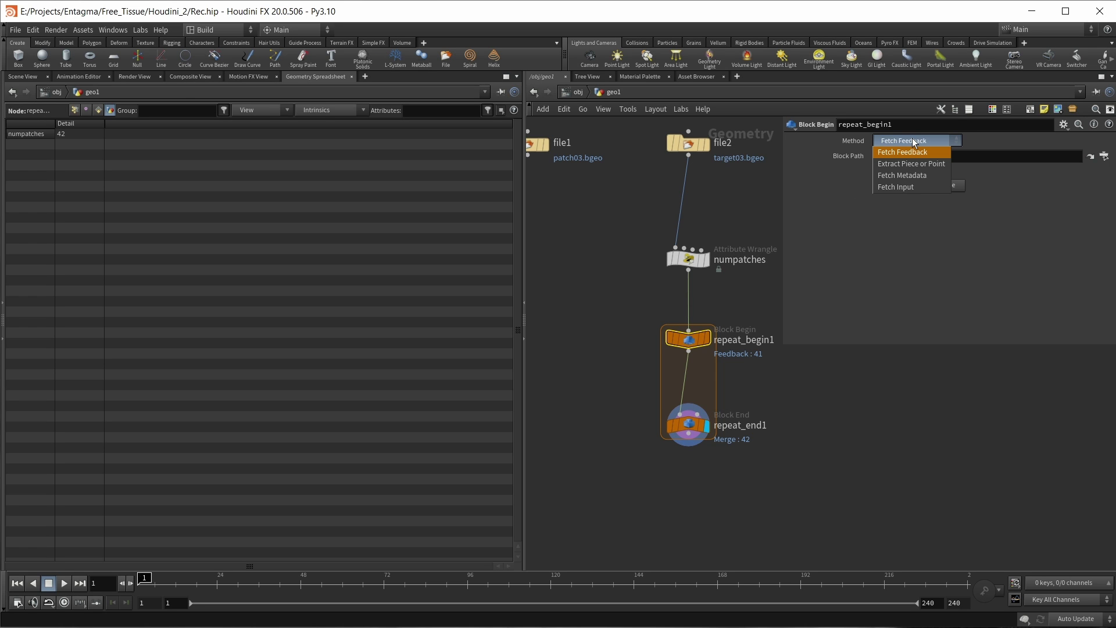
{"action": "left_click", "coordinate": [901, 188]}
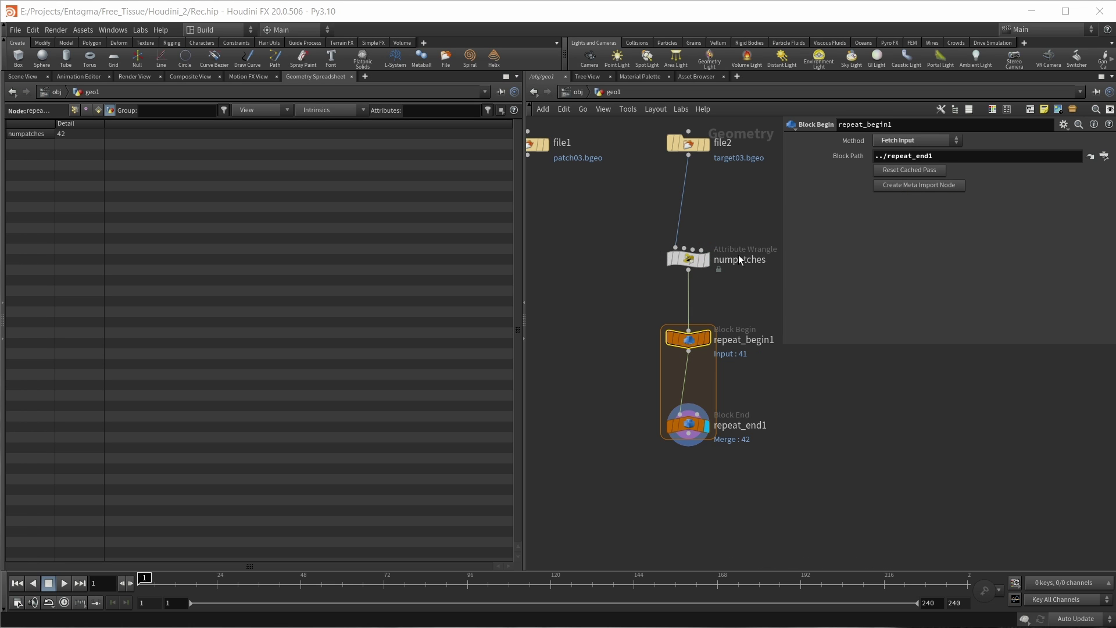
{"action": "left_click", "coordinate": [22, 77]}
Duplicate repeat_begin1 as repeat_begin2 for the file1 input.
{"action": "key", "text": "h"}
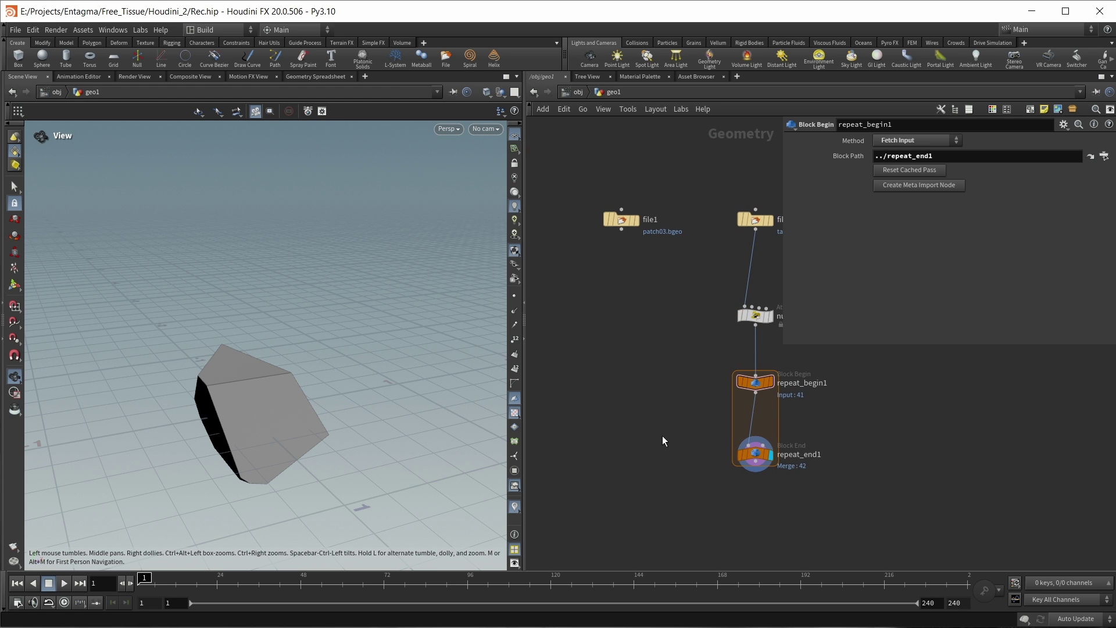
{"action": "left_click_drag", "start_coordinate": [755, 382], "coordinate": [614, 382], "text": "alt"}
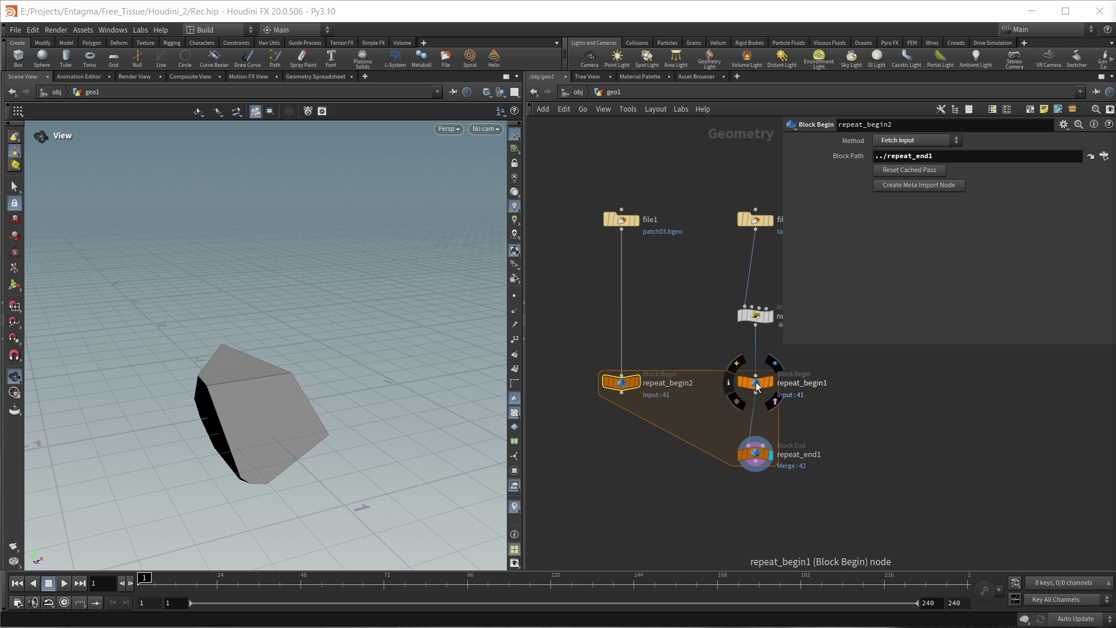
{"action": "left_click", "coordinate": [755, 382]}
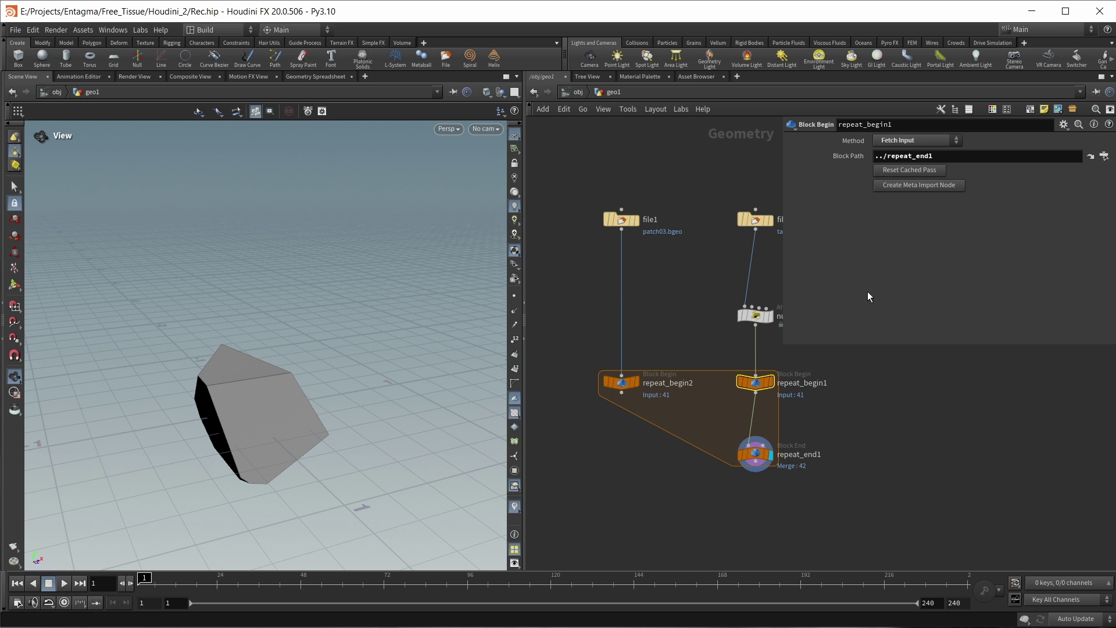
Create repeat_begin1's metadata import node and arrange it to the right.
{"action": "left_click", "coordinate": [911, 192]}
{"action": "left_click_drag", "start_coordinate": [859, 381], "coordinate": [927, 393]}
{"action": "left_click", "coordinate": [872, 391]}
{"action": "middle_click_drag", "start_coordinate": [684, 475], "coordinate": [728, 439]}
{"action": "middle_click_drag", "start_coordinate": [649, 446], "coordinate": [538, 467]}
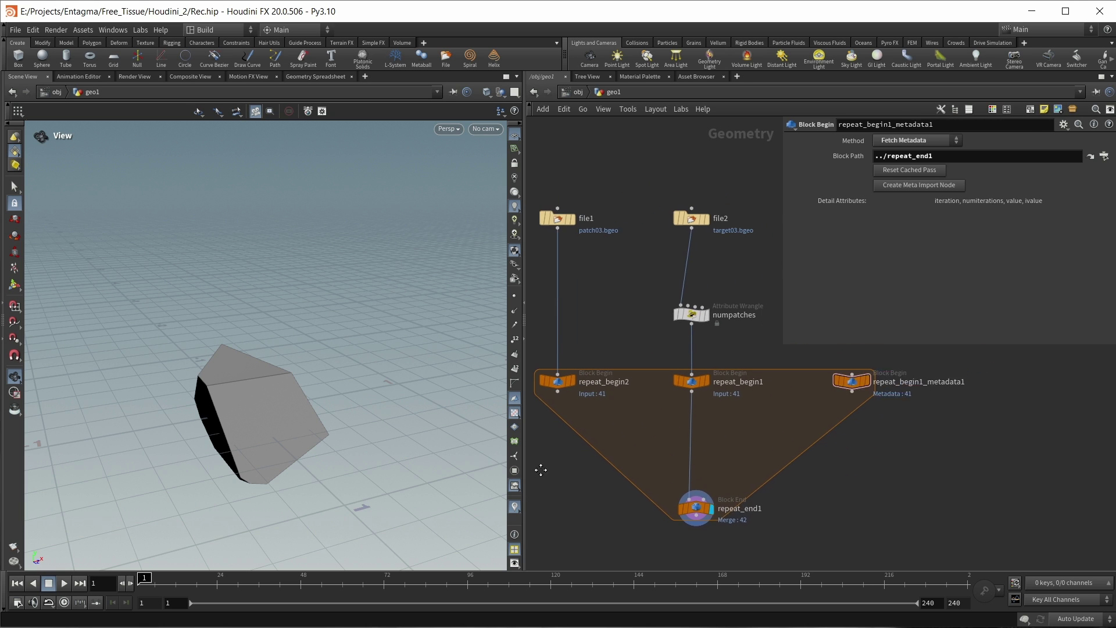
Add a Point Wrangle node inside the loop block.
{"action": "key", "text": "Tab"}
{"action": "type", "text": "point"}
{"action": "key", "text": "Return"}
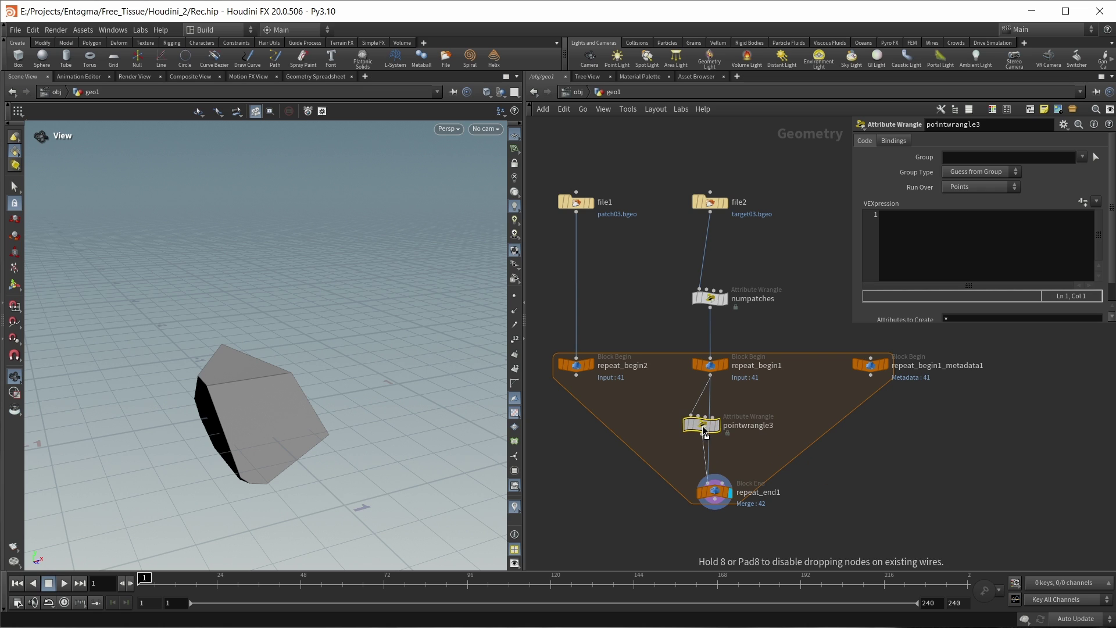
Insert pointwrangle3 into the repeat block, fed by repeat_begin2 and repeat_begin1_metadata1 as second and third inputs.
{"action": "left_click", "coordinate": [711, 432]}
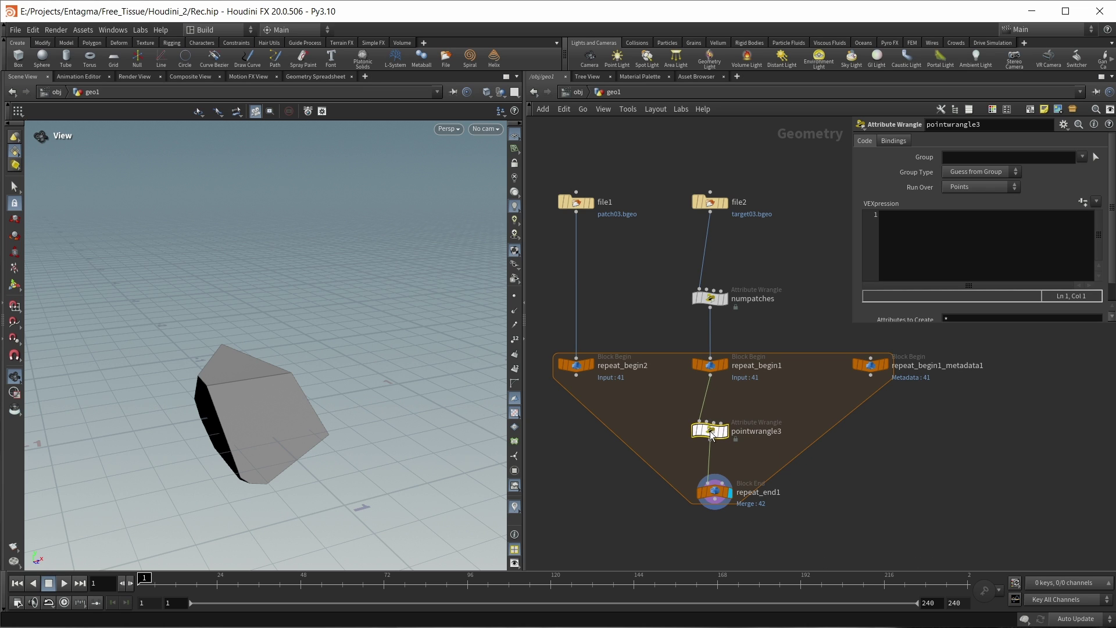
{"action": "left_click_drag", "start_coordinate": [576, 376], "coordinate": [710, 375]}
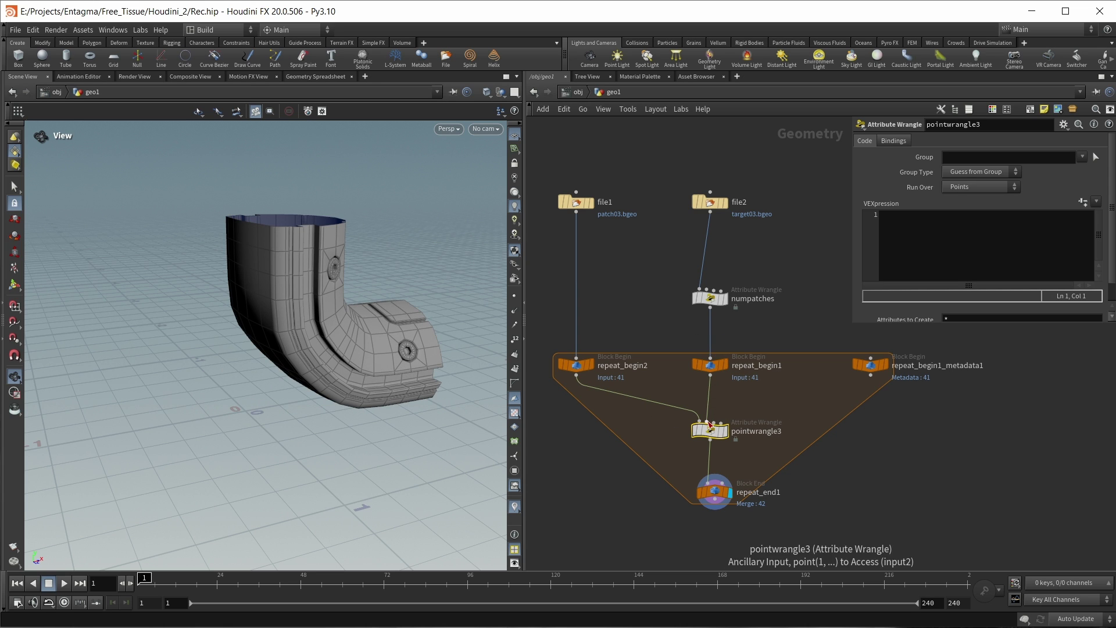
{"action": "left_click_drag", "start_coordinate": [870, 377], "coordinate": [721, 423]}
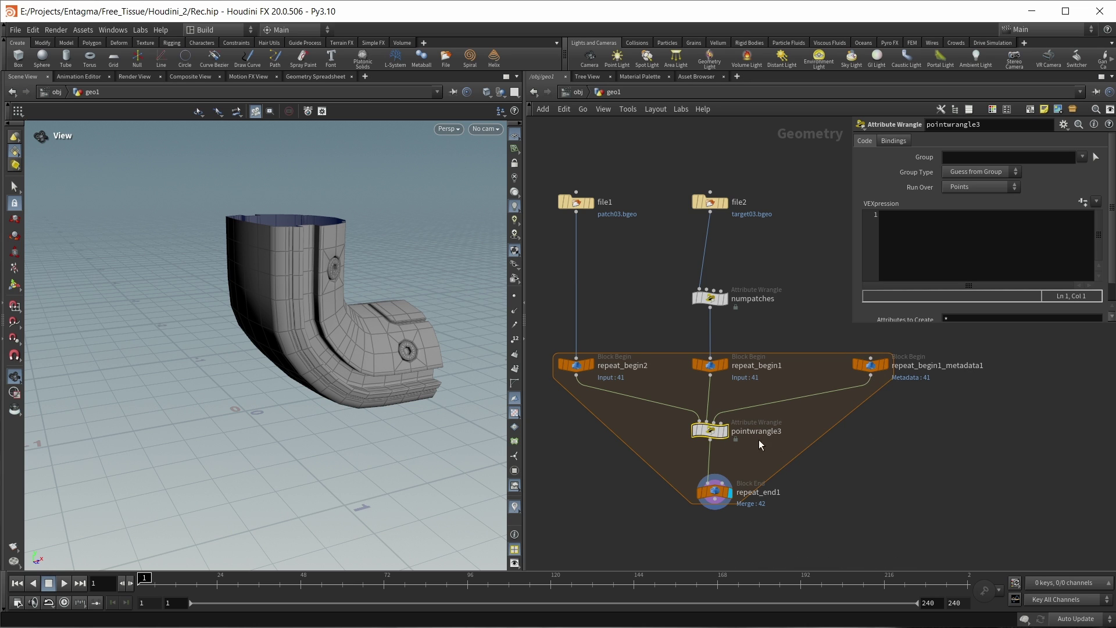
{"action": "left_click_drag", "start_coordinate": [716, 488], "coordinate": [711, 487]}
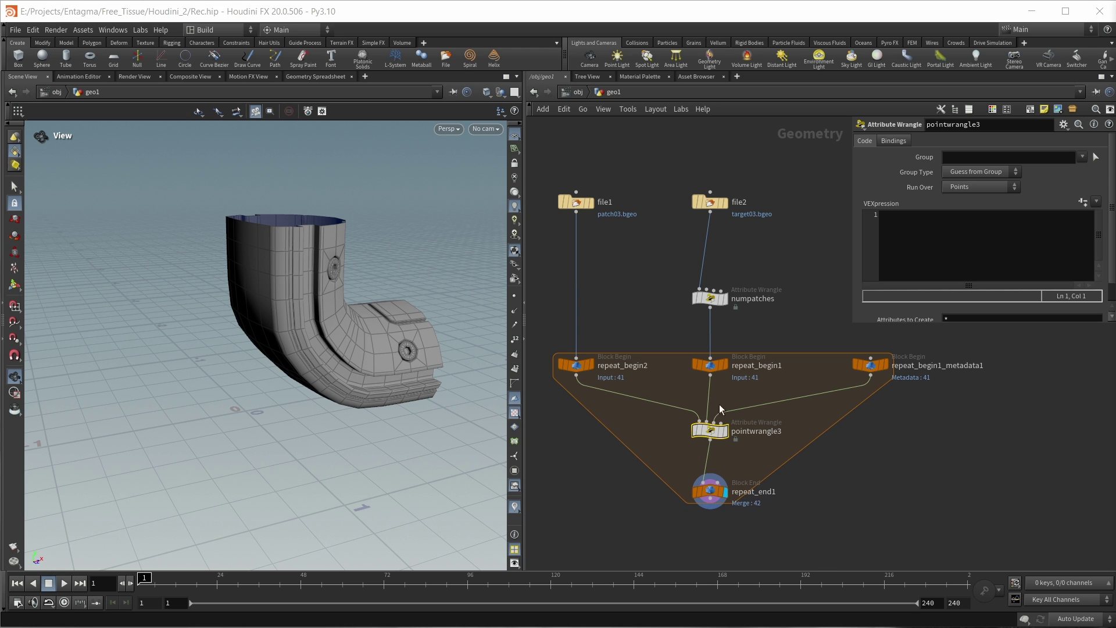
{"action": "left_click", "coordinate": [916, 241]}
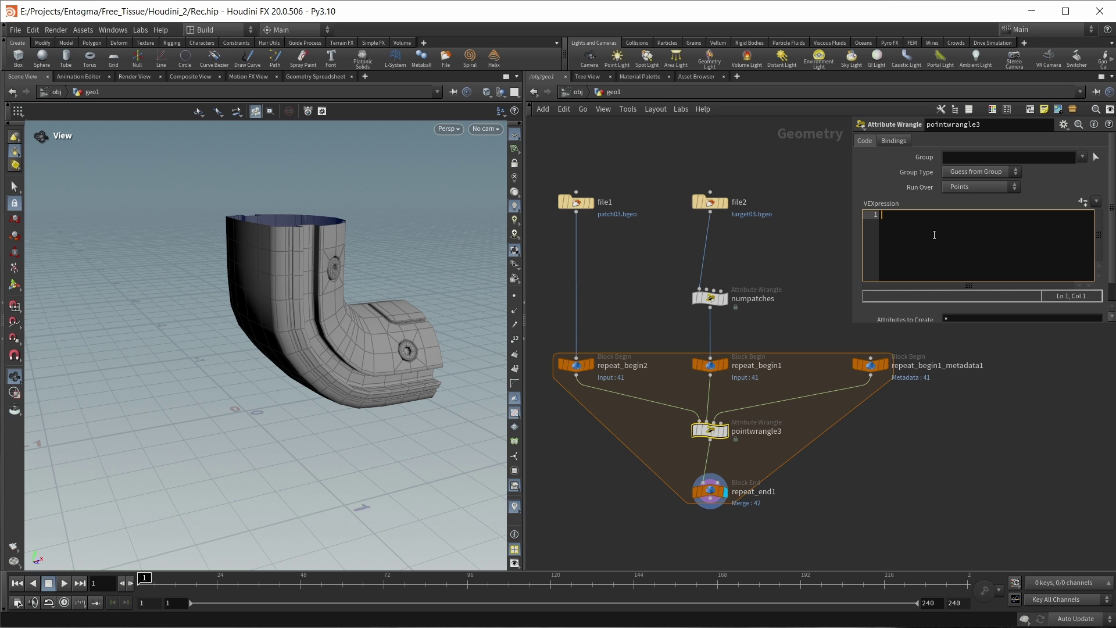
In pointwrangle3, write int patch = detail(2, "iteration"); and begin an osd_limitsurface call below it.
{"action": "type", "text": "int patch"}
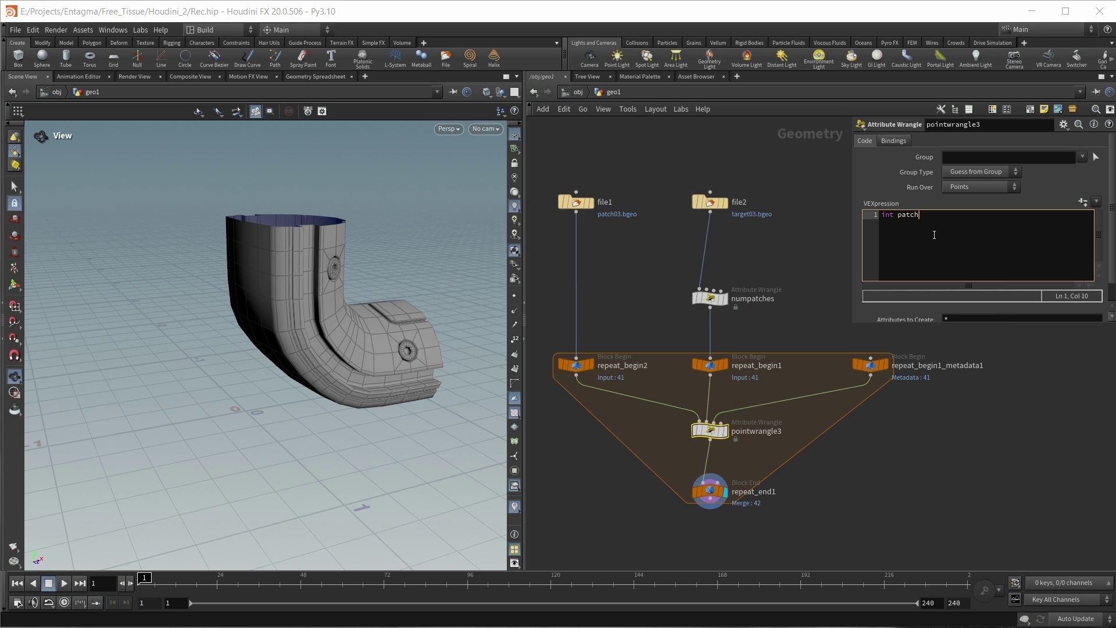
{"action": "type", "text": " = deta"}
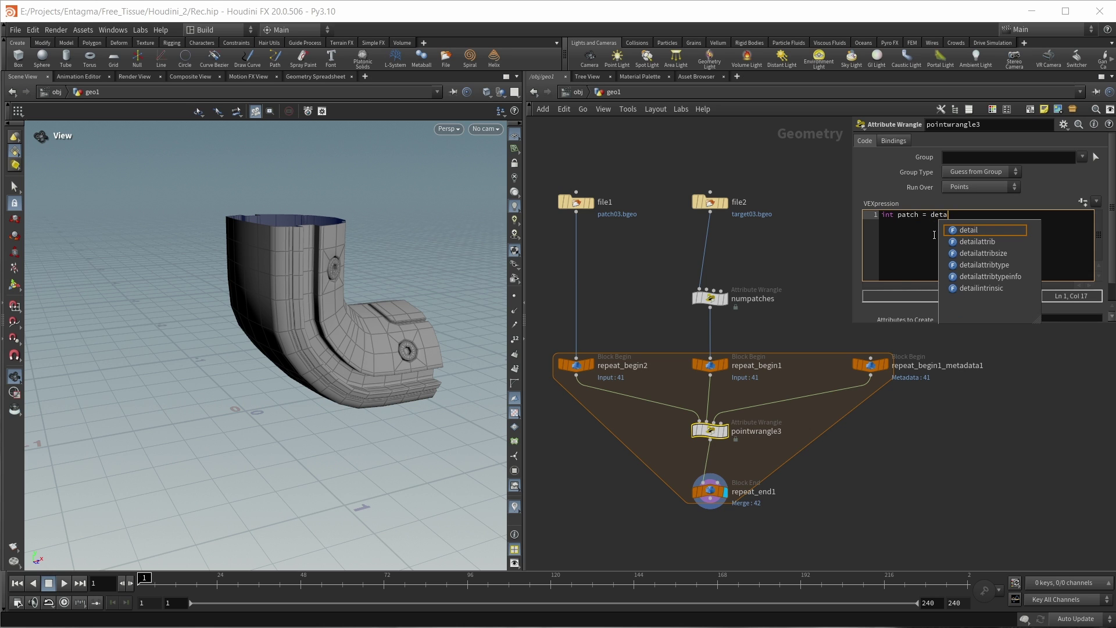
{"action": "type", "text": "il(2"}
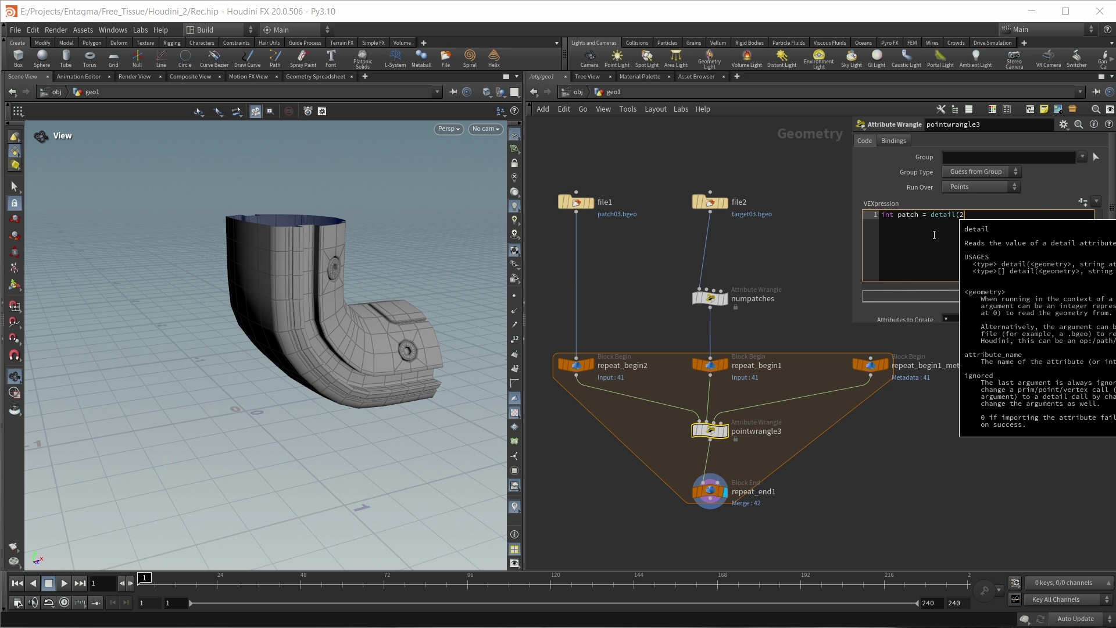
{"action": "type", "text": ", \"iteration\""}
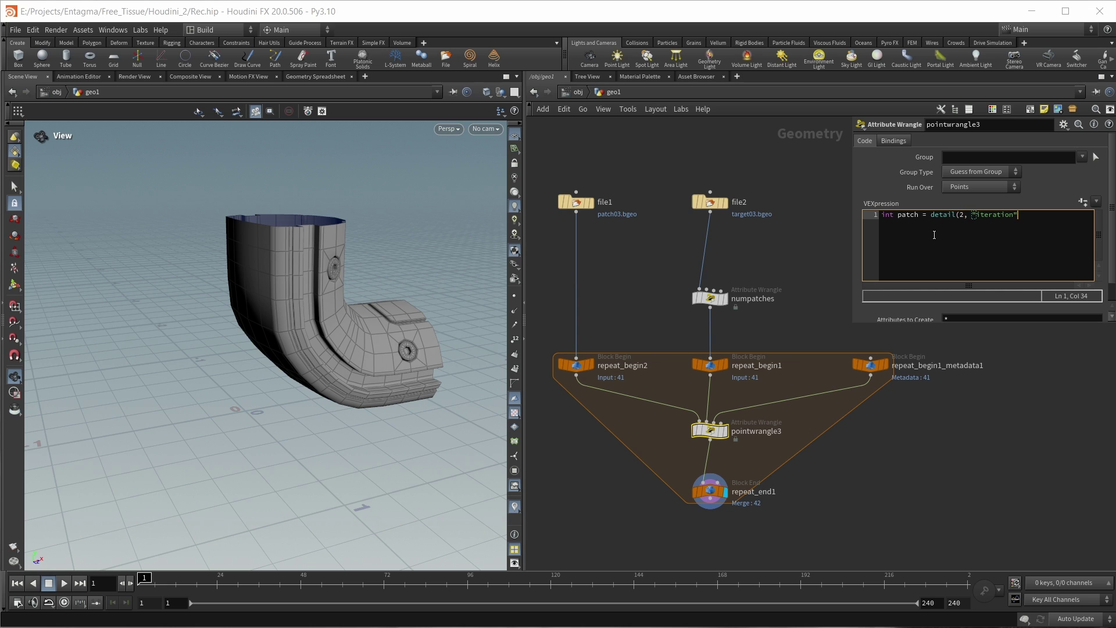
{"action": "type", "text": ");"}
{"action": "key", "text": "Return"}
{"action": "key", "text": "Return"}
{"action": "type", "text": "osd_limi"}
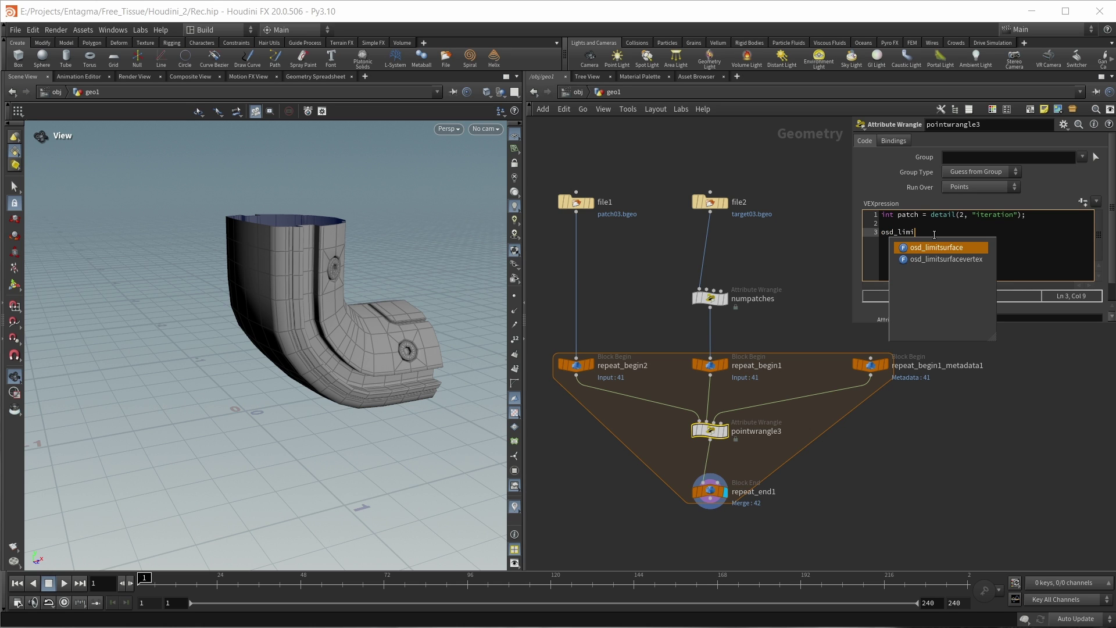
{"action": "key", "text": "Return"}
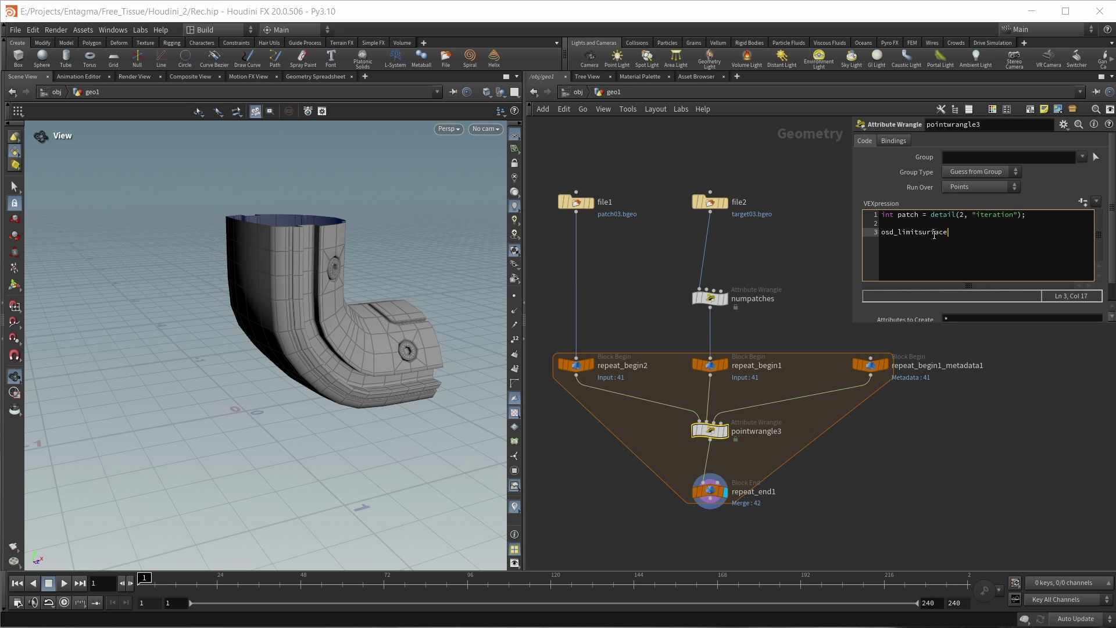
{"action": "left_click_drag", "start_coordinate": [349, 361], "coordinate": [328, 362]}
{"action": "left_click_drag", "start_coordinate": [426, 351], "coordinate": [305, 401]}
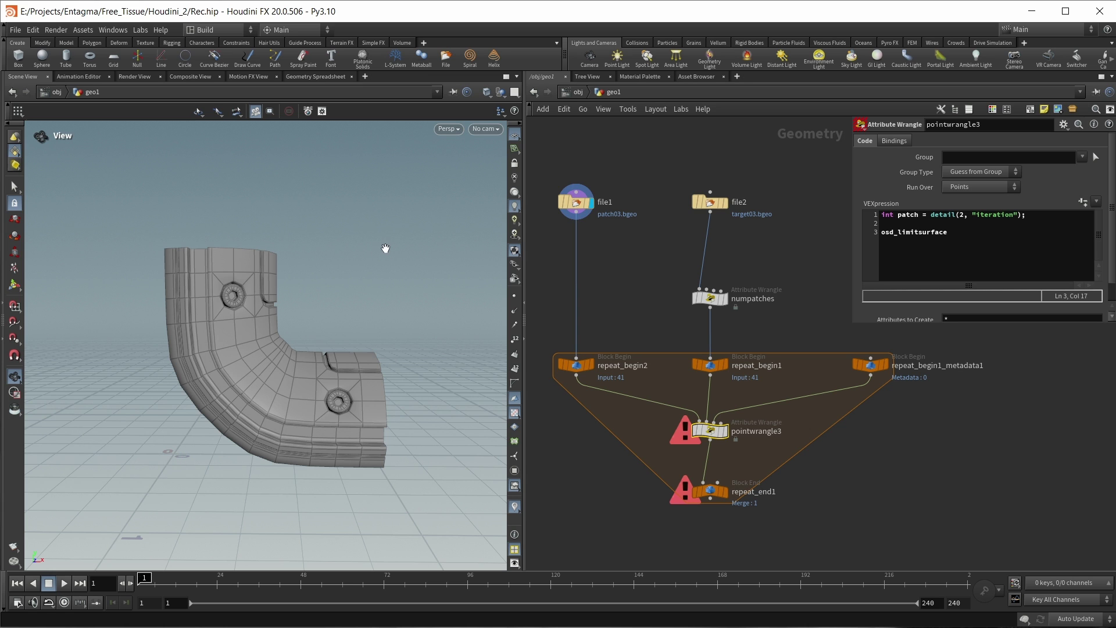
{"action": "left_click_drag", "start_coordinate": [357, 259], "coordinate": [165, 232]}
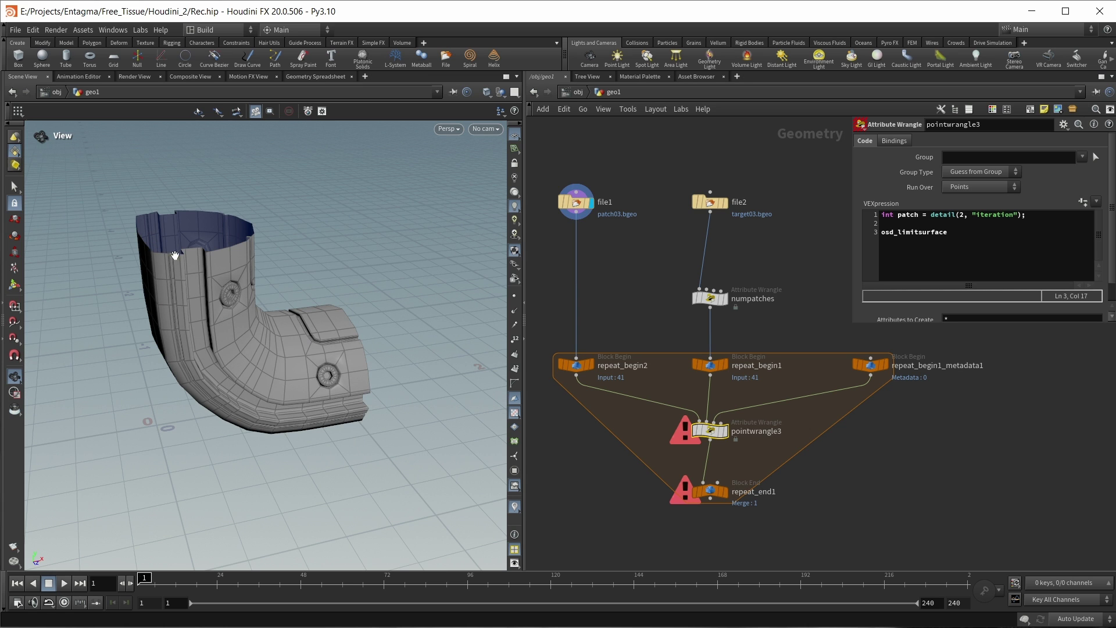
{"action": "left_click_drag", "start_coordinate": [179, 351], "coordinate": [267, 403]}
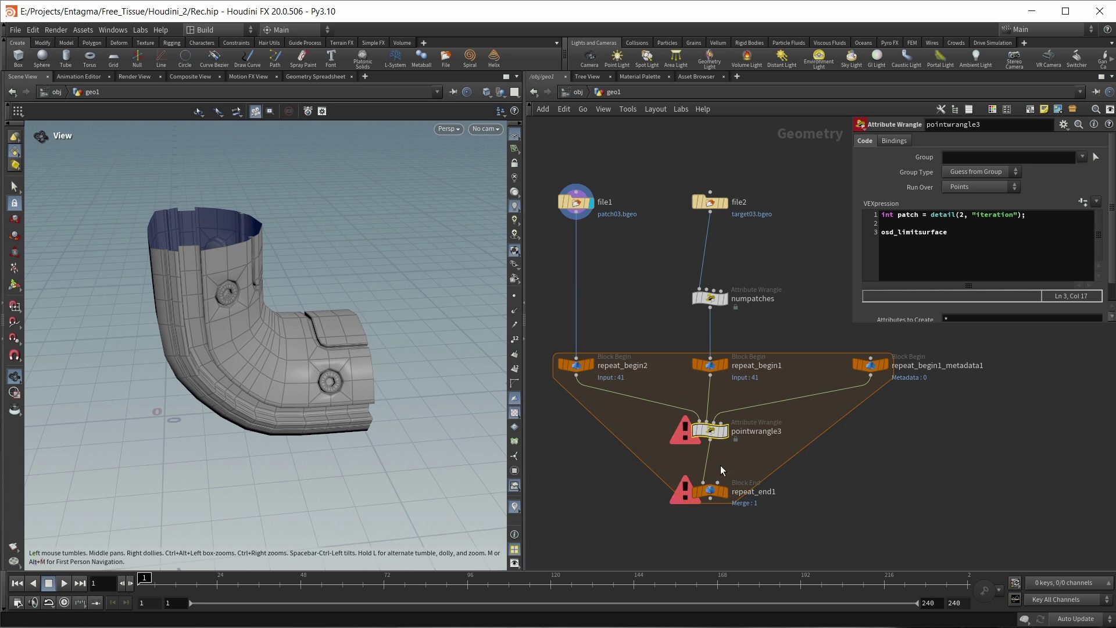
{"action": "left_click", "coordinate": [726, 491]}
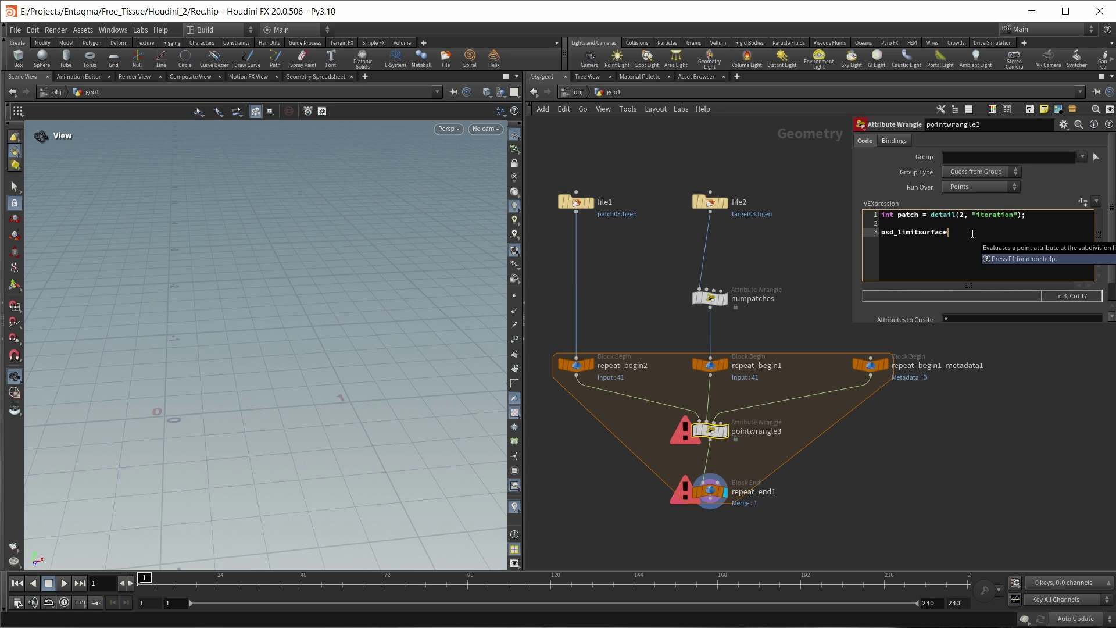
{"action": "type", "text": "("}
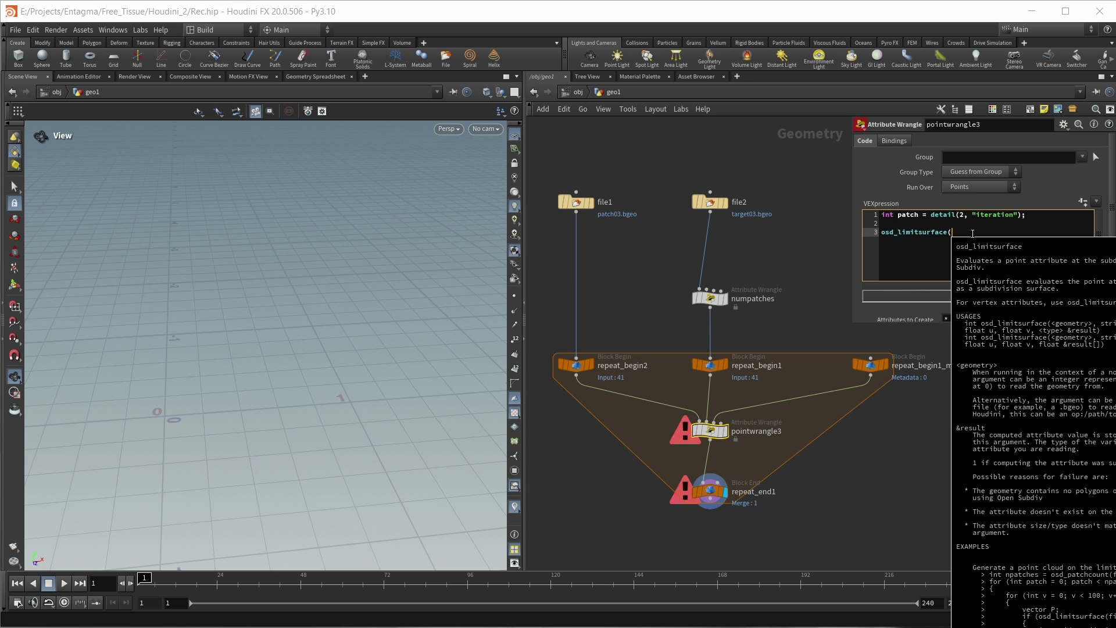
{"action": "type", "text": "1"}
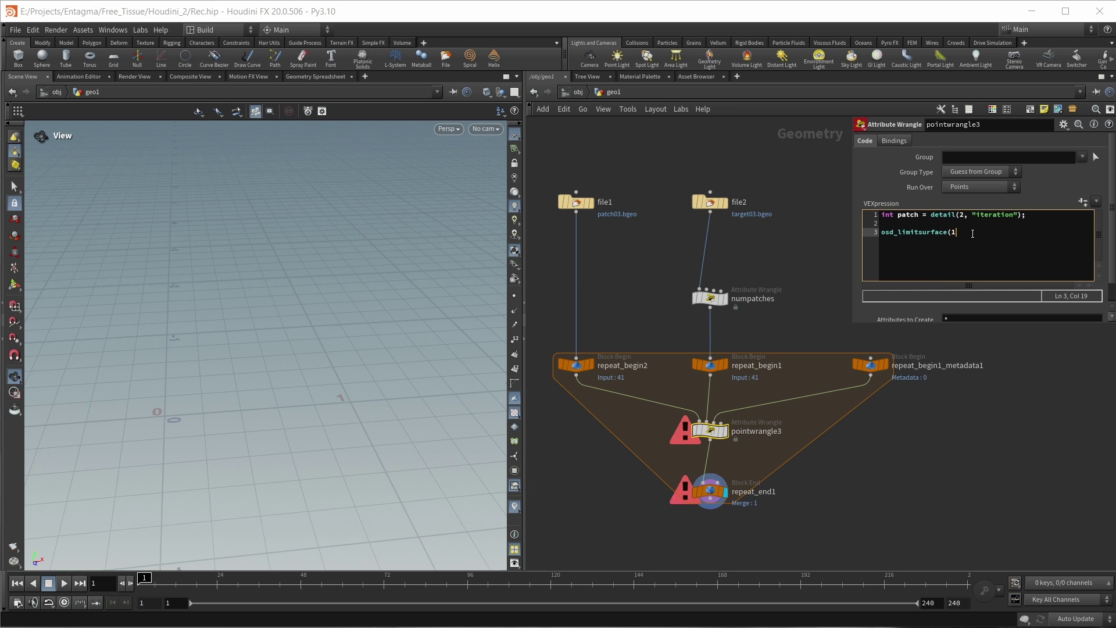
{"action": "type", "text": ", 'P', patch,"}
{"action": "type", "text": "v@P.x, v@P.y,"}
{"action": "type", "text": "pos);"}
Declare 'vector pos;' above the limit-surface call and commit the VEX code to clear the errors.
{"action": "key", "text": "Home"}
{"action": "key", "text": "Return"}
{"action": "key", "text": "Up"}
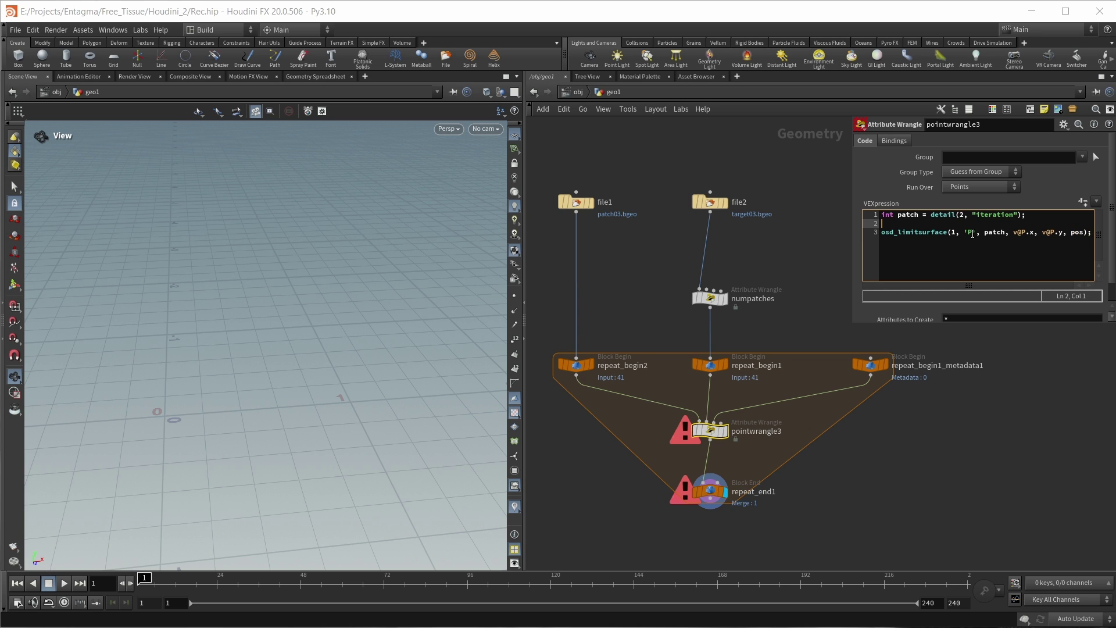
{"action": "type", "text": "vector pos"}
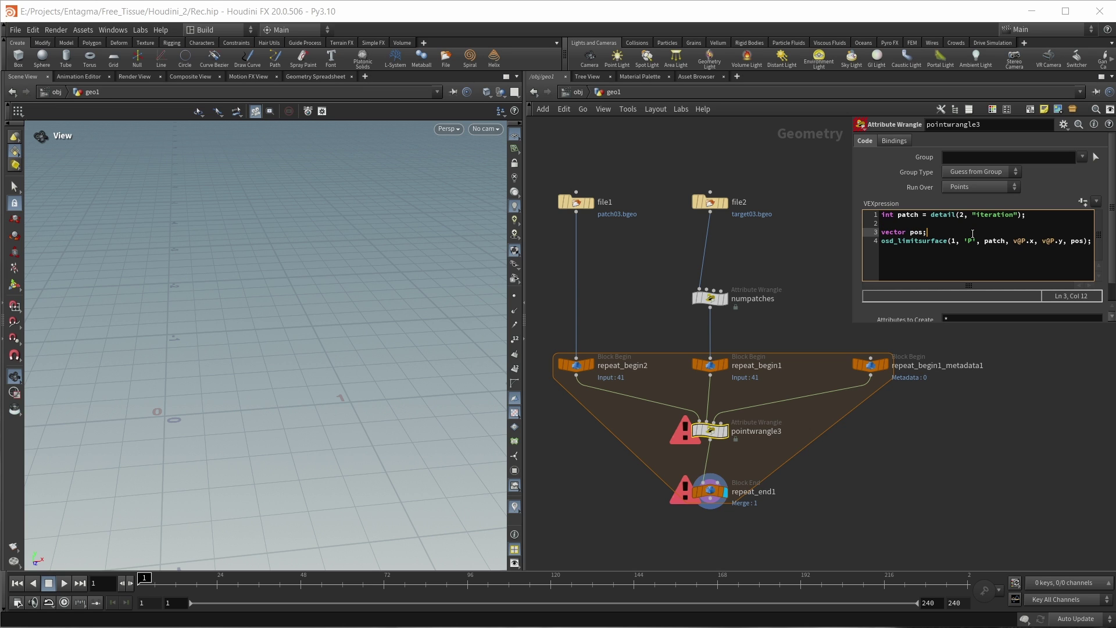
{"action": "type", "text": ";"}
{"action": "left_click_drag", "start_coordinate": [847, 247], "coordinate": [834, 247]}
{"action": "left_click", "coordinate": [1082, 249]}
{"action": "key", "text": "Return"}
{"action": "key", "text": "Return"}
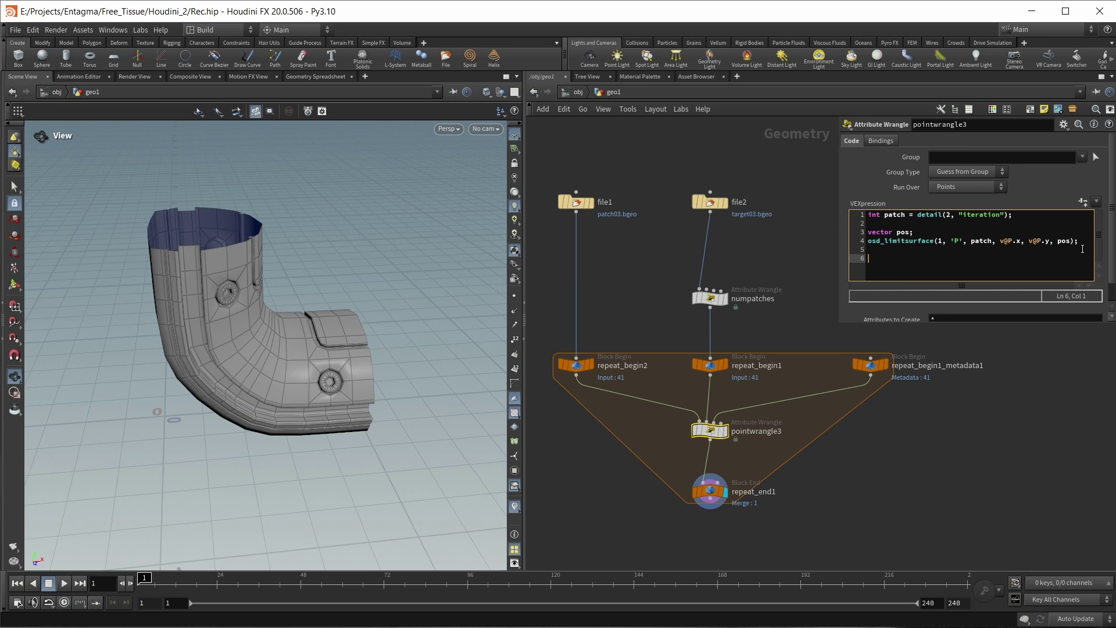
Add 'v@P = pos;', inspect the tiles wrapped over the target, and move numpatches lower.
{"action": "type", "text": "v"}
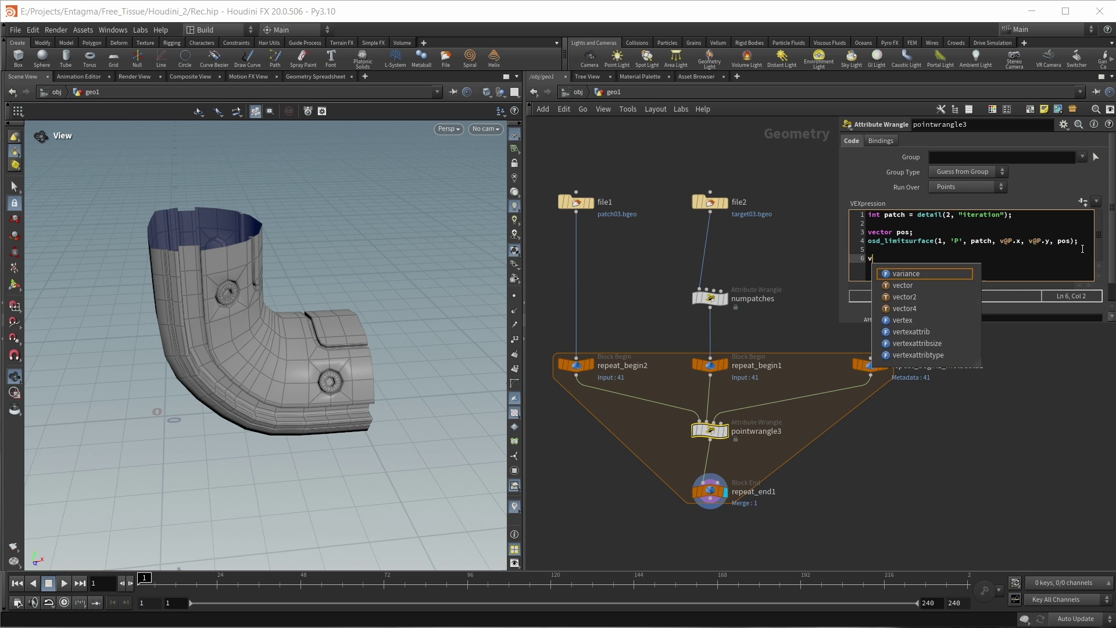
{"action": "type", "text": "@P = pos;"}
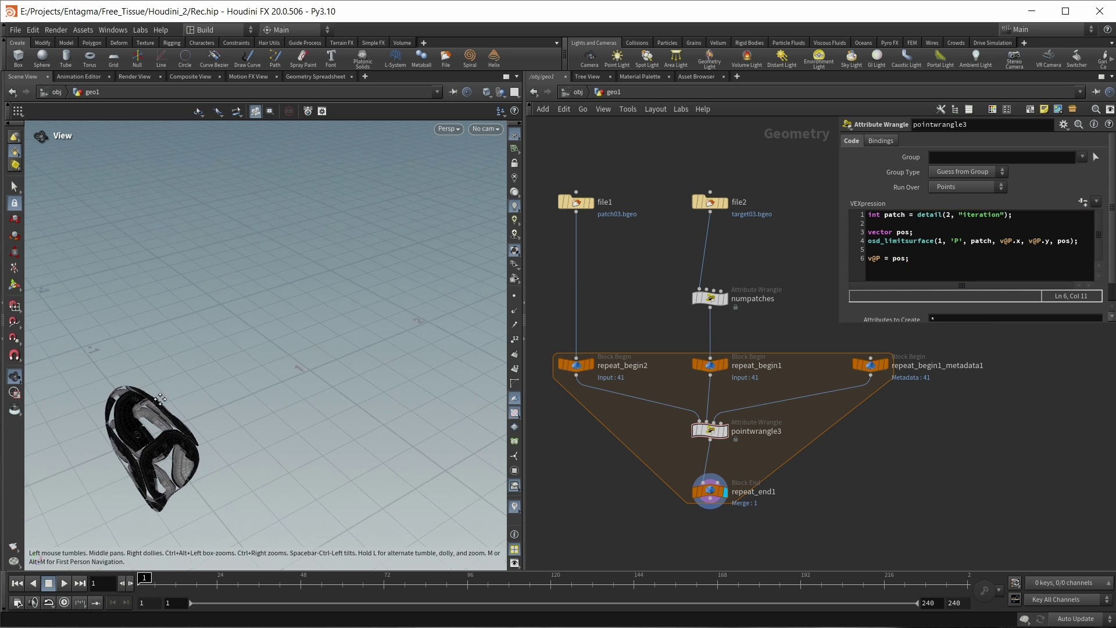
{"action": "left_click_drag", "start_coordinate": [160, 398], "coordinate": [388, 357]}
{"action": "left_click_drag", "start_coordinate": [366, 464], "coordinate": [337, 483]}
{"action": "left_click_drag", "start_coordinate": [266, 365], "coordinate": [288, 410]}
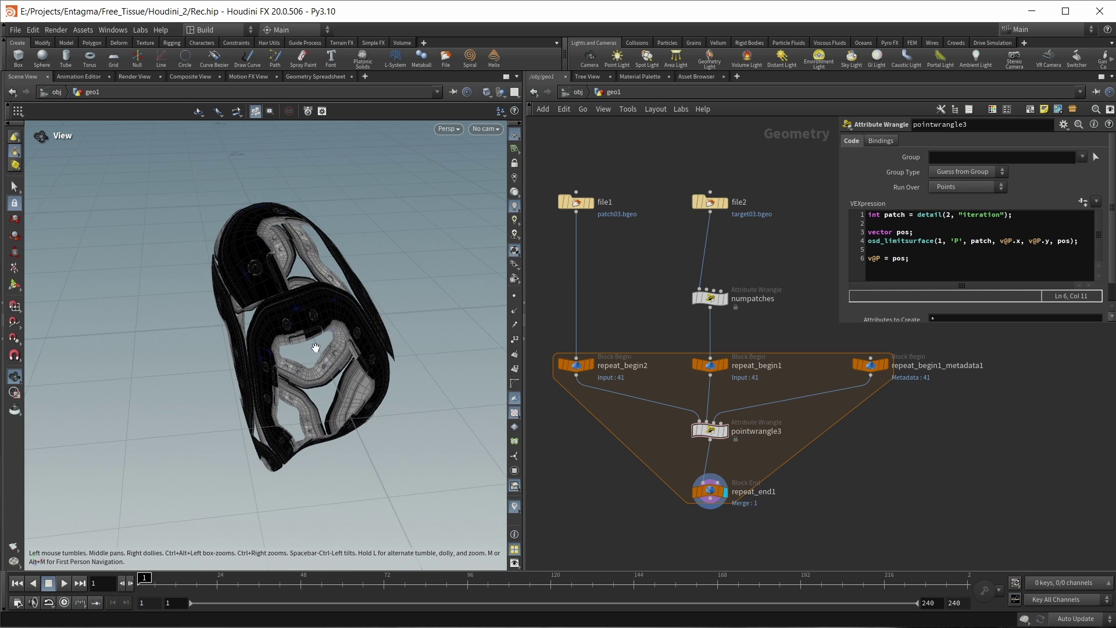
{"action": "left_click_drag", "start_coordinate": [350, 275], "coordinate": [357, 269]}
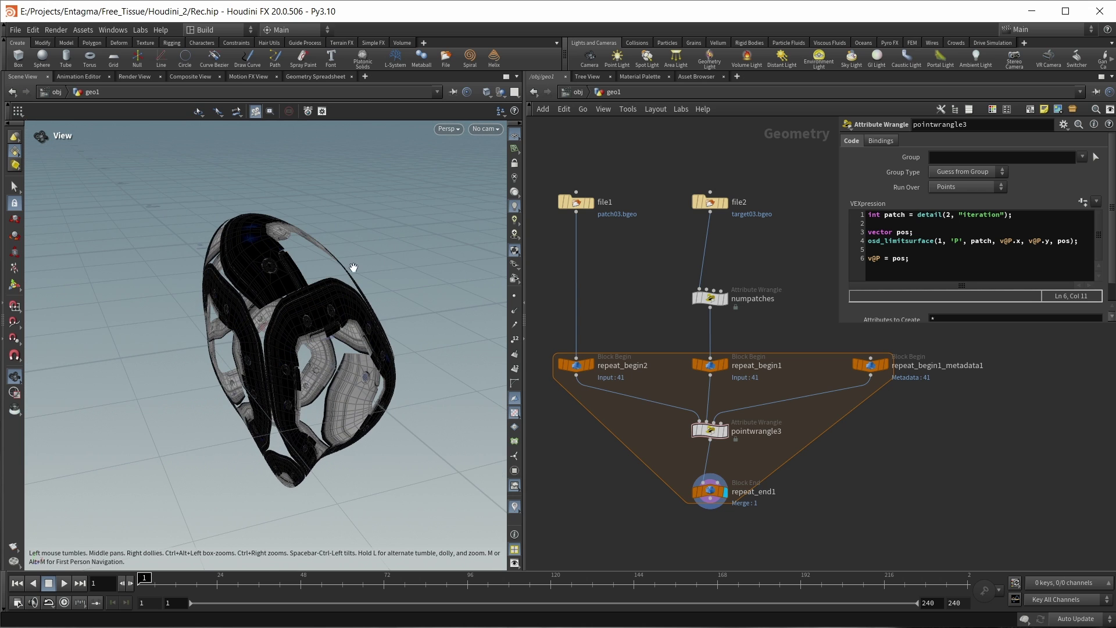
{"action": "left_click_drag", "start_coordinate": [1000, 242], "coordinate": [1020, 241]}
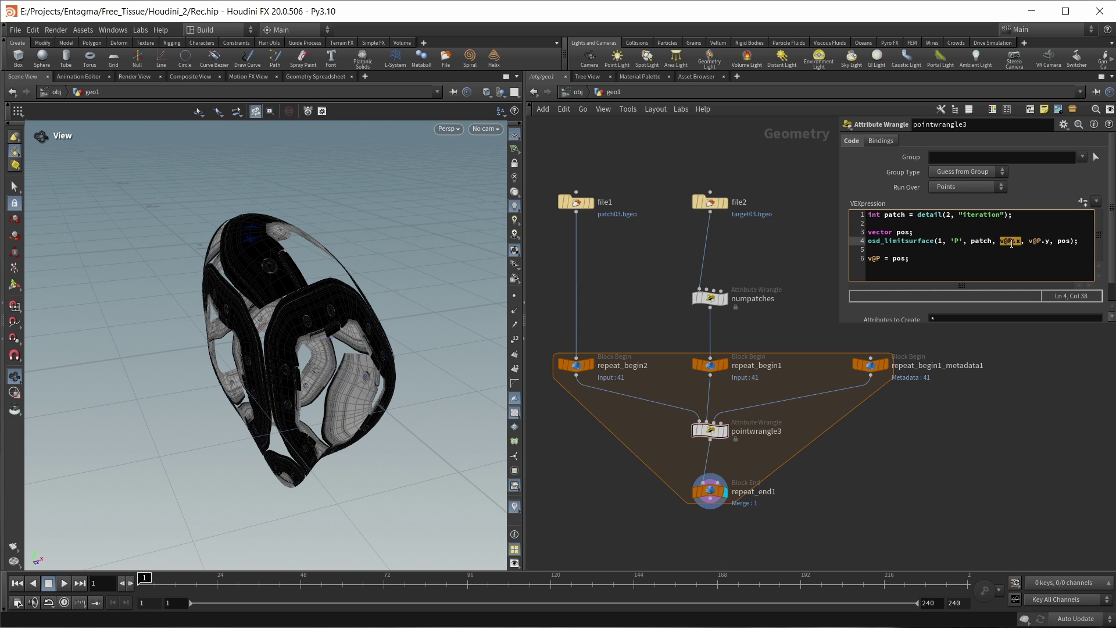
{"action": "left_click_drag", "start_coordinate": [343, 254], "coordinate": [339, 287]}
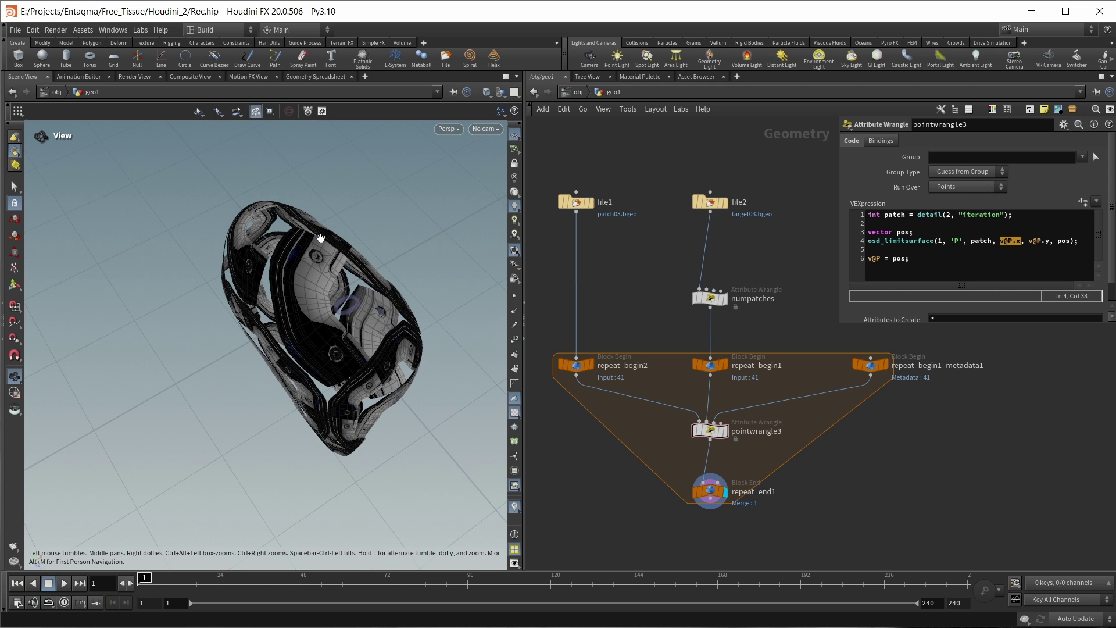
{"action": "left_click_drag", "start_coordinate": [267, 274], "coordinate": [186, 332]}
{"action": "left_click_drag", "start_coordinate": [278, 312], "coordinate": [233, 319]}
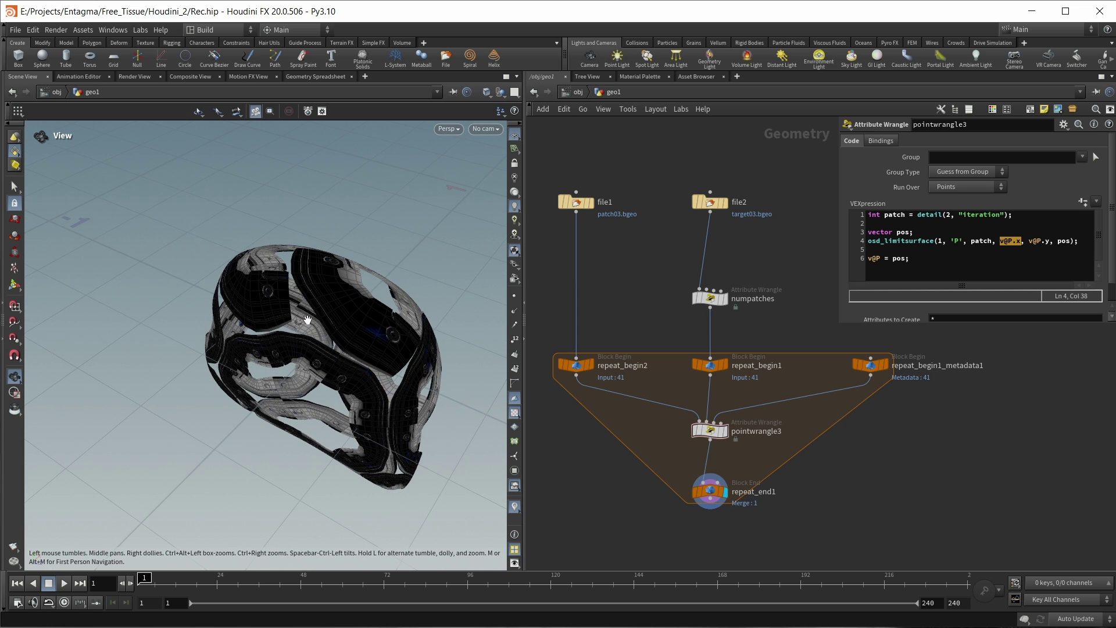
{"action": "left_click_drag", "start_coordinate": [307, 319], "coordinate": [242, 300]}
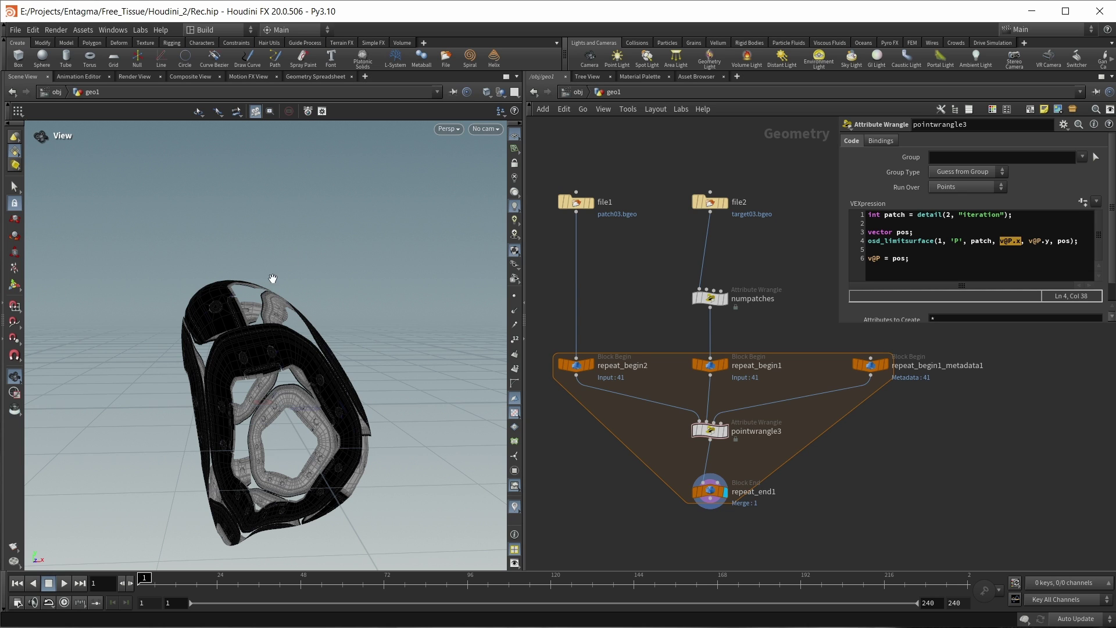
{"action": "left_click_drag", "start_coordinate": [707, 296], "coordinate": [706, 265]}
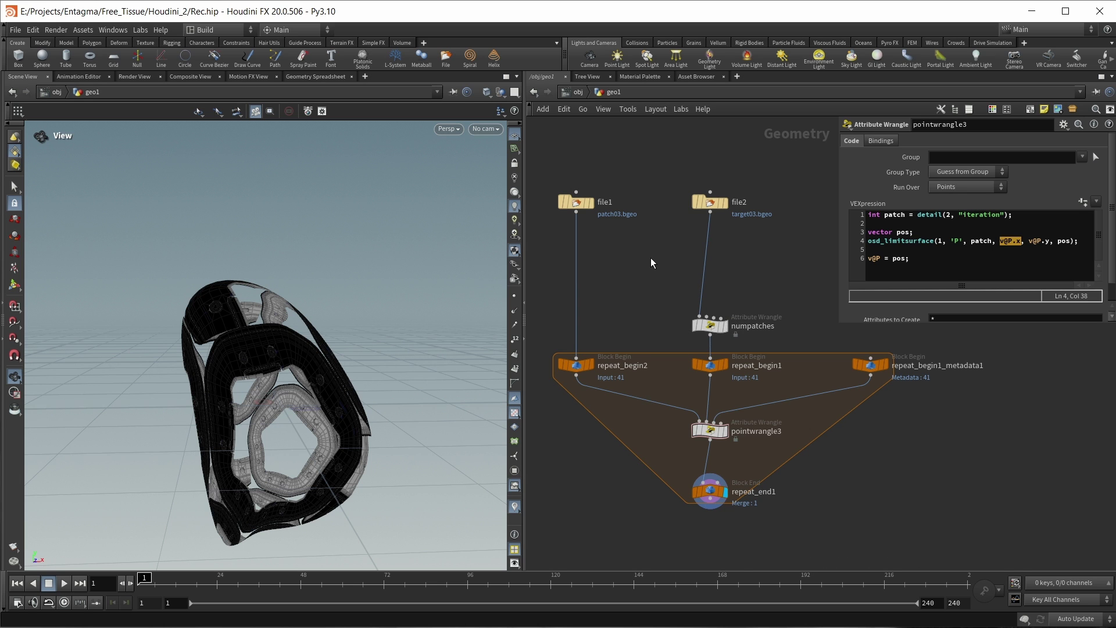
Insert a Normal node between file2 and numpatches that adds normals to Points.
{"action": "key", "text": "Tab"}
{"action": "type", "text": "nor"}
{"action": "key", "text": "Return"}
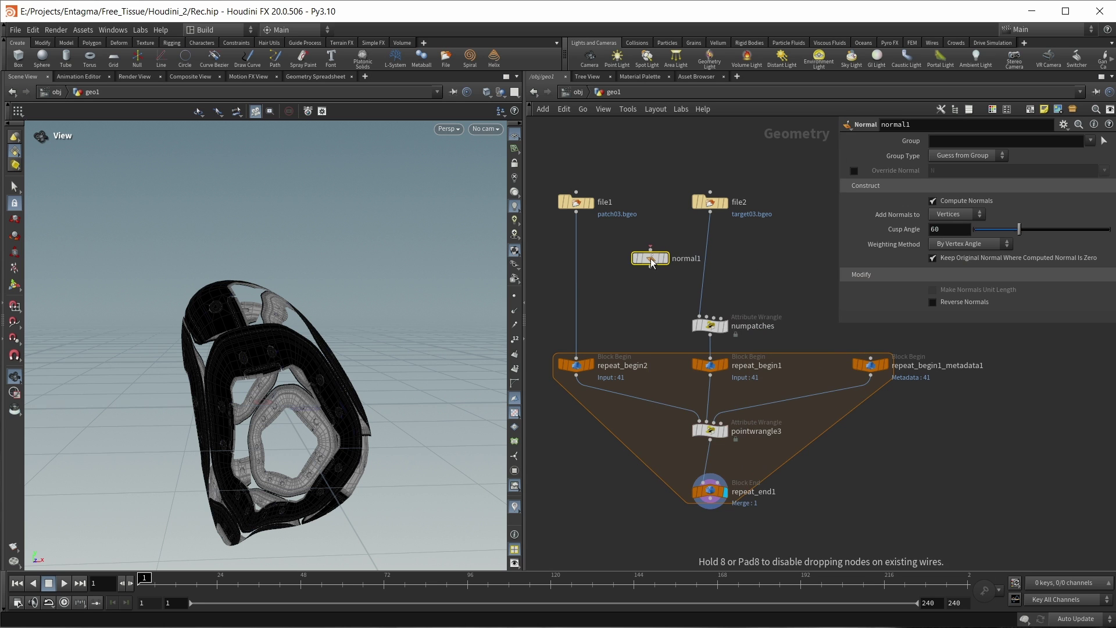
{"action": "left_click", "coordinate": [650, 258]}
{"action": "left_click", "coordinate": [707, 201]}
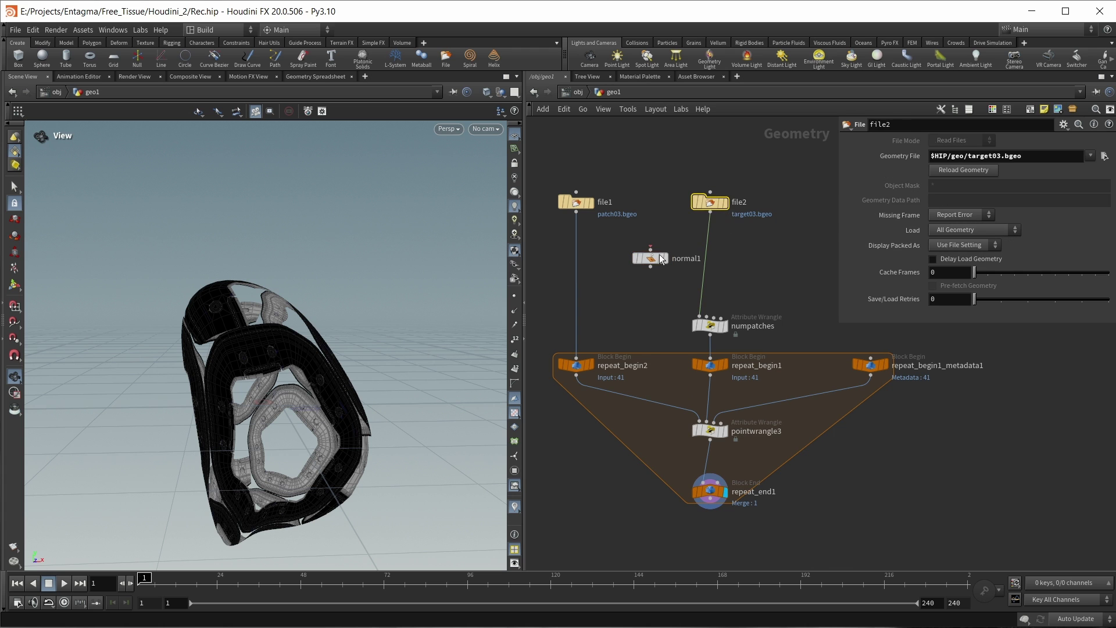
{"action": "left_click_drag", "start_coordinate": [647, 261], "coordinate": [706, 288]}
{"action": "left_click", "coordinate": [725, 286]}
{"action": "left_click", "coordinate": [965, 214]}
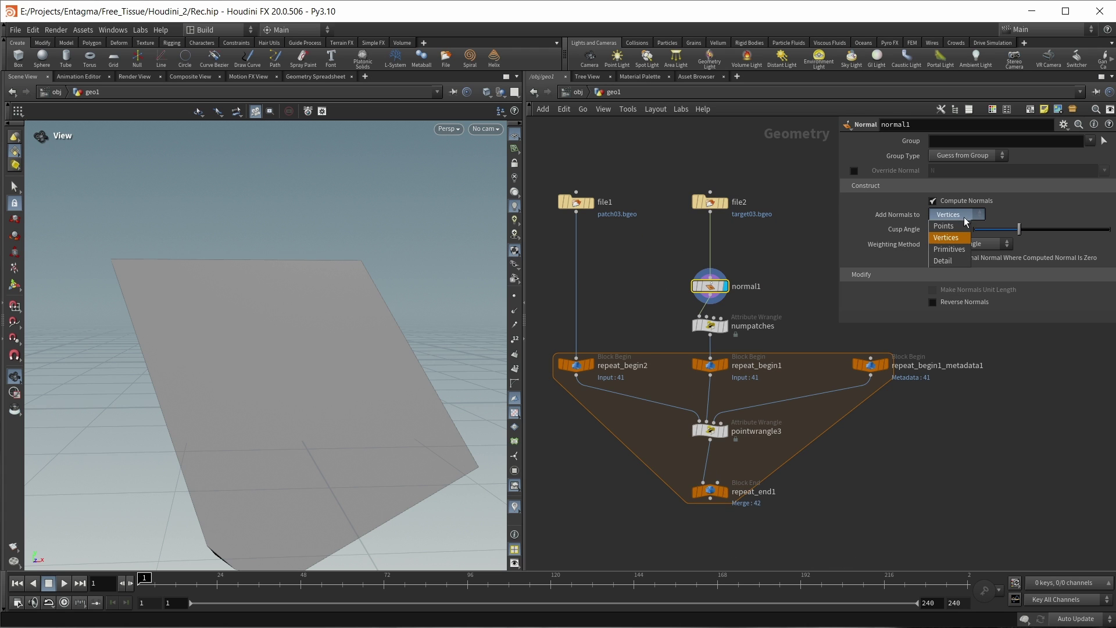
{"action": "left_click", "coordinate": [960, 225]}
Display pointwrangle3 and select its two position lookup lines.
{"action": "left_click_drag", "start_coordinate": [245, 304], "coordinate": [257, 324]}
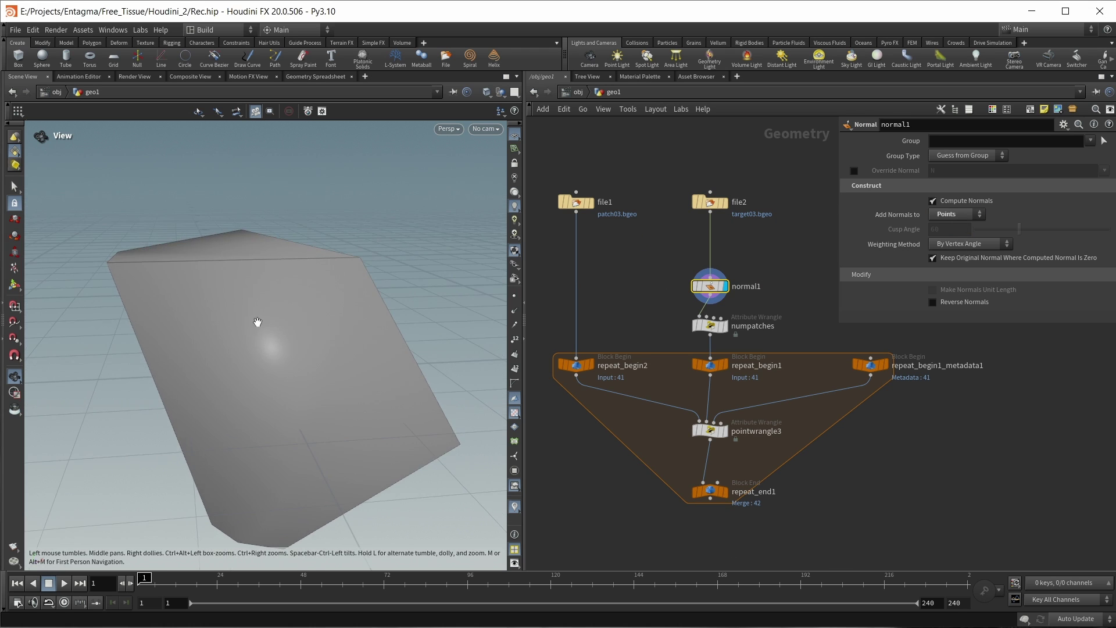
{"action": "left_click", "coordinate": [710, 431]}
{"action": "left_click", "coordinate": [724, 431]}
{"action": "left_click_drag", "start_coordinate": [1079, 241], "coordinate": [836, 236]}
{"action": "key", "text": "ctrl+c"}
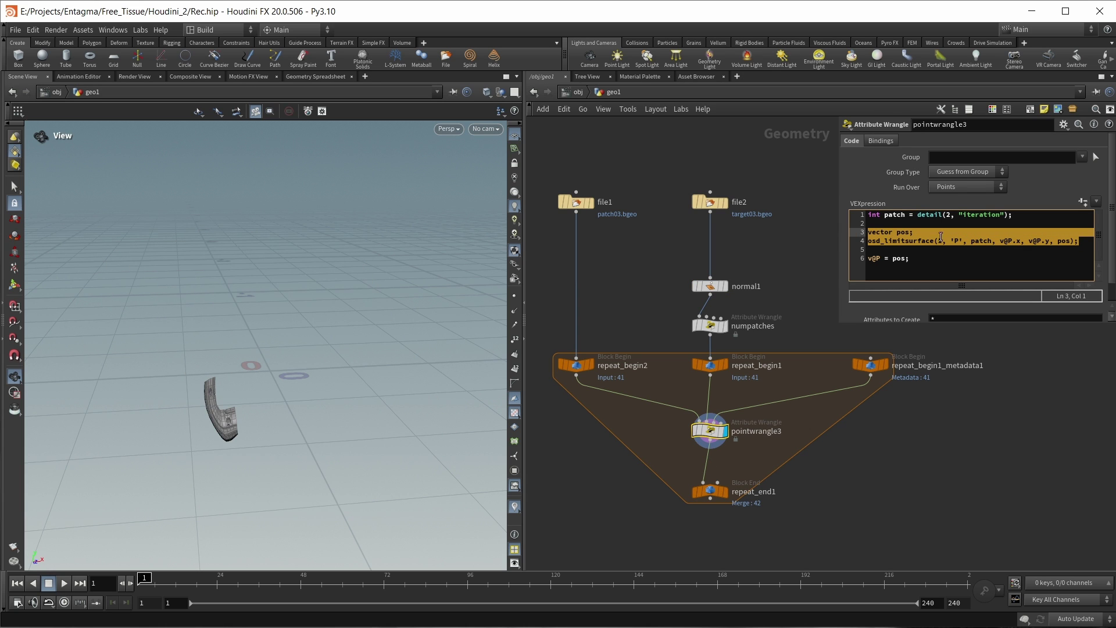
Duplicate the osd_limitsurface lookup to sample 'N' into a norm variable.
{"action": "left_click", "coordinate": [1082, 242]}
{"action": "key", "text": "Return"}
{"action": "key", "text": "Return"}
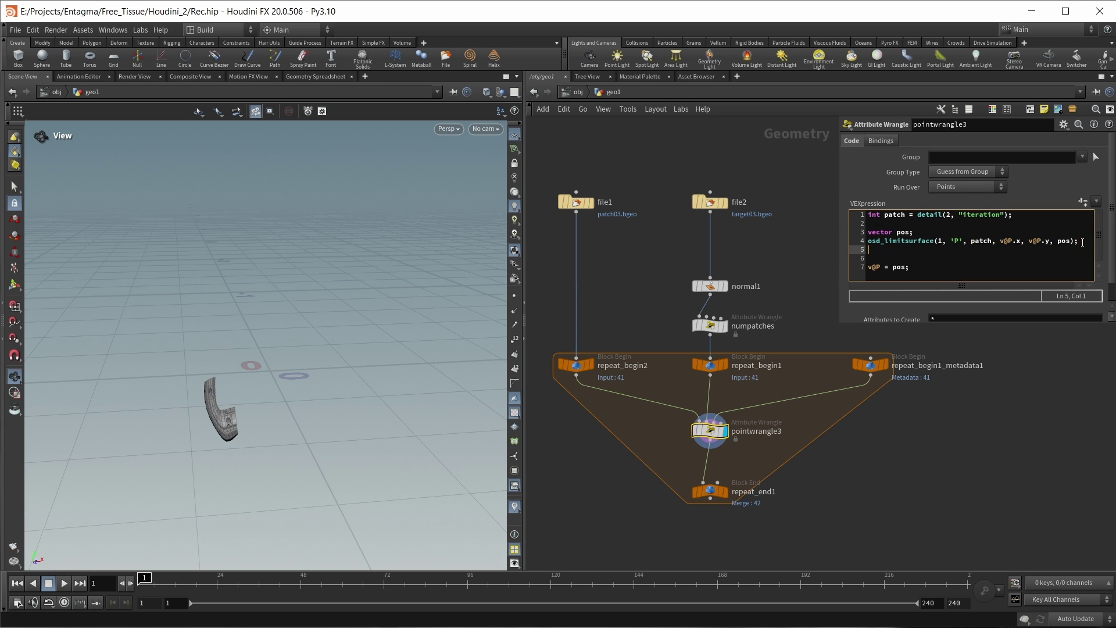
{"action": "key", "text": "ctrl+v"}
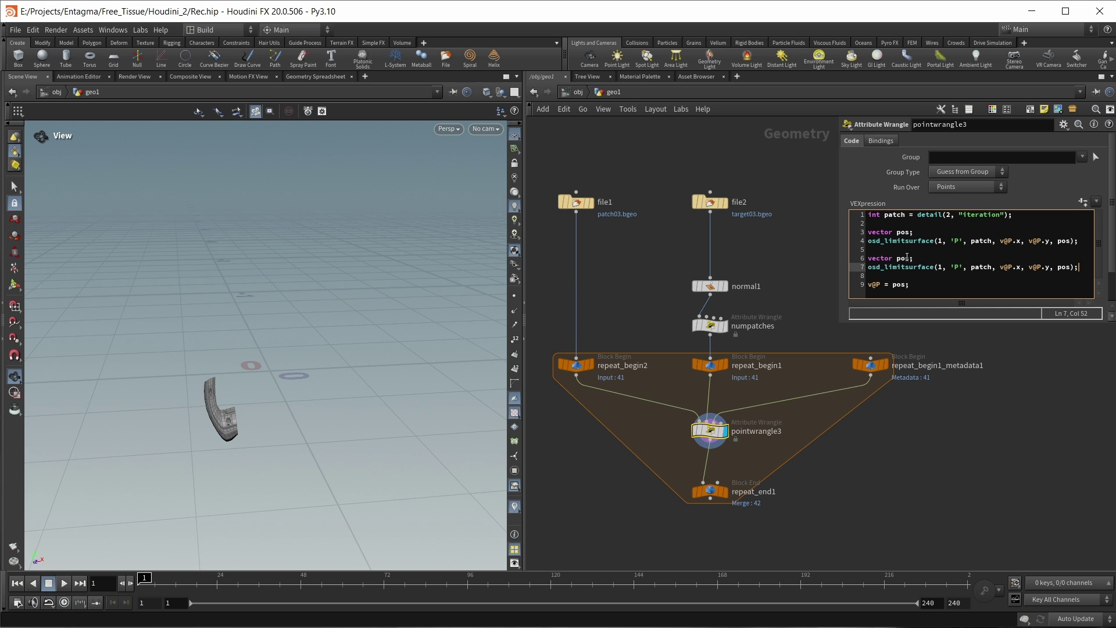
{"action": "double_click", "coordinate": [901, 258]}
{"action": "type", "text": "norm"}
{"action": "left_click", "coordinate": [956, 267]}
{"action": "type", "text": "N"}
{"action": "double_click", "coordinate": [1062, 268]}
{"action": "type", "text": "norm"}
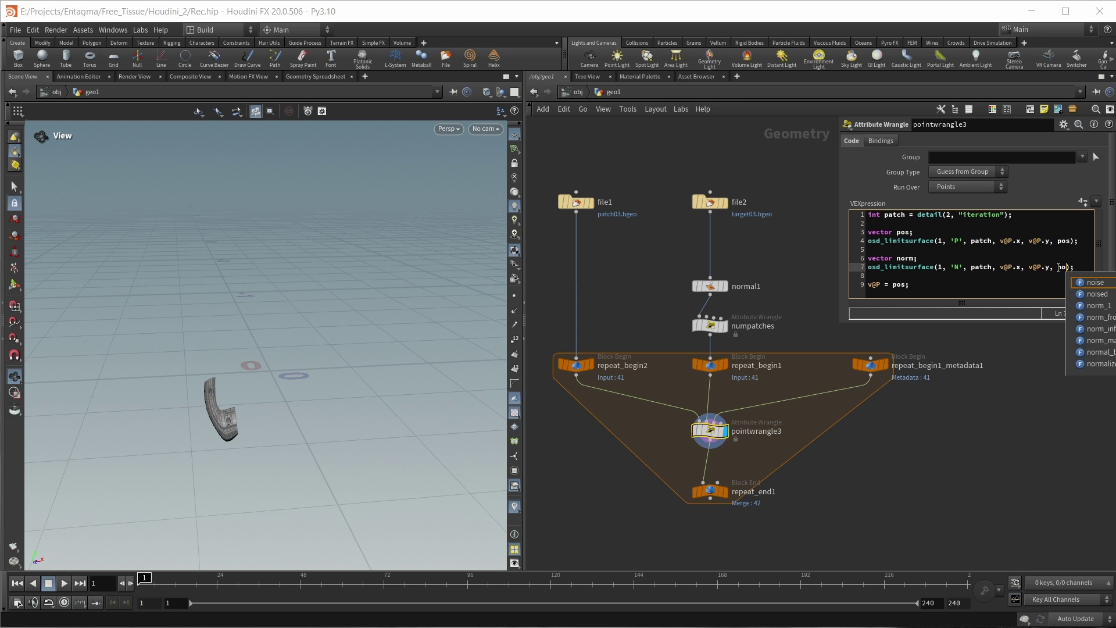
{"action": "left_click", "coordinate": [929, 283]}
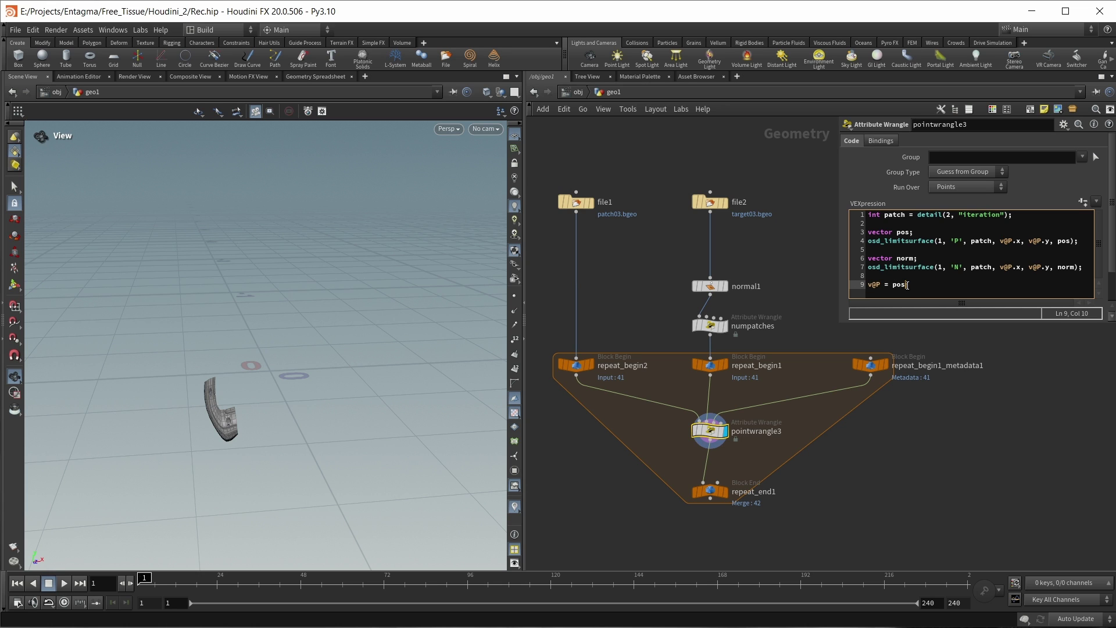
{"action": "type", "text": "+ norm"}
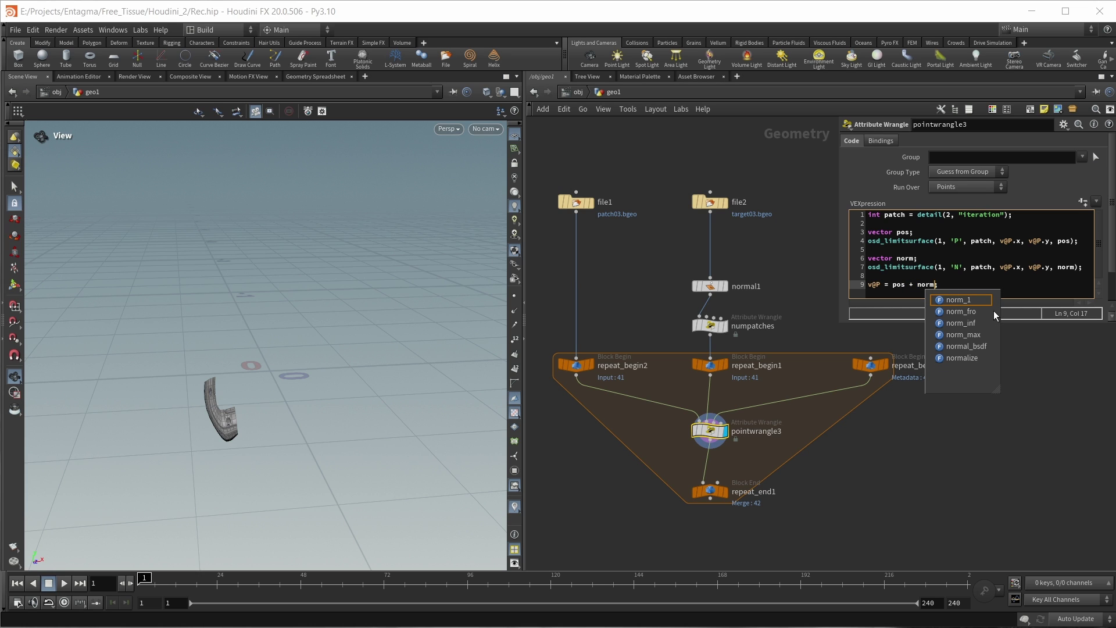
{"action": "type", "text": " * v@P.z"}
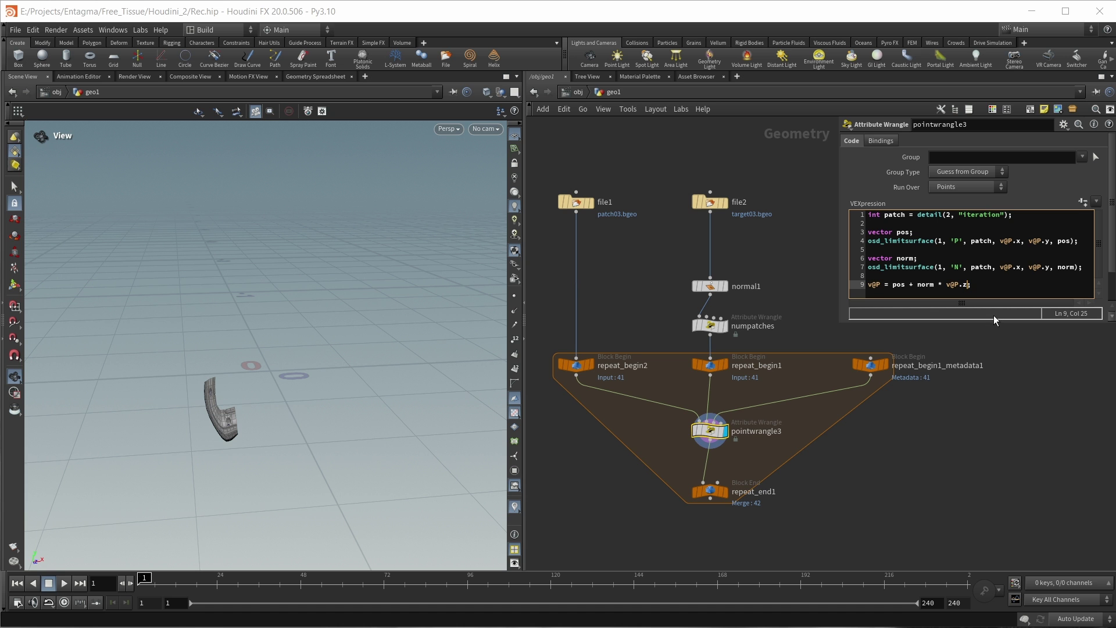
{"action": "left_click", "coordinate": [724, 491]}
{"action": "left_click_drag", "start_coordinate": [301, 305], "coordinate": [267, 316]}
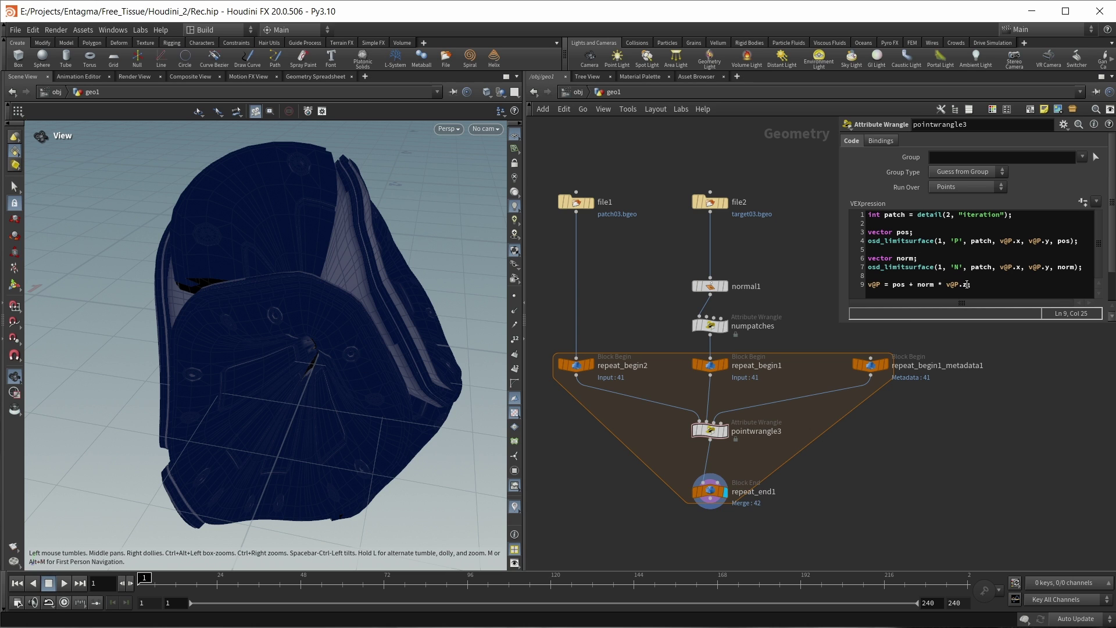
{"action": "left_click", "coordinate": [966, 284]}
{"action": "type", "text": "* "}
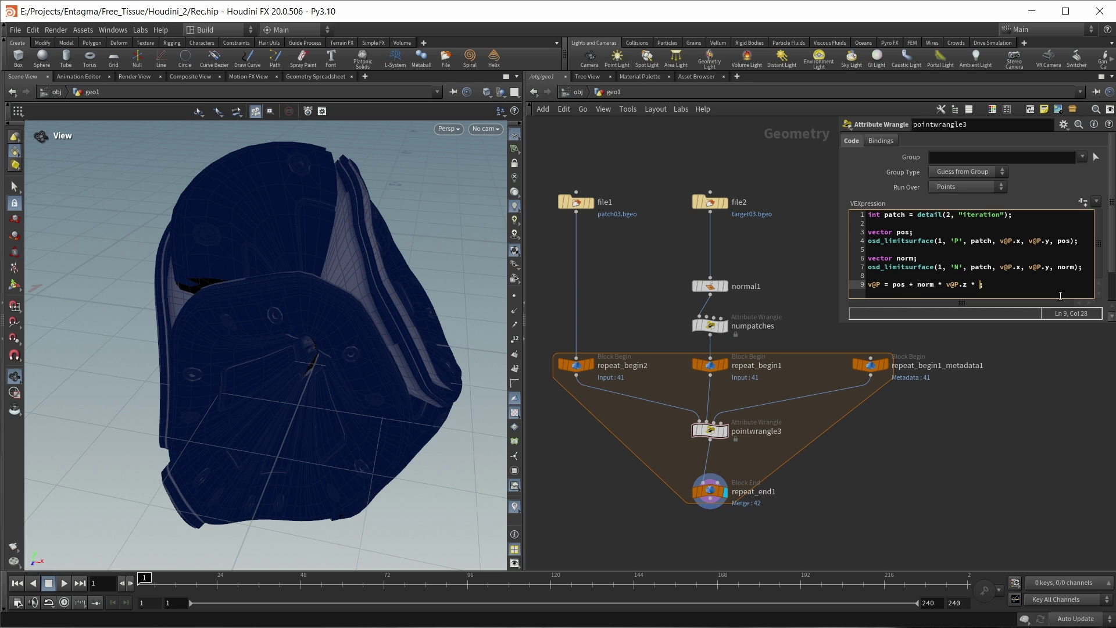
{"action": "type", "text": ".2"}
{"action": "mouse_move", "coordinate": [250, 314]}
{"action": "left_mouse_down"}
{"action": "mouse_move", "coordinate": [232, 299]}
{"action": "mouse_move", "coordinate": [218, 309]}
{"action": "mouse_move", "coordinate": [237, 310]}
{"action": "left_mouse_up"}
{"action": "middle_click_drag", "start_coordinate": [829, 521], "coordinate": [834, 431]}
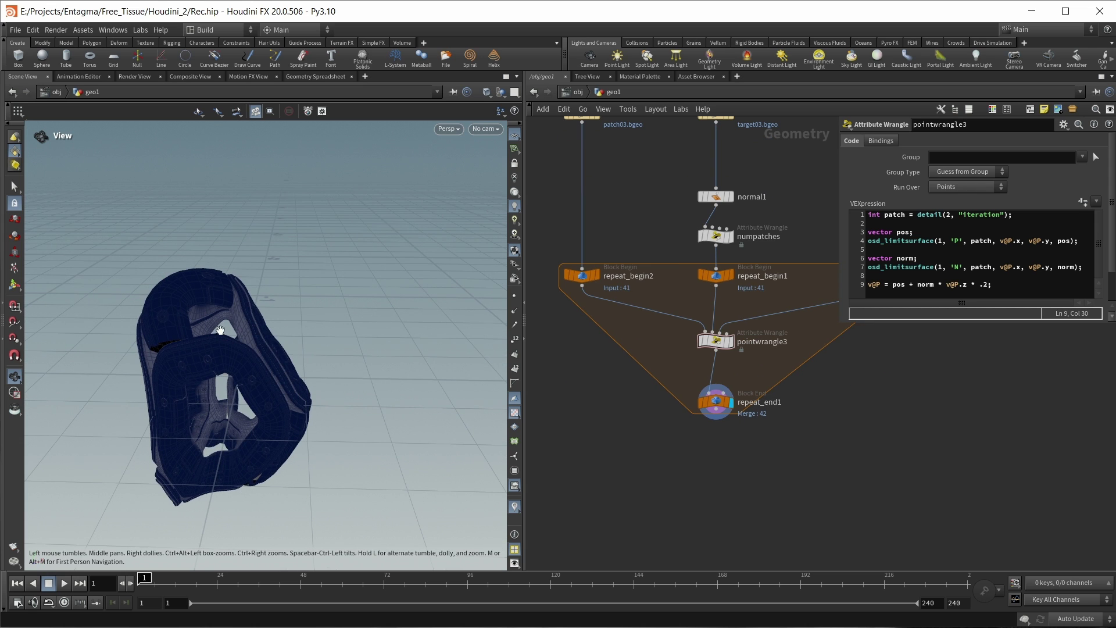
{"action": "left_click", "coordinate": [978, 279]}
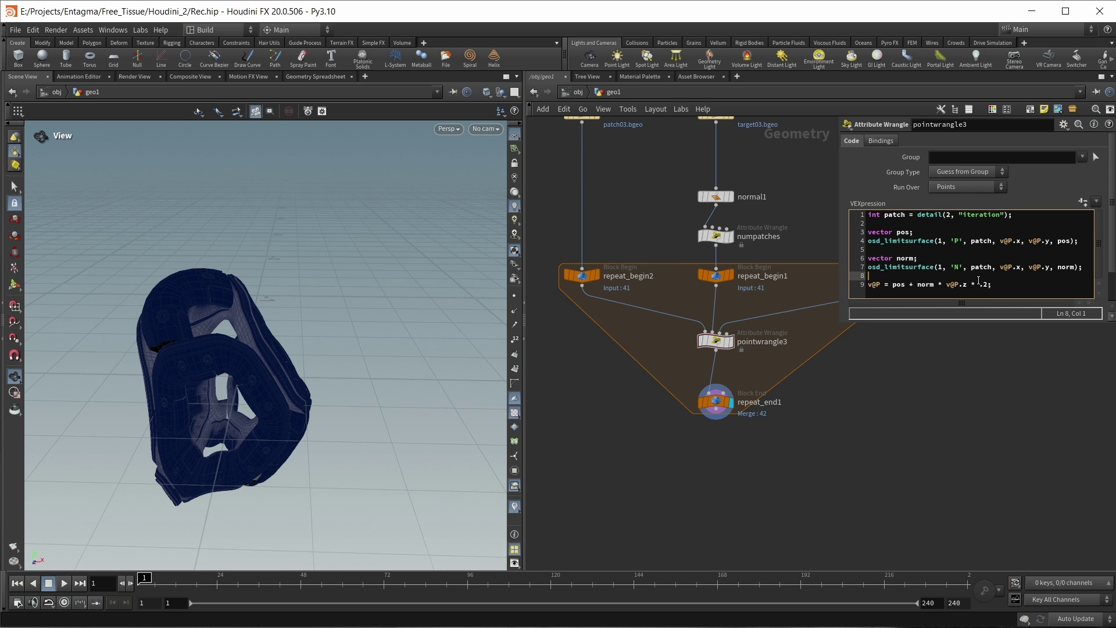
{"action": "left_click", "coordinate": [979, 285]}
{"action": "type", "text": "-"}
{"action": "left_click_drag", "start_coordinate": [192, 384], "coordinate": [180, 343]}
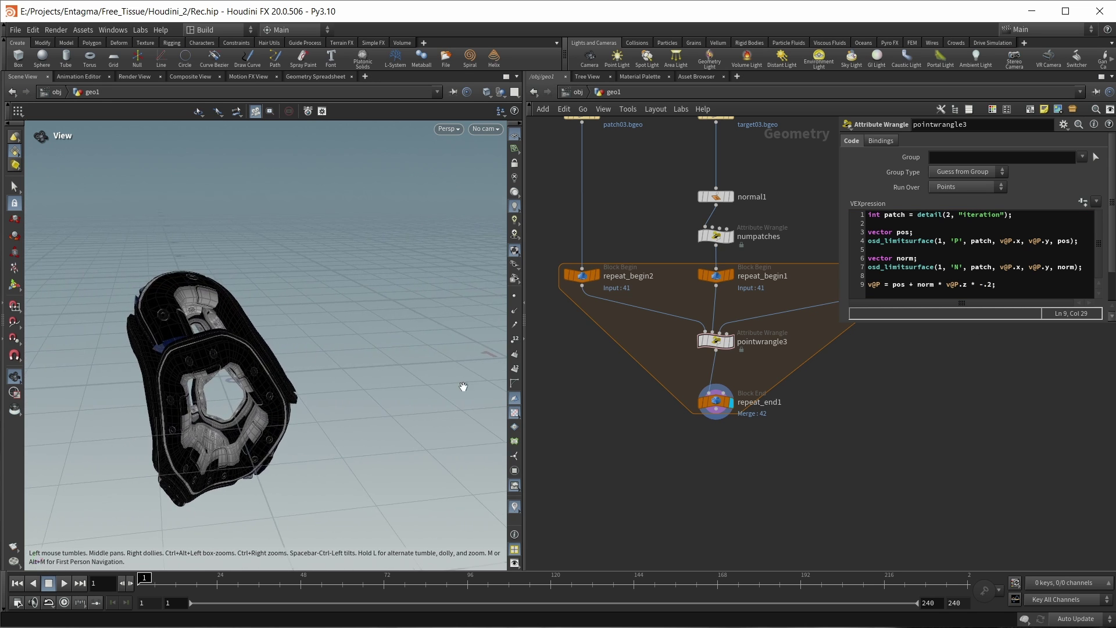
Add a normal2 Normal node below repeat_end1.
{"action": "key", "text": "Tab"}
{"action": "type", "text": "no"}
{"action": "key", "text": "Return"}
{"action": "left_click", "coordinate": [720, 459]}
Display the smooth-shaded normal2 shell and move file2 higher above normal1.
{"action": "left_click", "coordinate": [735, 463]}
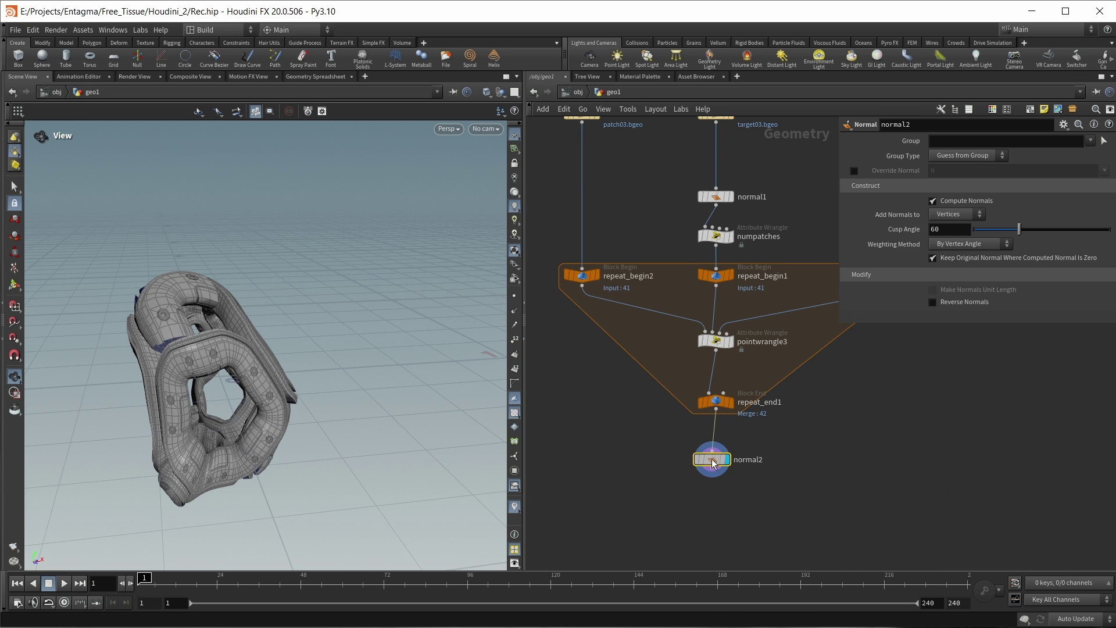
{"action": "left_click_drag", "start_coordinate": [244, 355], "coordinate": [300, 401]}
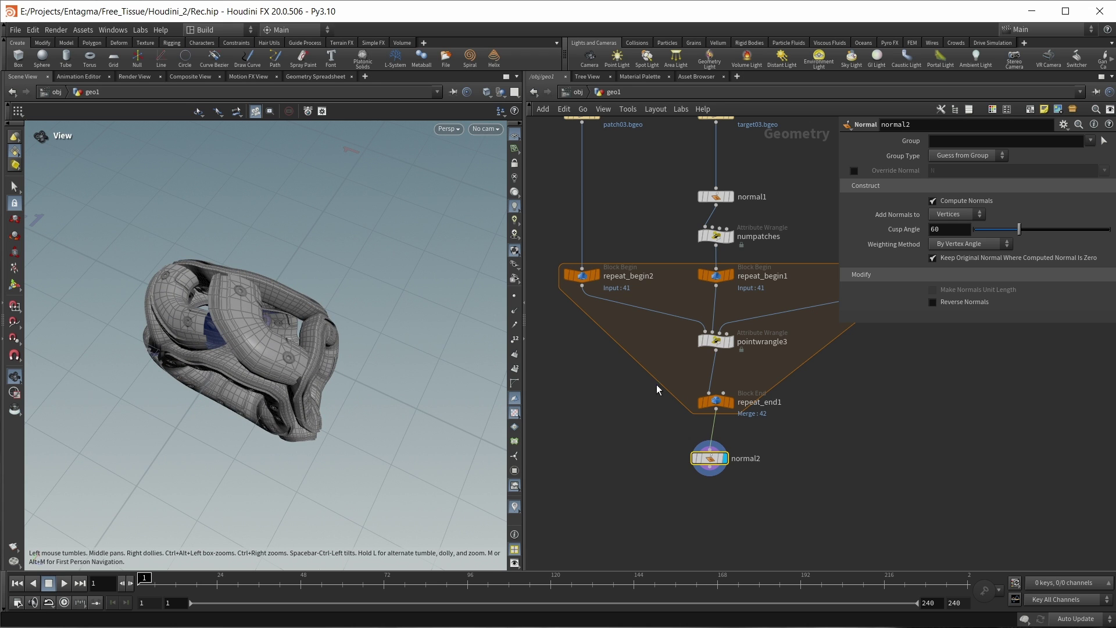
{"action": "mouse_move", "coordinate": [736, 200]}
{"action": "middle_click_drag", "start_coordinate": [736, 200], "coordinate": [674, 392]}
{"action": "mouse_move", "coordinate": [721, 334]}
{"action": "left_click_drag", "start_coordinate": [721, 334], "coordinate": [721, 295]}
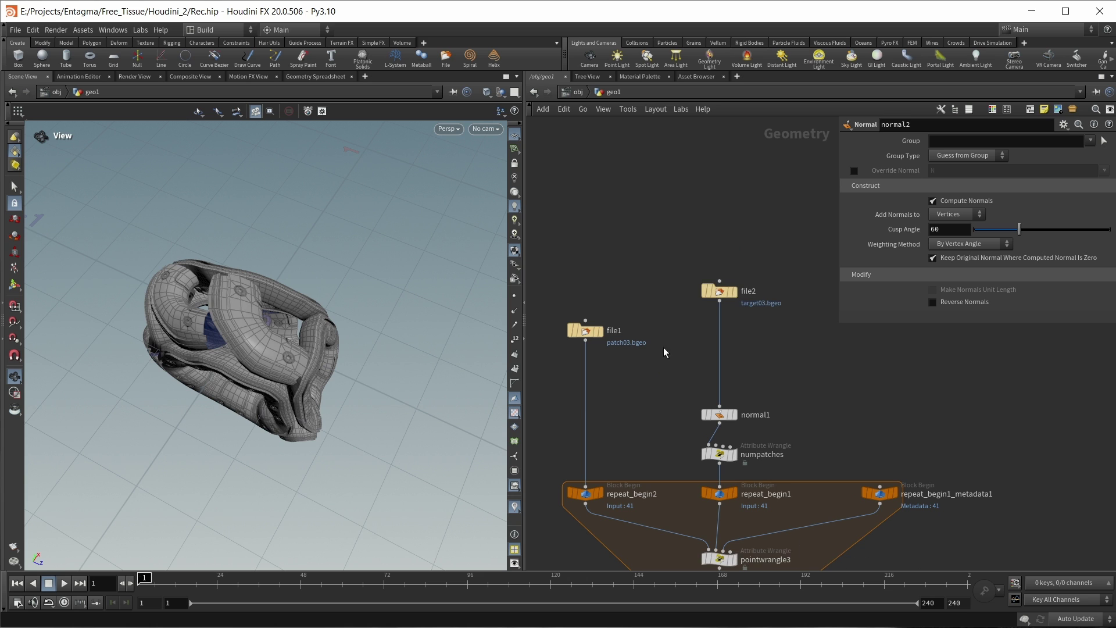
{"action": "left_click_drag", "start_coordinate": [246, 293], "coordinate": [244, 299]}
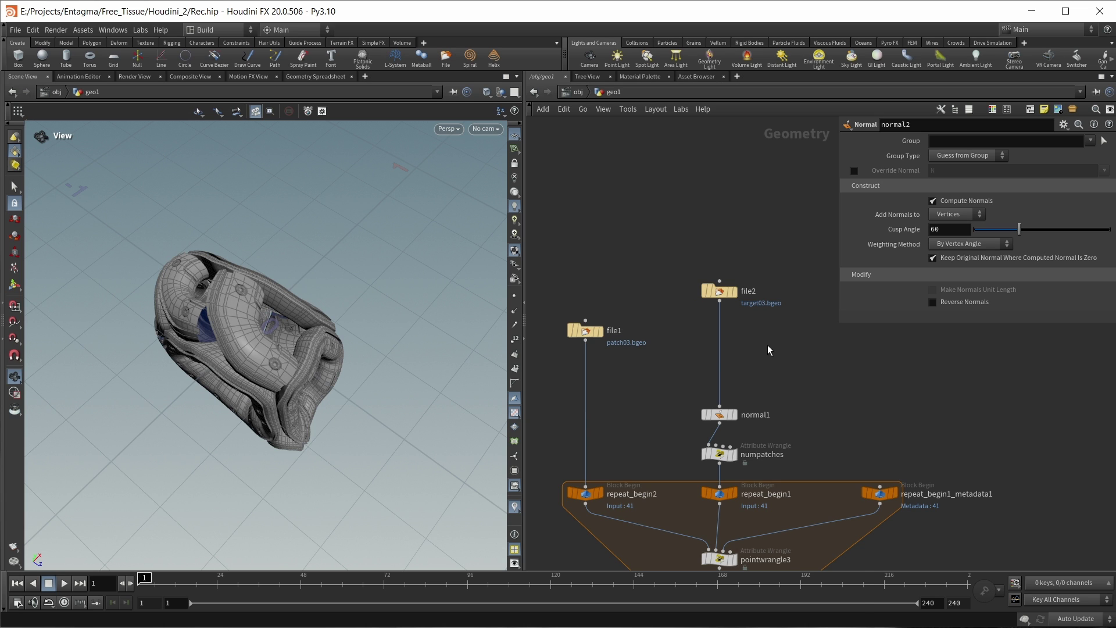
{"action": "key", "text": "Tab"}
{"action": "type", "text": "group"}
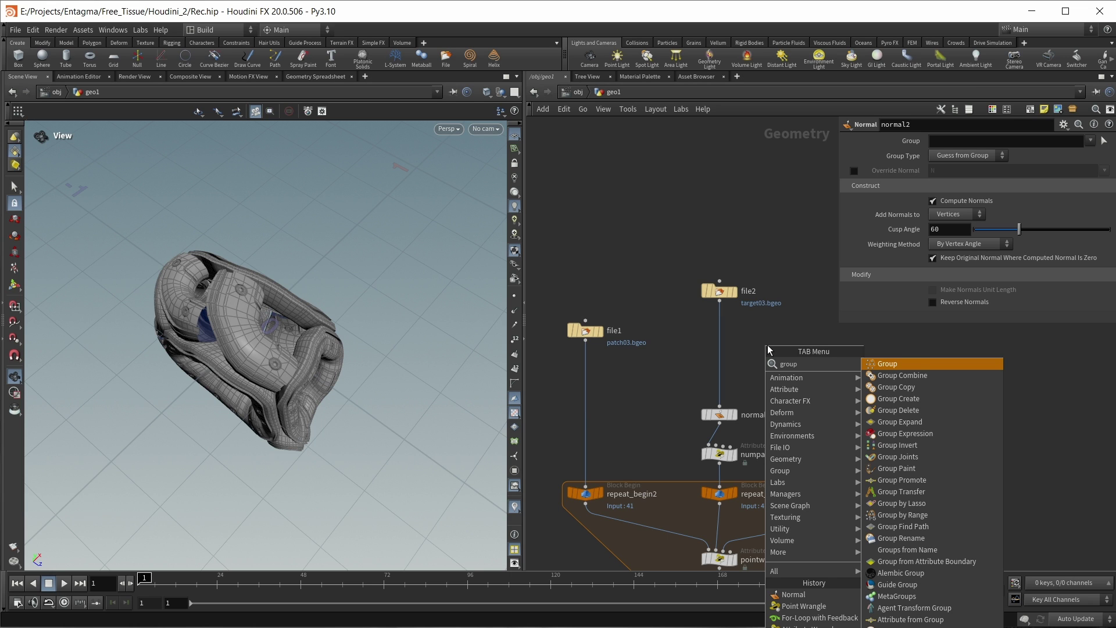
{"action": "type", "text": " exp"}
{"action": "key", "text": "Return"}
{"action": "type", "text": "qua"}
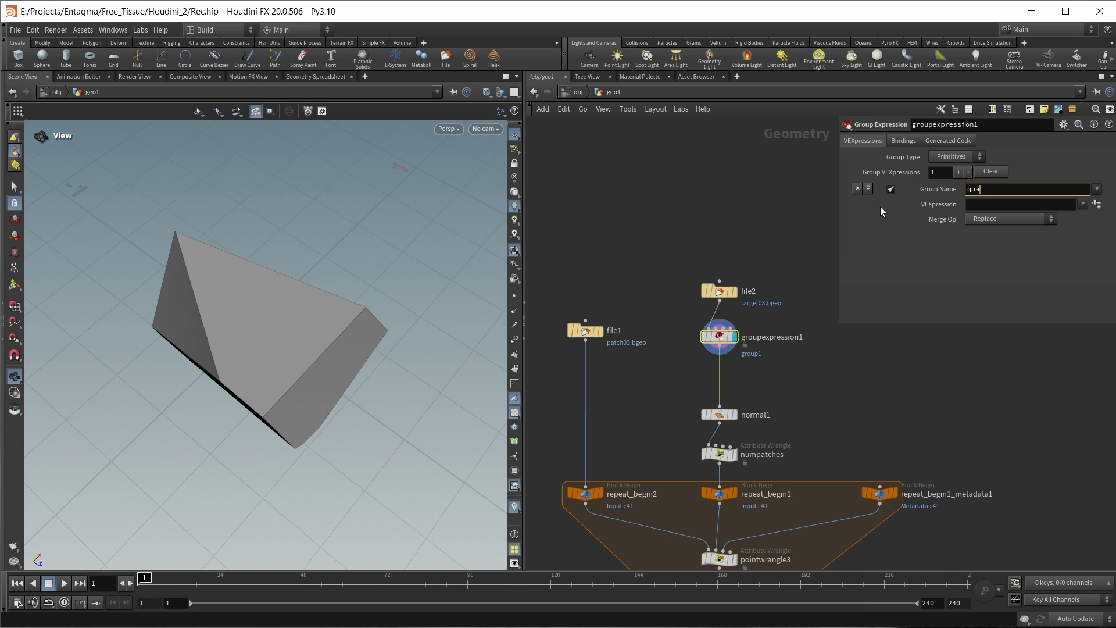
{"action": "type", "text": "ds"}
{"action": "key", "text": "Return"}
{"action": "left_click_drag", "start_coordinate": [836, 207], "coordinate": [803, 207]}
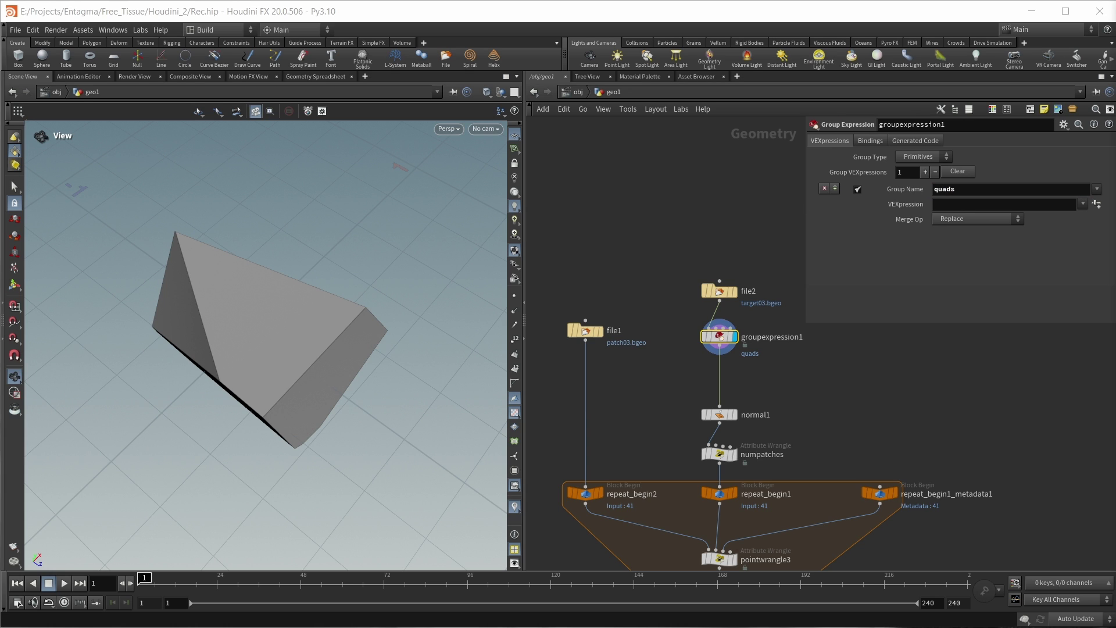
{"action": "left_click", "coordinate": [952, 202]}
{"action": "type", "text": "primvertrexcount("}
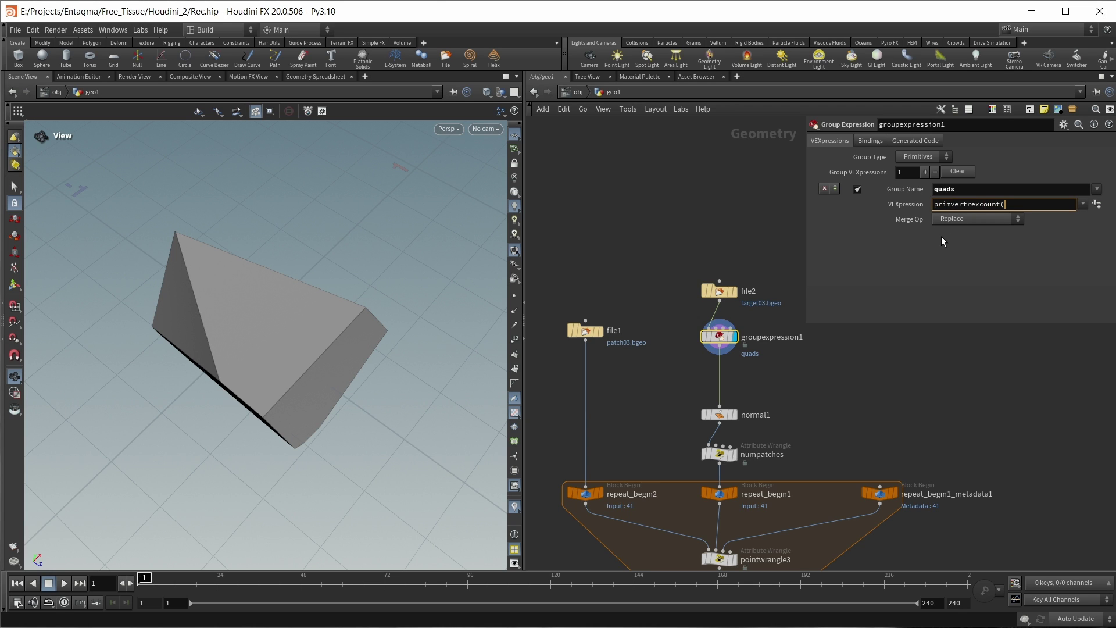
{"action": "type", "text": "0, @primnum) == 4"}
{"action": "key", "text": "Return"}
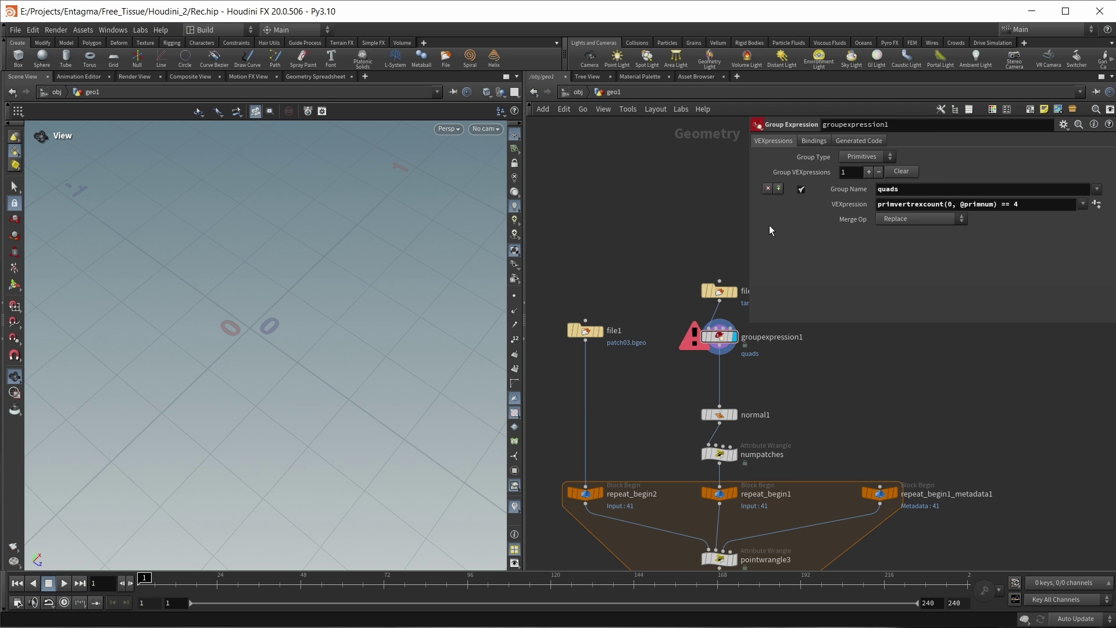
{"action": "left_click", "coordinate": [917, 206]}
{"action": "key", "text": "BackSpace"}
{"action": "key", "text": "Return"}
{"action": "left_click_drag", "start_coordinate": [233, 305], "coordinate": [260, 275]}
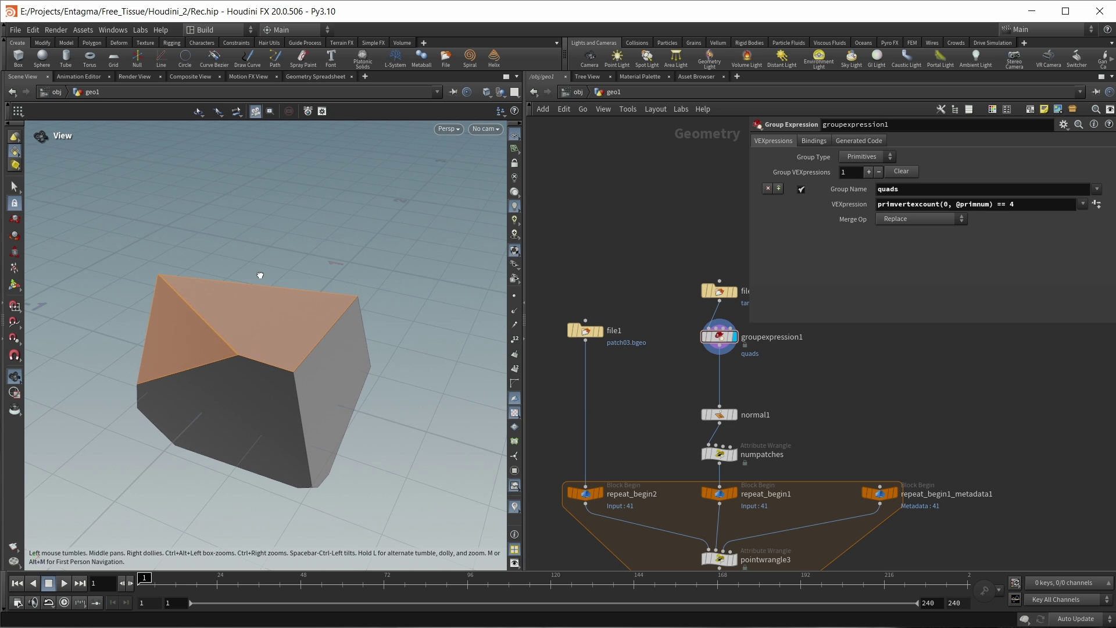
{"action": "key", "text": "Tab"}
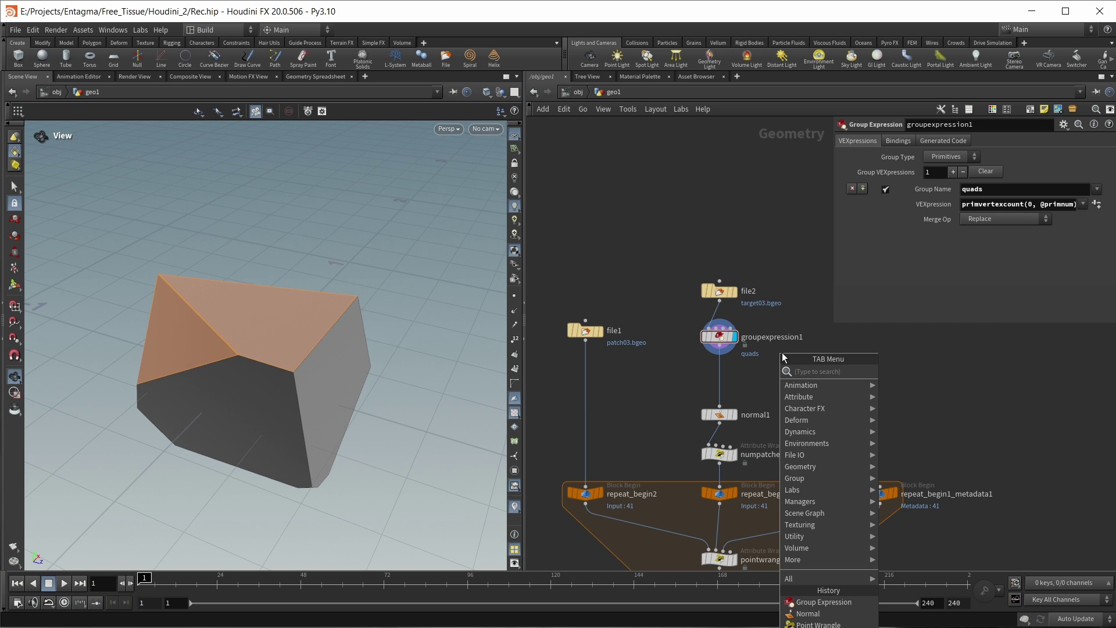
Insert divide1 before normal1, triangulating only the quads group with Maximum Edges 3.
{"action": "type", "text": "div"}
{"action": "key", "text": "Return"}
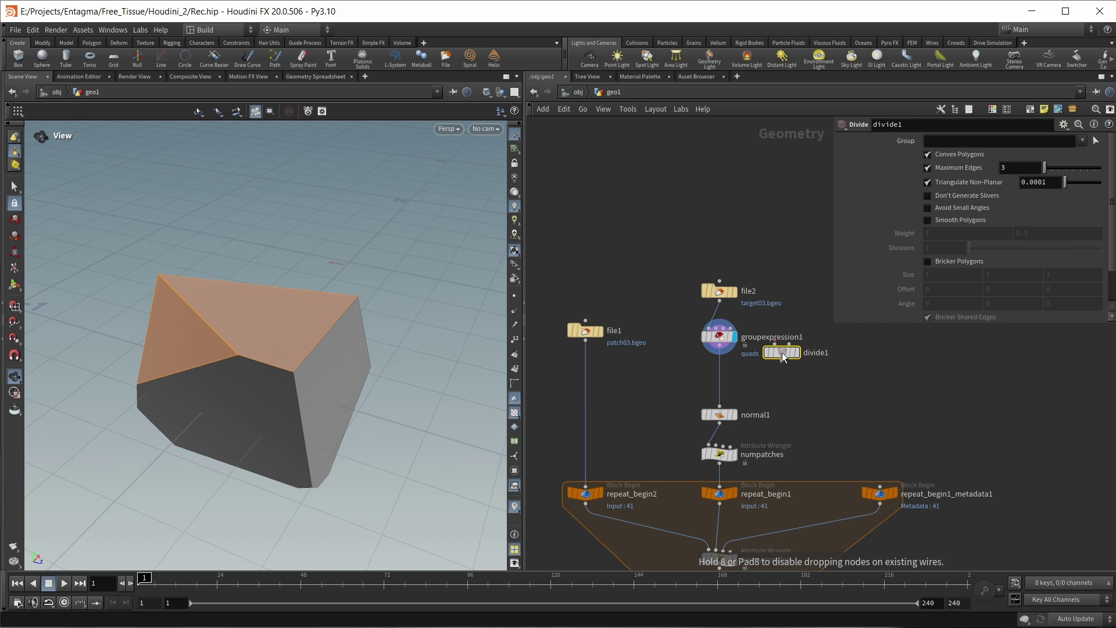
{"action": "left_click", "coordinate": [722, 372]}
{"action": "left_click", "coordinate": [1082, 141]}
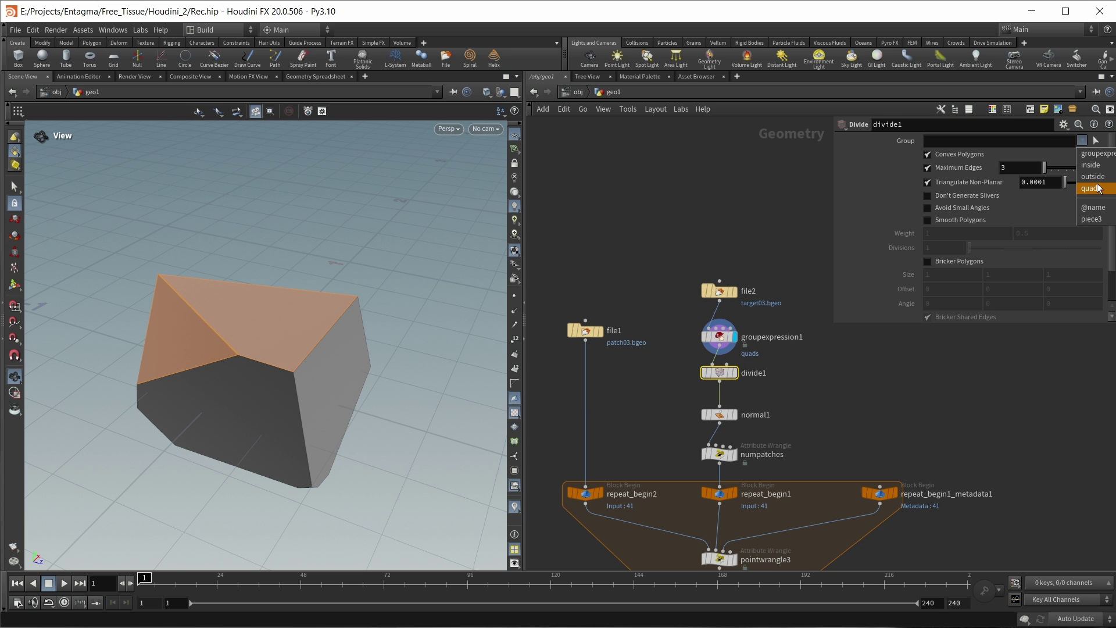
{"action": "left_click", "coordinate": [1100, 189]}
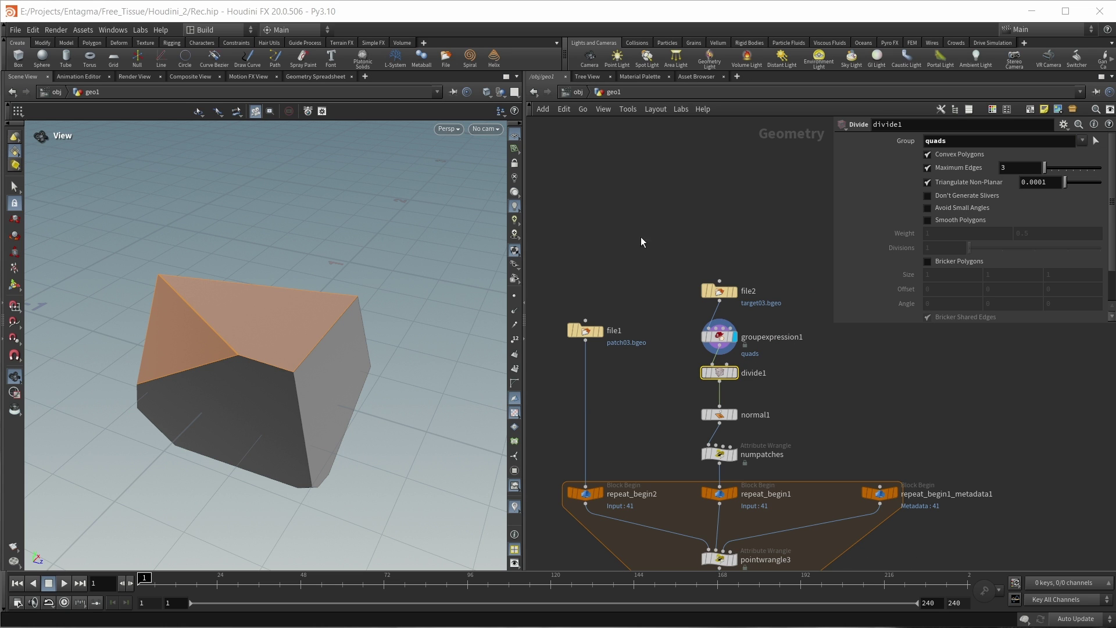
{"action": "left_click", "coordinate": [733, 372]}
Inspect the resulting normal2 tissue mesh, then display file1's elbow pipe patch.
{"action": "left_click_drag", "start_coordinate": [192, 361], "coordinate": [100, 352]}
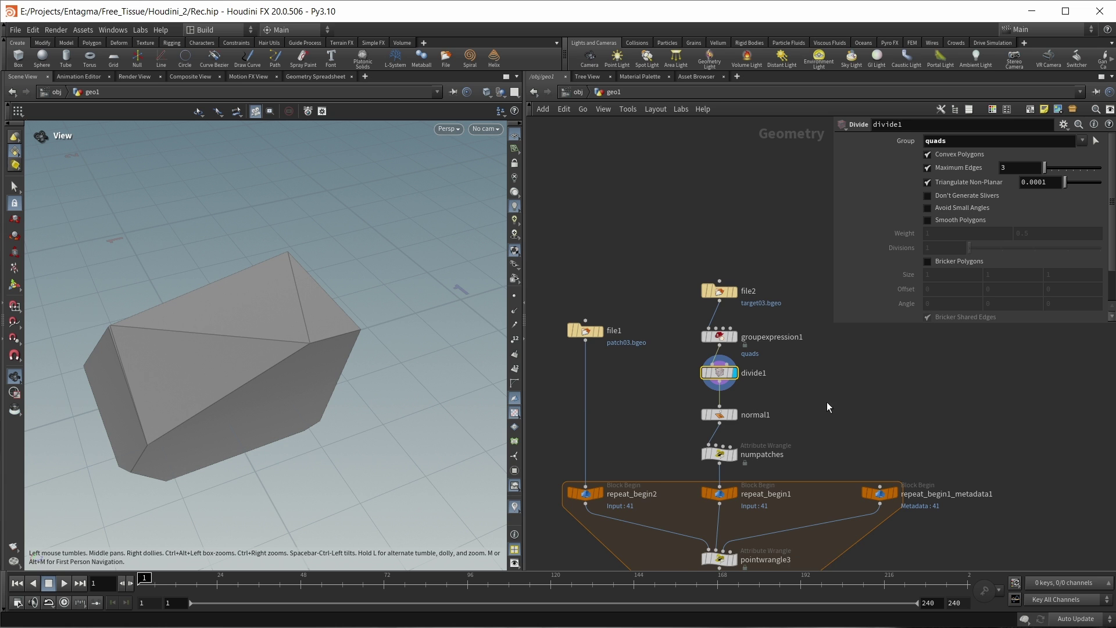
{"action": "scroll", "coordinate": [826, 402], "scroll_direction": "down", "scroll_amount": 2}
{"action": "middle_click_drag", "start_coordinate": [944, 481], "coordinate": [953, 365]}
{"action": "left_click", "coordinate": [754, 511]}
{"action": "left_click_drag", "start_coordinate": [206, 352], "coordinate": [268, 327]}
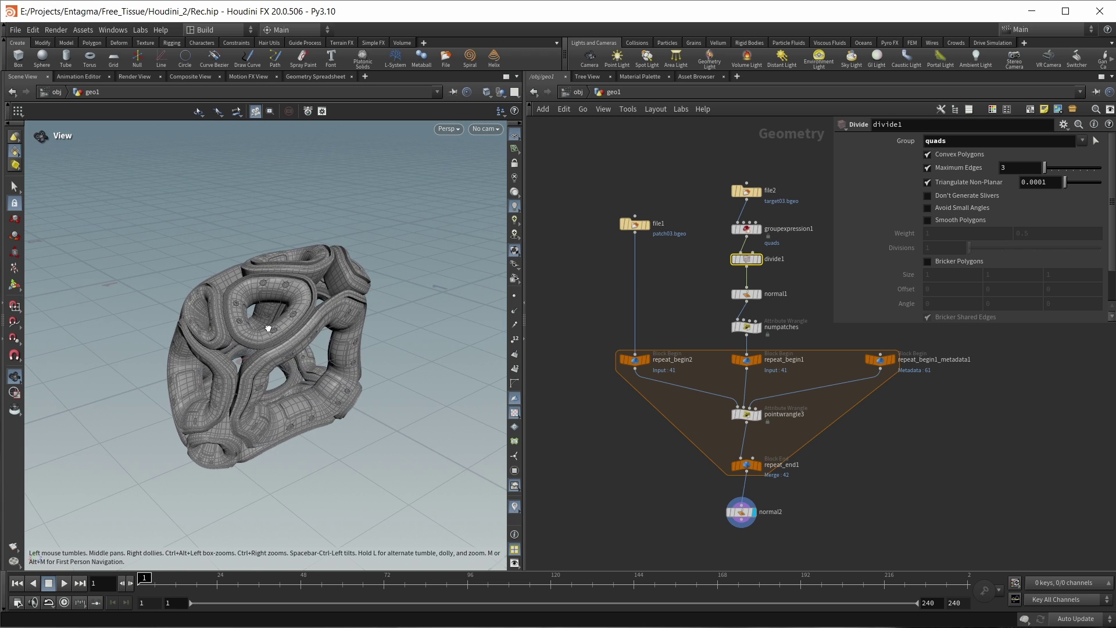
{"action": "mouse_move", "coordinate": [648, 364]}
{"action": "left_click", "coordinate": [647, 225]}
{"action": "left_click_drag", "start_coordinate": [417, 278], "coordinate": [319, 423]}
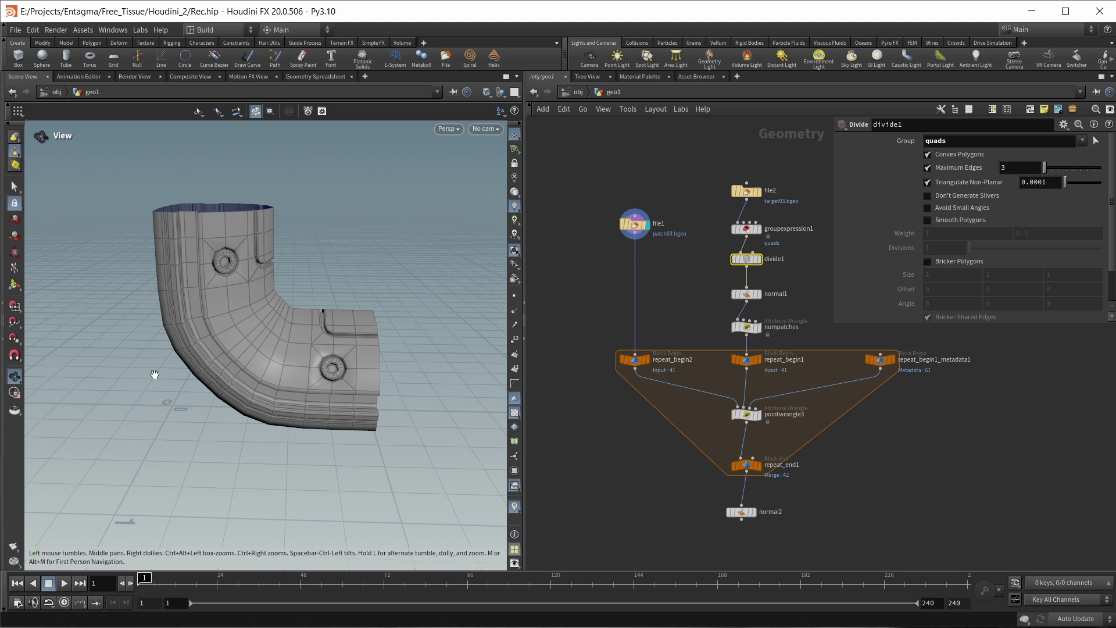
Insert matchsize1 on the file1 wire with Scale to Fit enabled.
{"action": "left_click", "coordinate": [579, 269]}
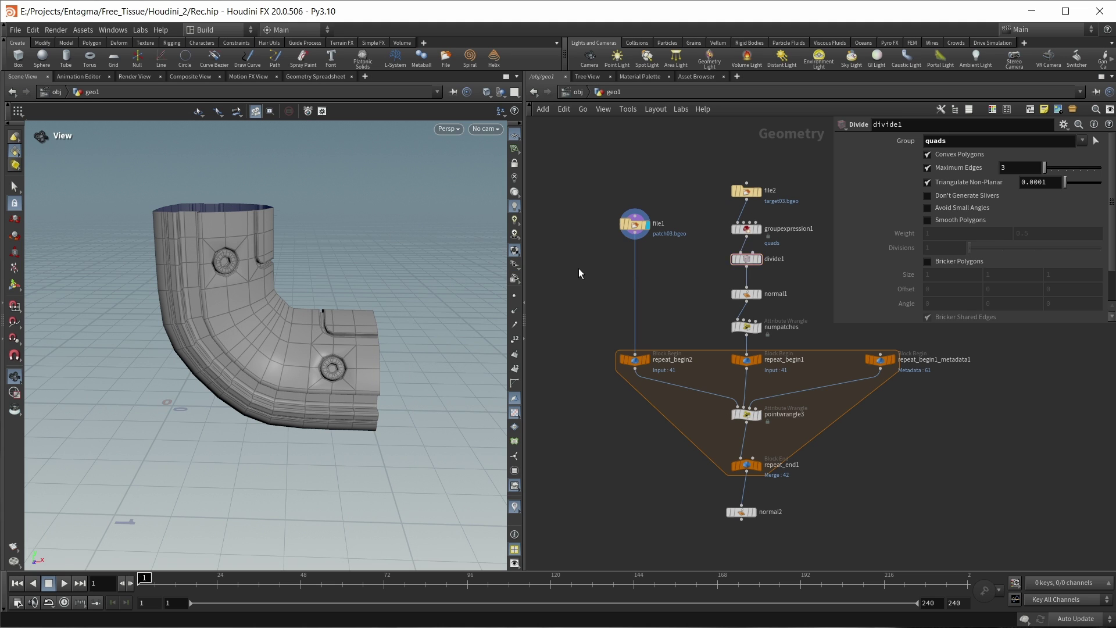
{"action": "key", "text": "Tab"}
{"action": "type", "text": "match"}
{"action": "key", "text": "Return"}
{"action": "left_click", "coordinate": [637, 305]}
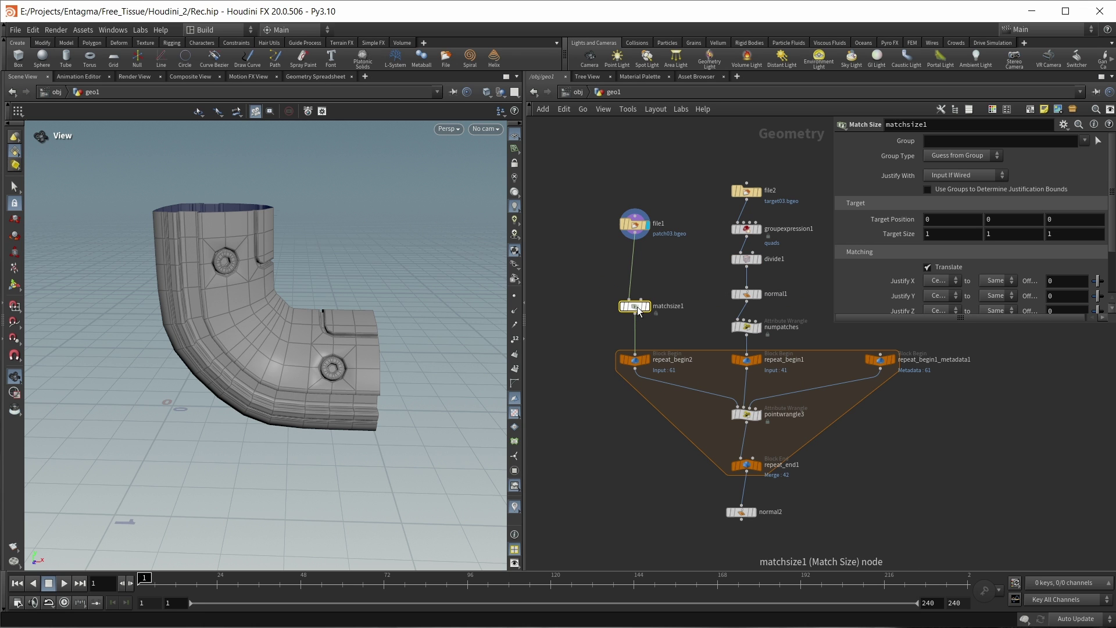
{"action": "left_click", "coordinate": [648, 309]}
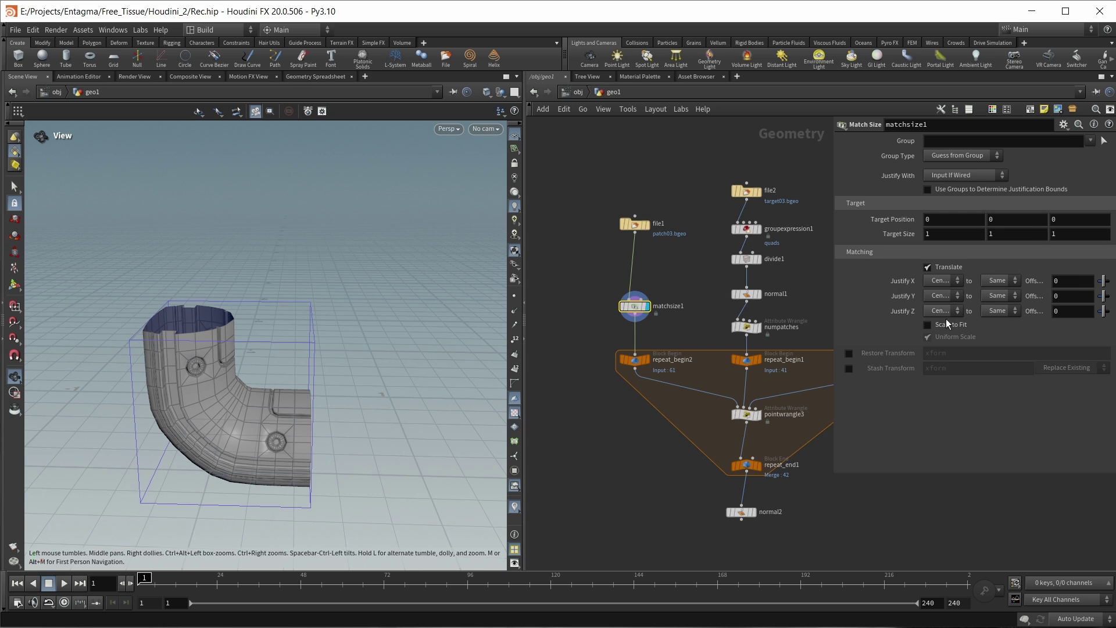
{"action": "left_click", "coordinate": [947, 323]}
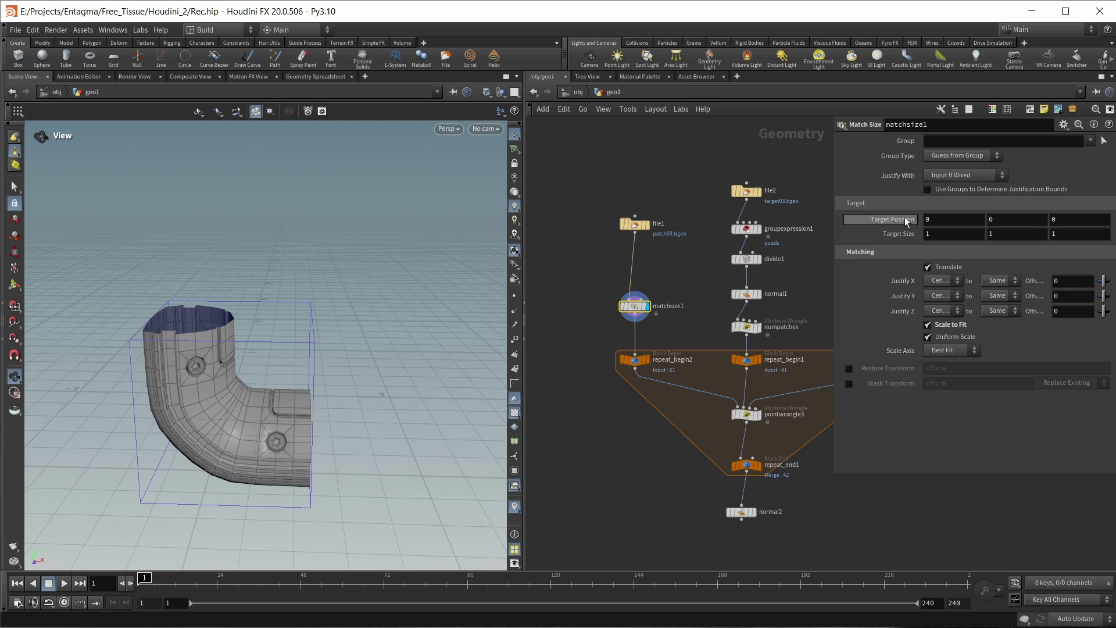
Set matchsize1's Target Position to 0.5, 0.5, 0 and compare the fitted elbow with file1.
{"action": "left_click", "coordinate": [933, 219]}
{"action": "type", "text": ".5"}
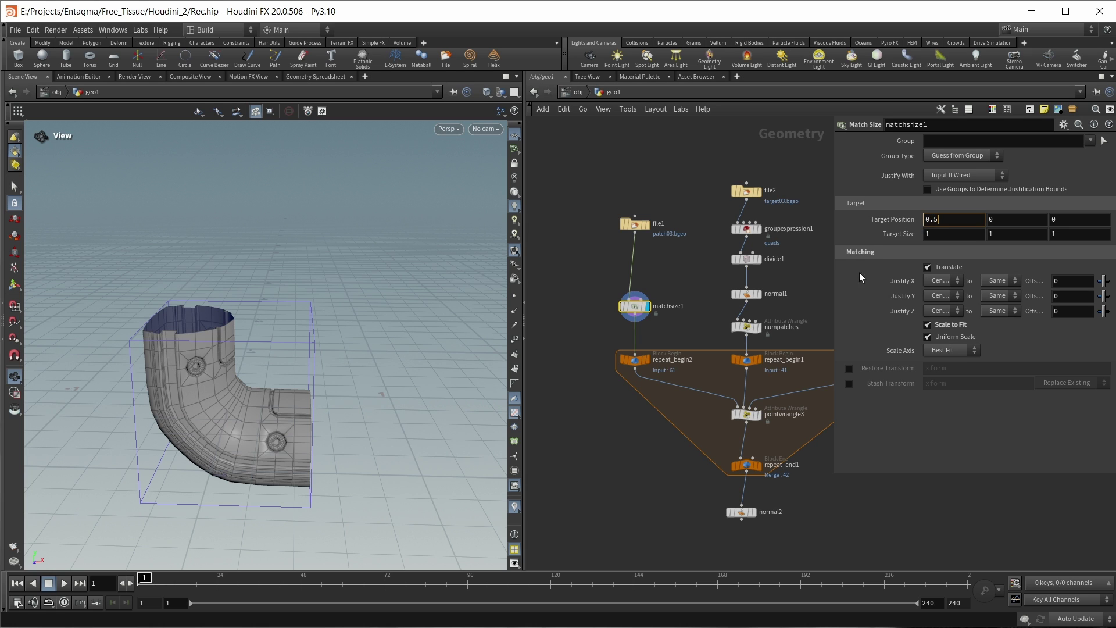
{"action": "key", "text": "Return"}
{"action": "left_click", "coordinate": [1010, 219]}
{"action": "type", "text": ".5"}
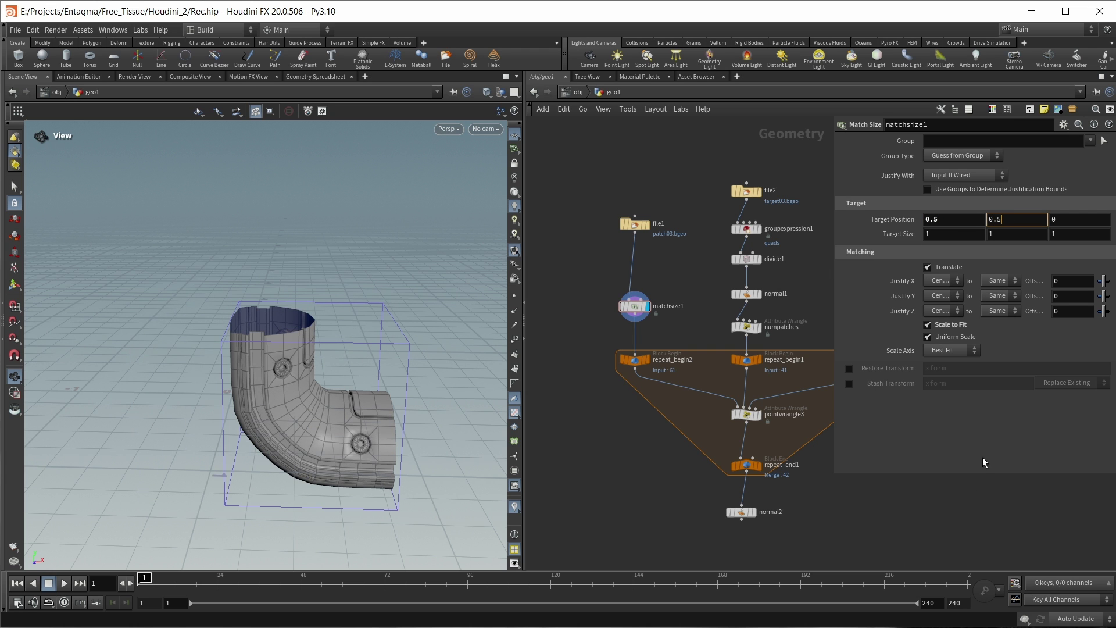
{"action": "key", "text": "Return"}
{"action": "left_click", "coordinate": [645, 224]}
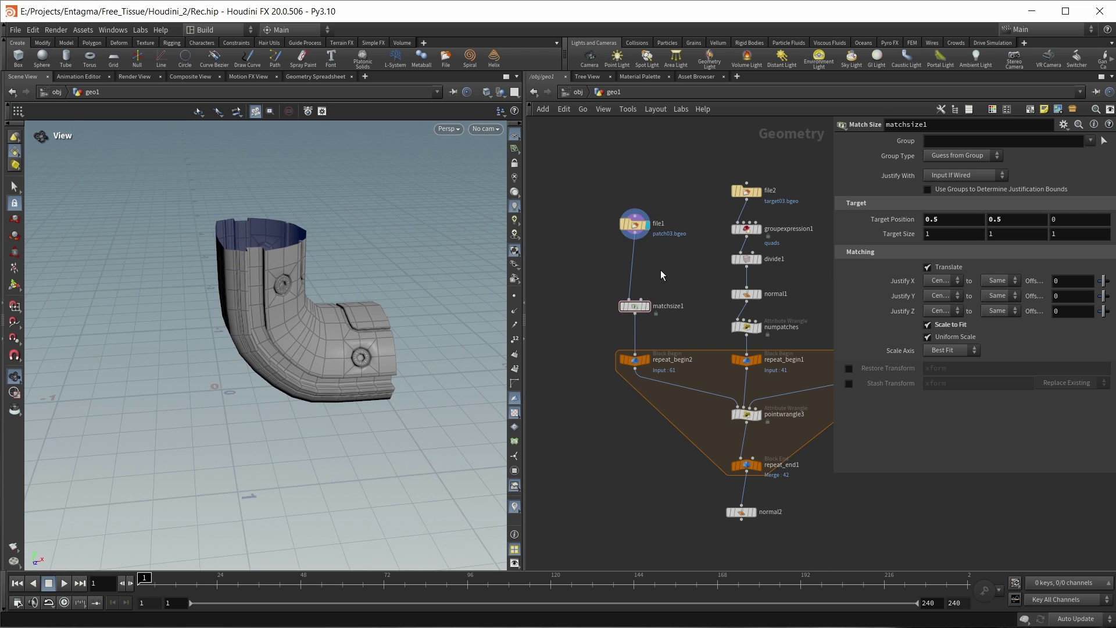
{"action": "left_click", "coordinate": [647, 306]}
{"action": "left_click_drag", "start_coordinate": [371, 322], "coordinate": [361, 318]}
{"action": "left_click_drag", "start_coordinate": [635, 305], "coordinate": [635, 294]}
{"action": "left_click_drag", "start_coordinate": [354, 335], "coordinate": [343, 344]}
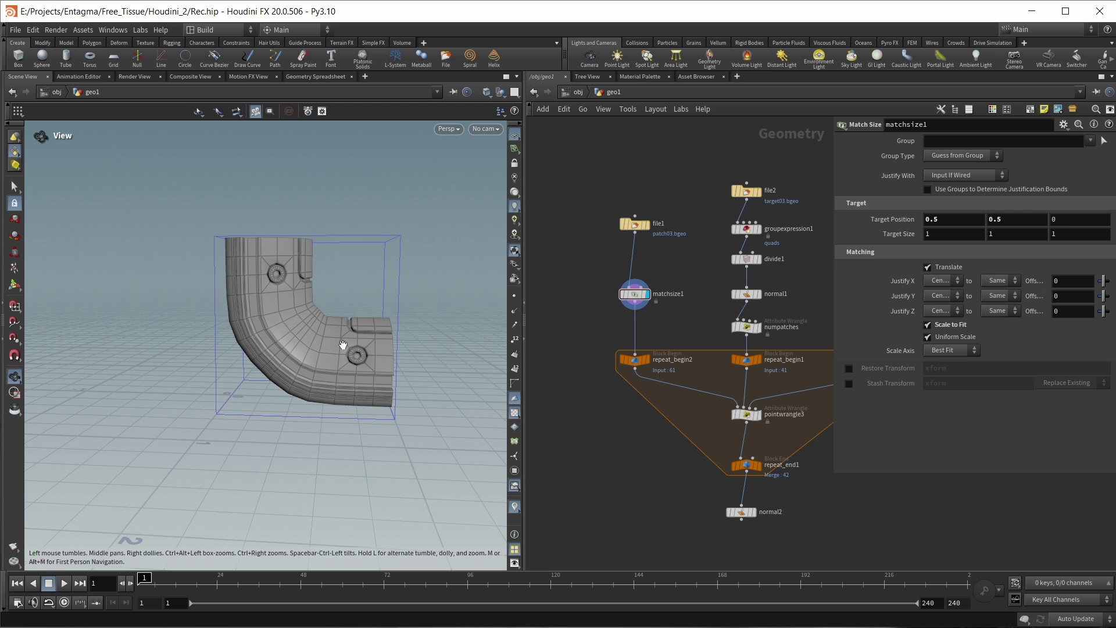
{"action": "left_click_drag", "start_coordinate": [343, 344], "coordinate": [335, 361]}
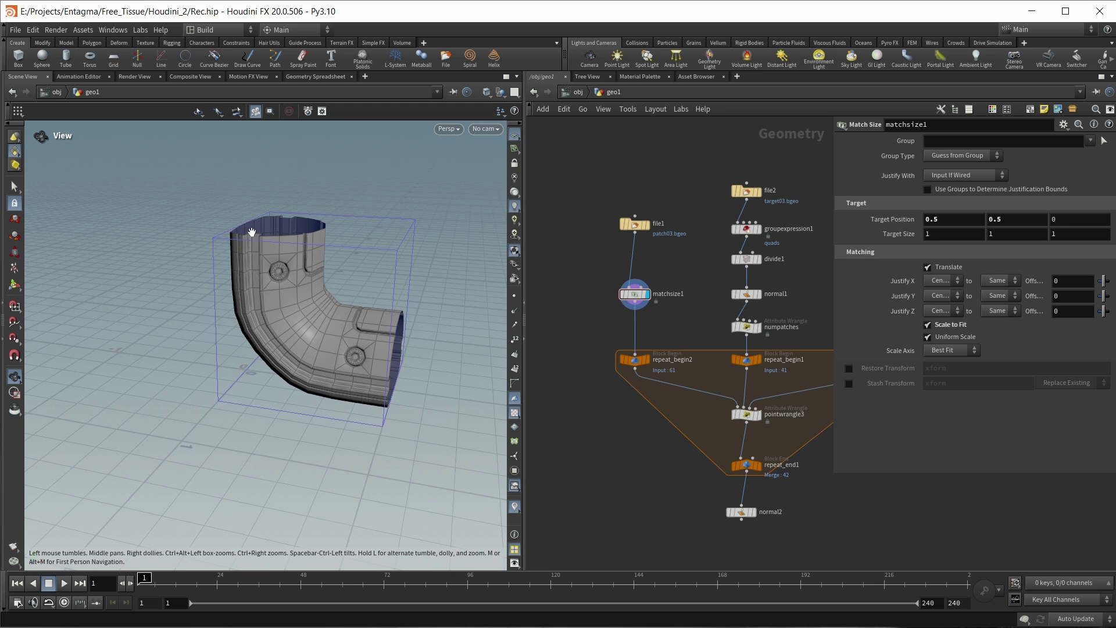
{"action": "left_click_drag", "start_coordinate": [291, 245], "coordinate": [302, 250]}
{"action": "scroll", "coordinate": [660, 321], "scroll_direction": "up", "scroll_amount": 4}
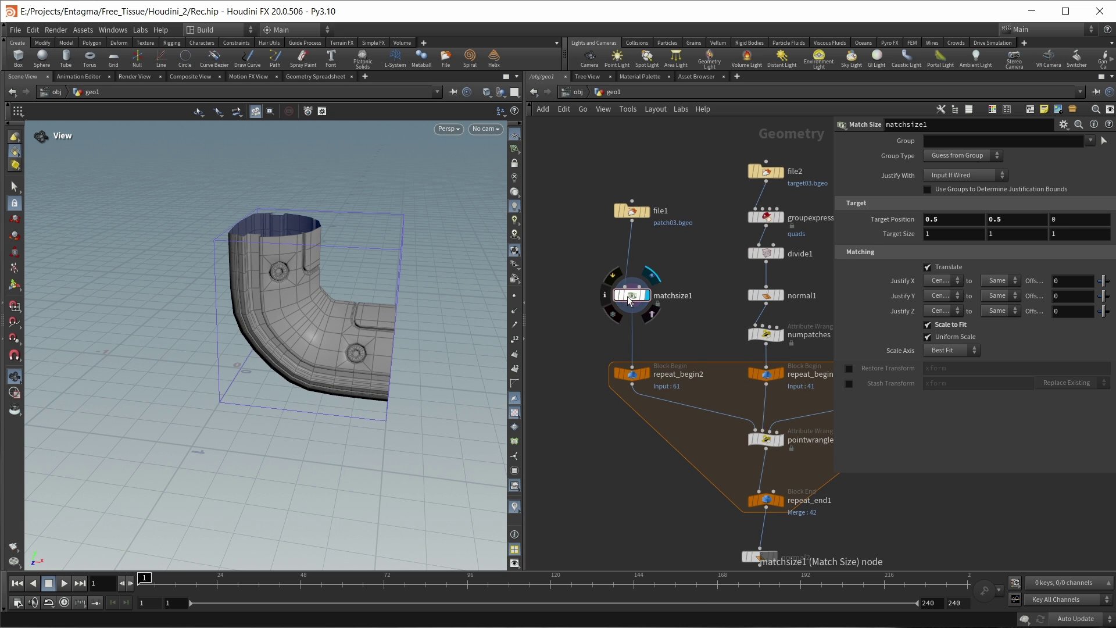
Add a Group Create node (group1) on the wire below matchsize1.
{"action": "left_click_drag", "start_coordinate": [626, 295], "coordinate": [627, 281]}
{"action": "key", "text": "Tab"}
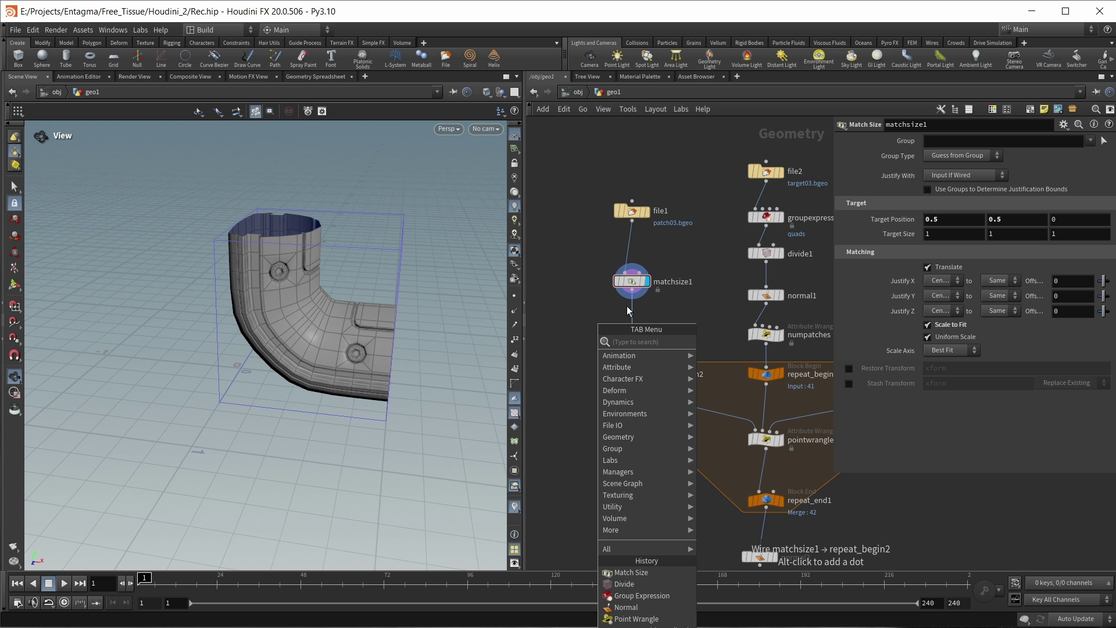
{"action": "type", "text": "group"}
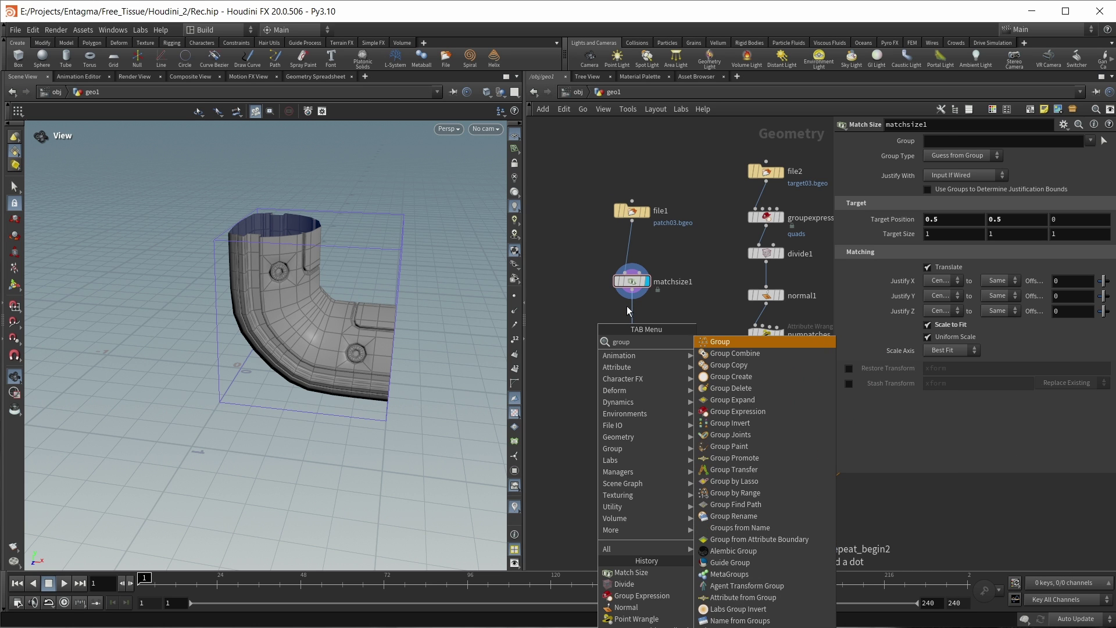
{"action": "key", "text": "Return"}
{"action": "left_click", "coordinate": [625, 310]}
Name the group 'open' as a Points group, with no base group, including only unshared edges.
{"action": "double_click", "coordinate": [939, 140]}
{"action": "type", "text": "open"}
{"action": "left_click", "coordinate": [951, 155]}
{"action": "left_click", "coordinate": [937, 175]}
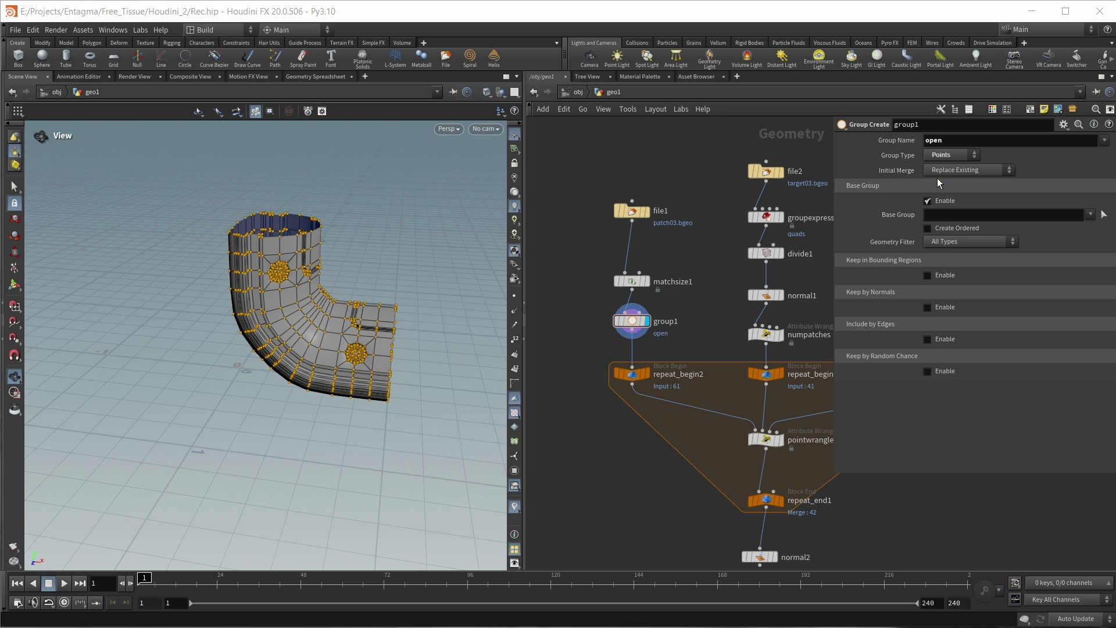
{"action": "left_click", "coordinate": [943, 201]}
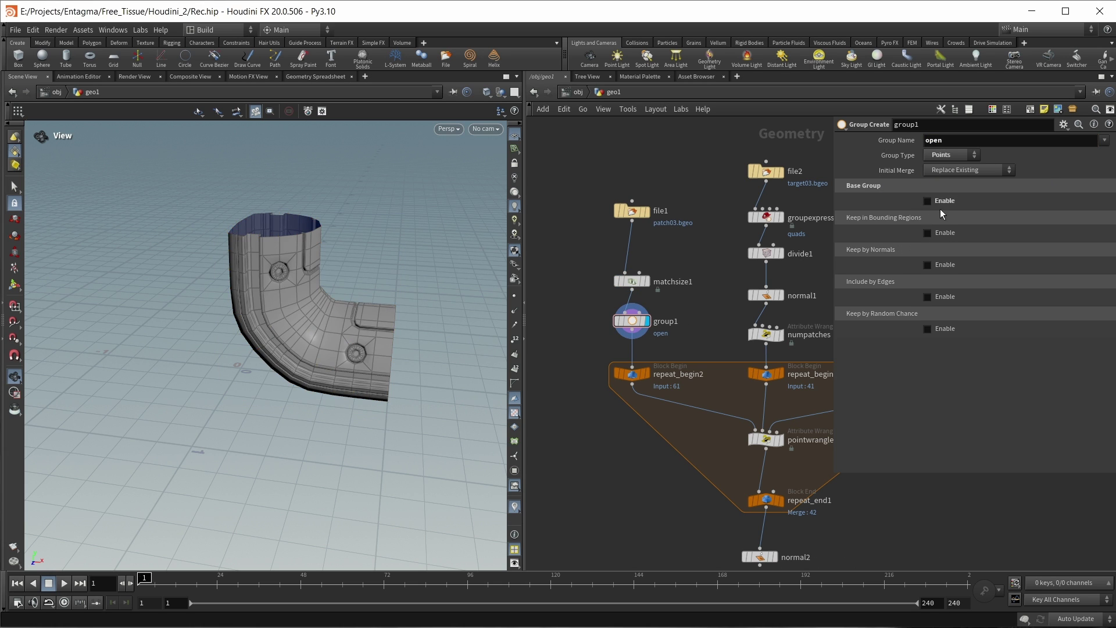
{"action": "left_click", "coordinate": [944, 296]}
{"action": "left_click", "coordinate": [946, 410]}
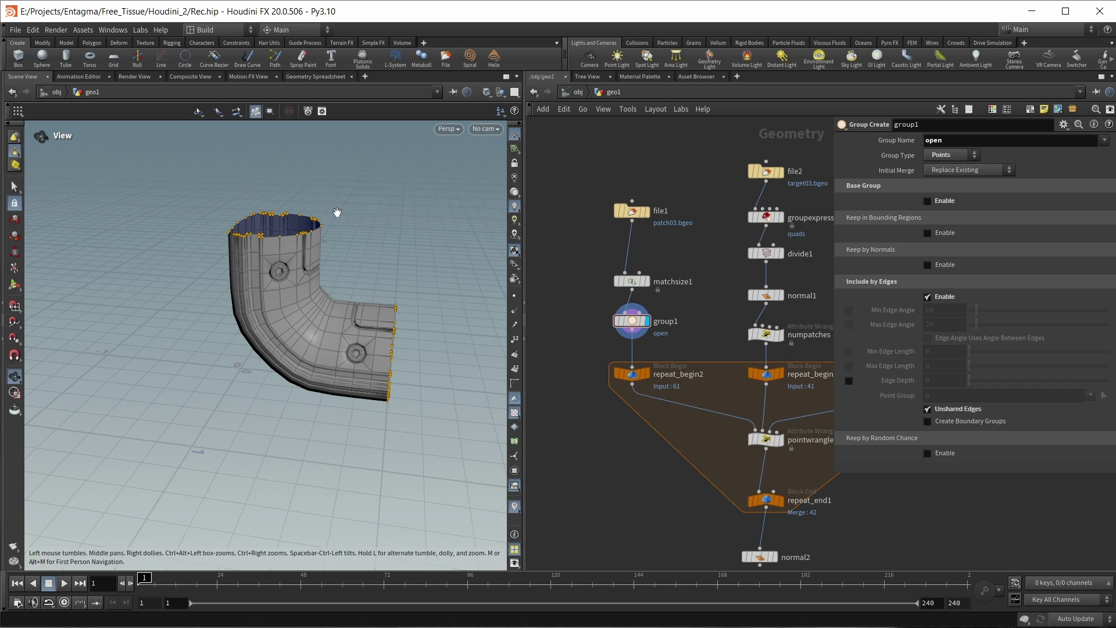
{"action": "scroll", "coordinate": [582, 386], "scroll_direction": "down", "scroll_amount": 2}
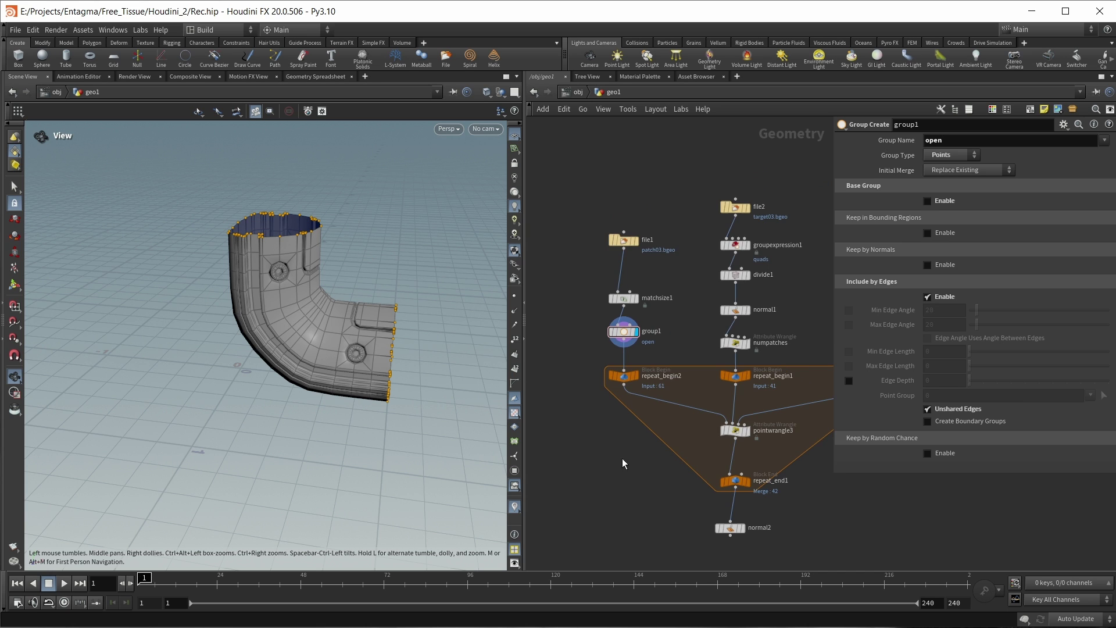
{"action": "middle_click_drag", "start_coordinate": [741, 572], "coordinate": [693, 426]}
{"action": "key", "text": "Tab"}
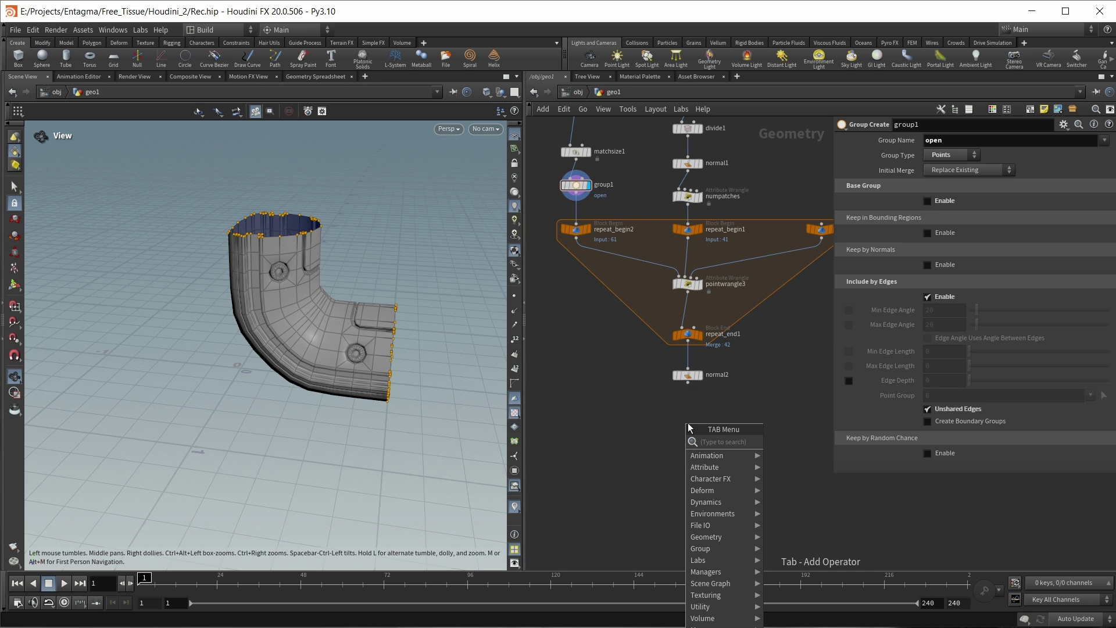
Add a fuse1 node below normal2, wire normal2 into it, and display it.
{"action": "type", "text": "fuse"}
{"action": "key", "text": "Return"}
{"action": "left_click", "coordinate": [689, 423]}
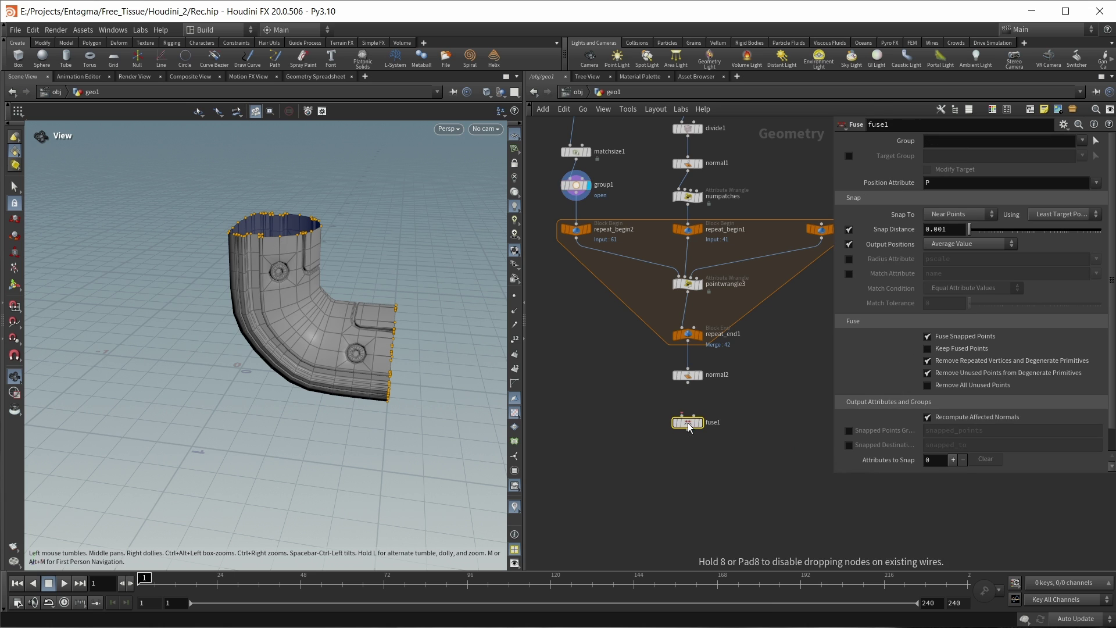
{"action": "left_click_drag", "start_coordinate": [688, 381], "coordinate": [688, 415]}
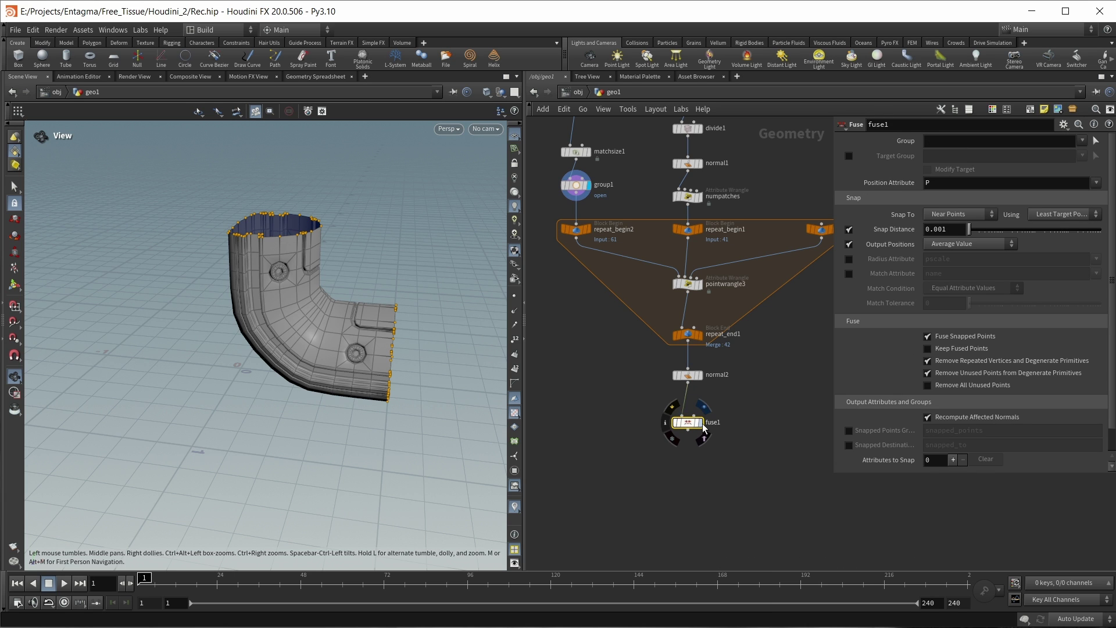
{"action": "left_click", "coordinate": [700, 423]}
Restrict fuse1 to the open group with Snap Distance 0.0001.
{"action": "left_click", "coordinate": [1082, 141]}
{"action": "left_click", "coordinate": [1023, 152]}
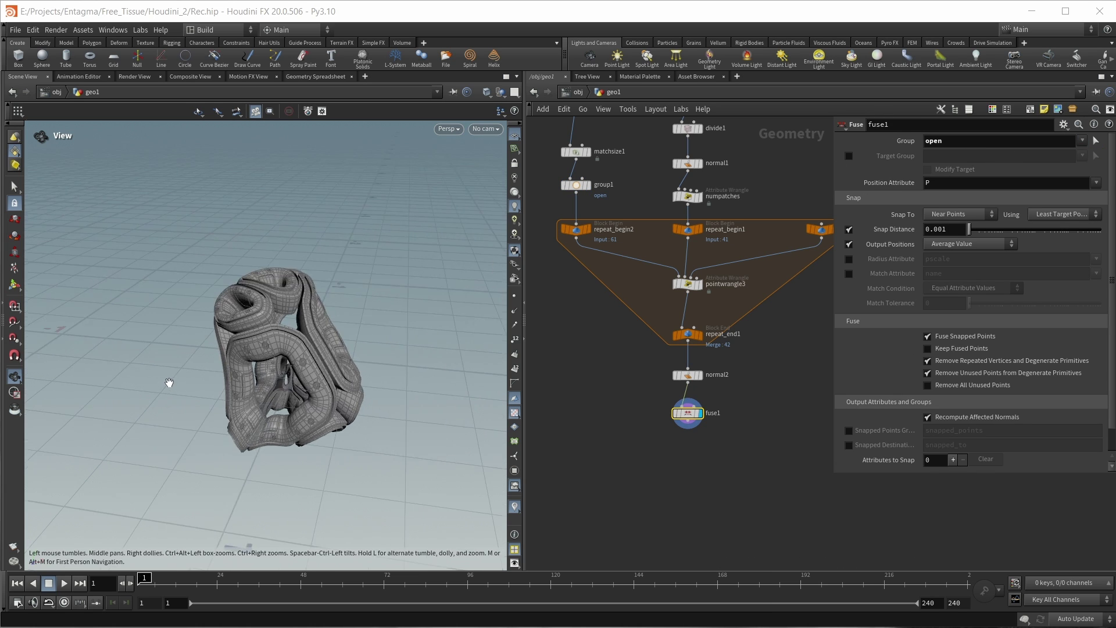
{"action": "scroll", "coordinate": [267, 322], "scroll_direction": "up", "scroll_amount": 10}
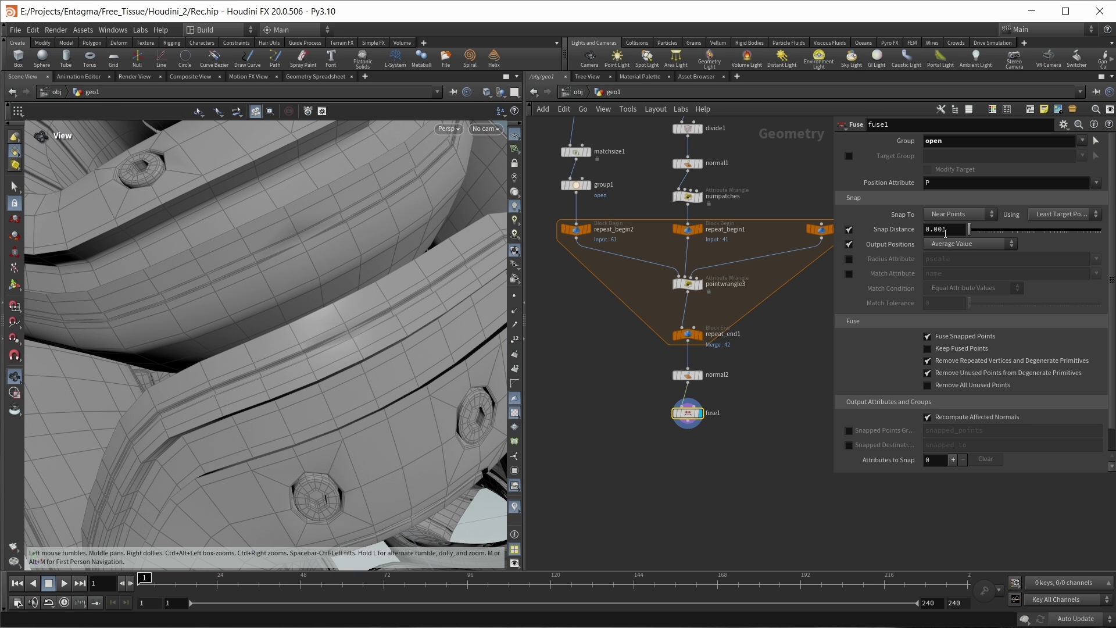
{"action": "left_click", "coordinate": [941, 230]}
{"action": "type", "text": "0"}
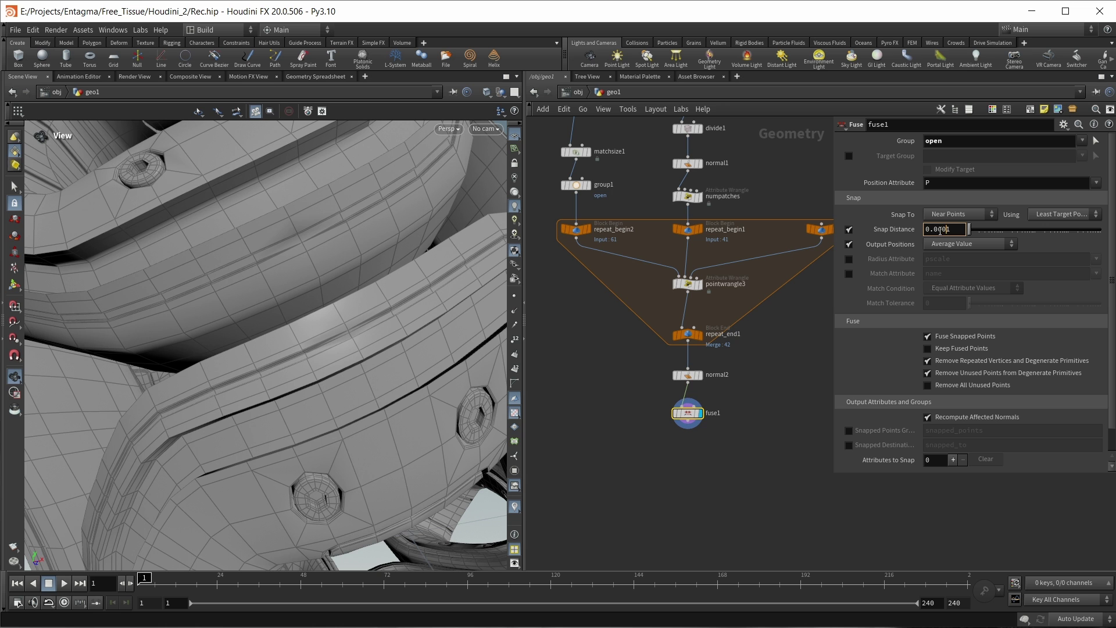
{"action": "type", "text": "h"}
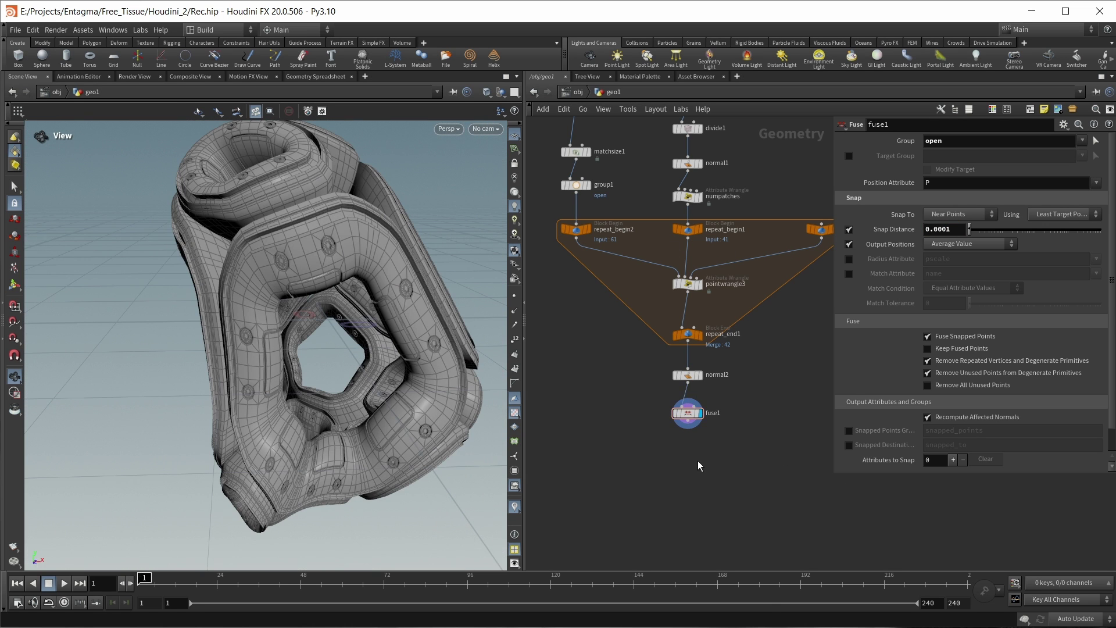
Add a Subdivide node (subdivide2) below fuse1.
{"action": "key", "text": "Tab"}
{"action": "type", "text": "sub"}
{"action": "key", "text": "Return"}
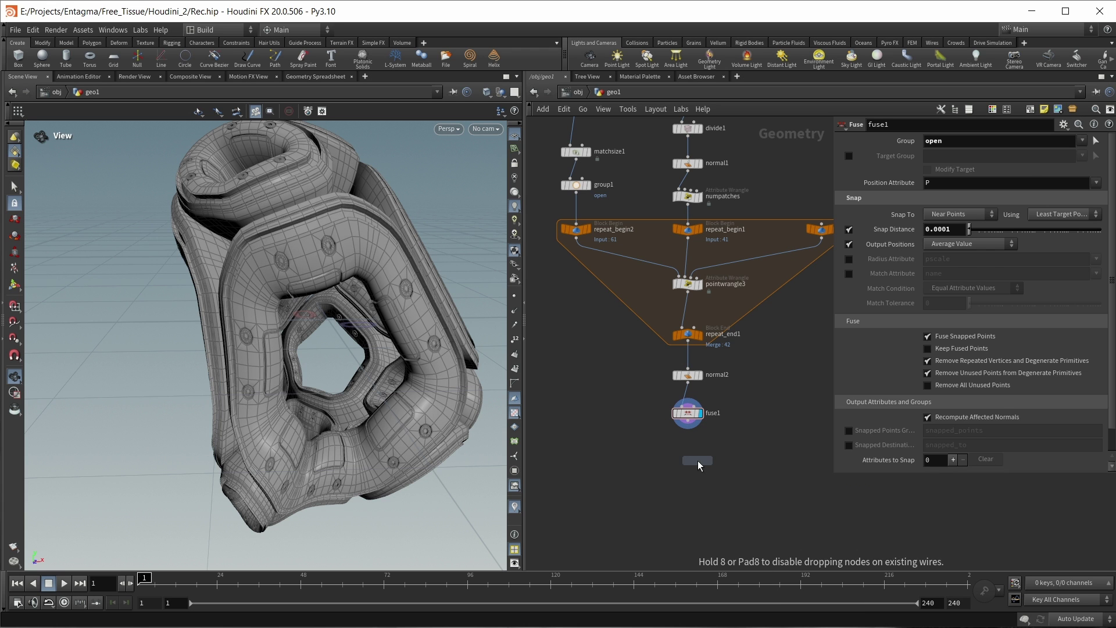
{"action": "left_click", "coordinate": [697, 461]}
Orbit the viewport to inspect the smoothed, fused tissue shell around the target.
{"action": "left_click_drag", "start_coordinate": [261, 348], "coordinate": [308, 332]}
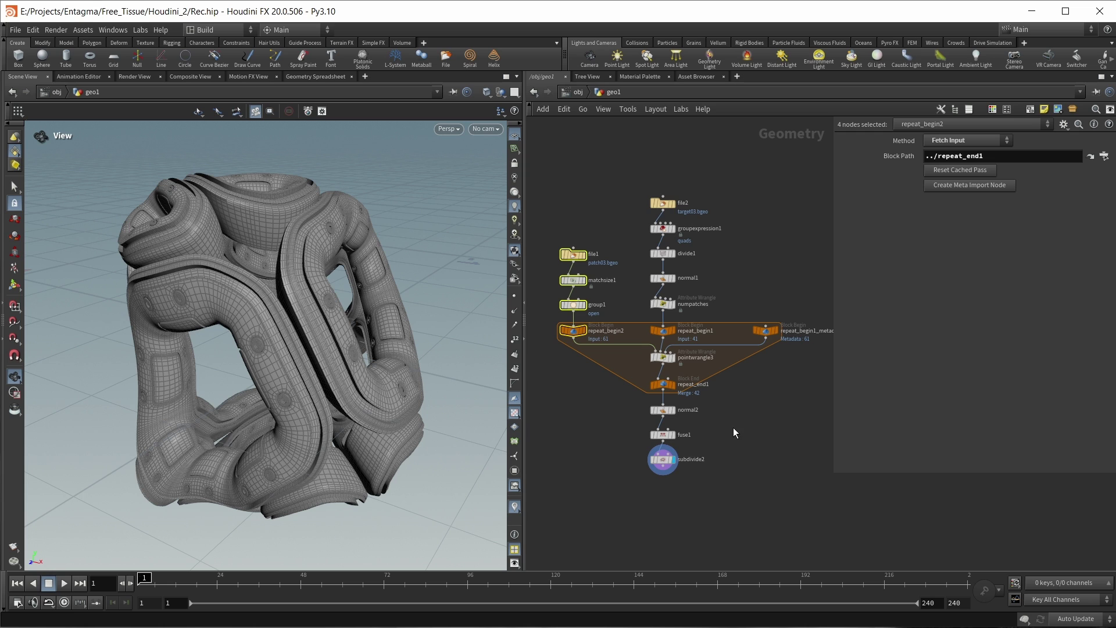